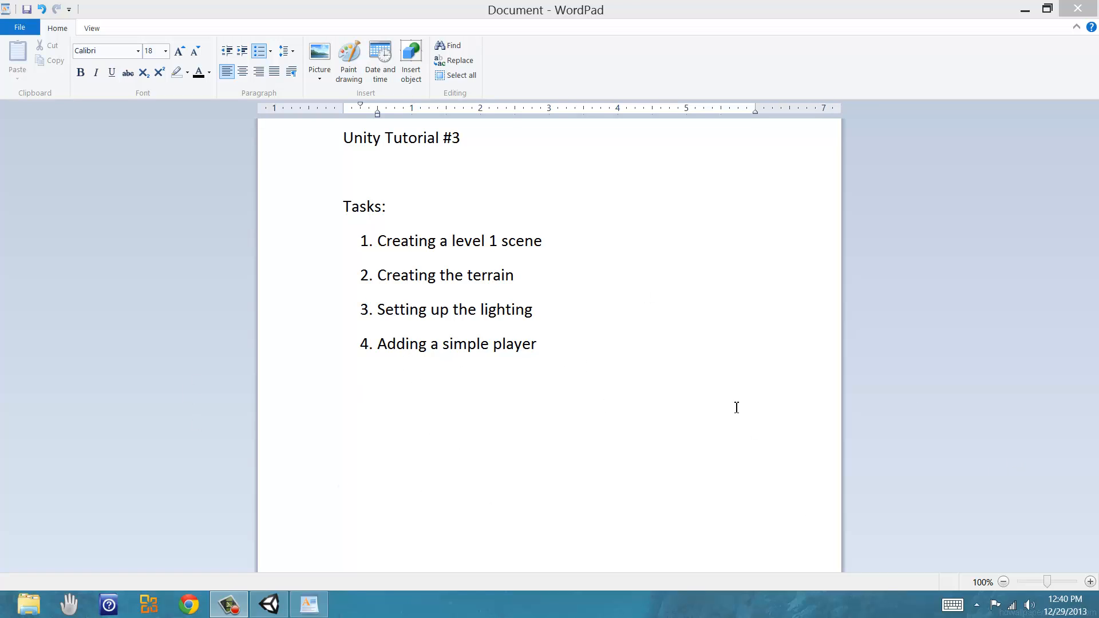
Step: Review the task list's lighting and simple player items in the tutorial document
left_click(376, 312)
left_click_drag(536, 311, 401, 310)
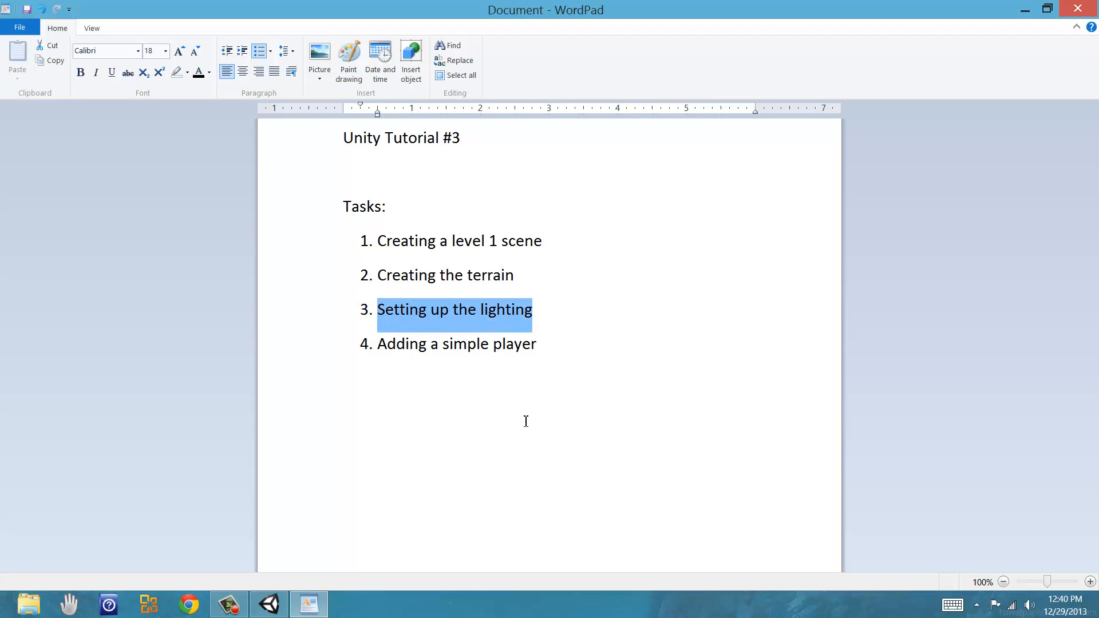
key("F9")
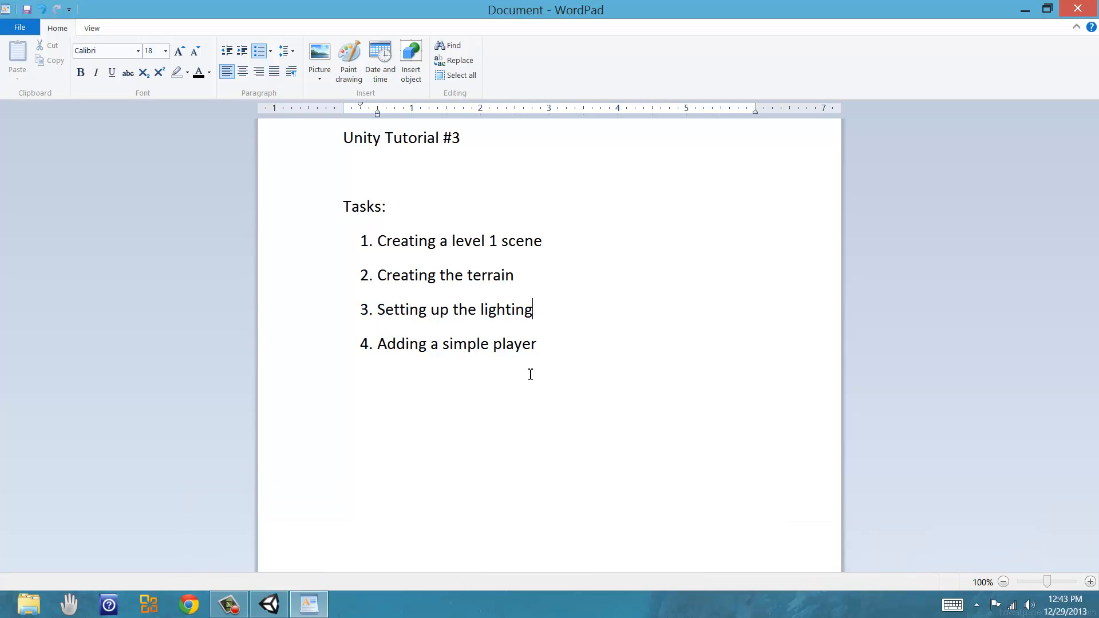
left_click_drag(376, 312, 499, 315)
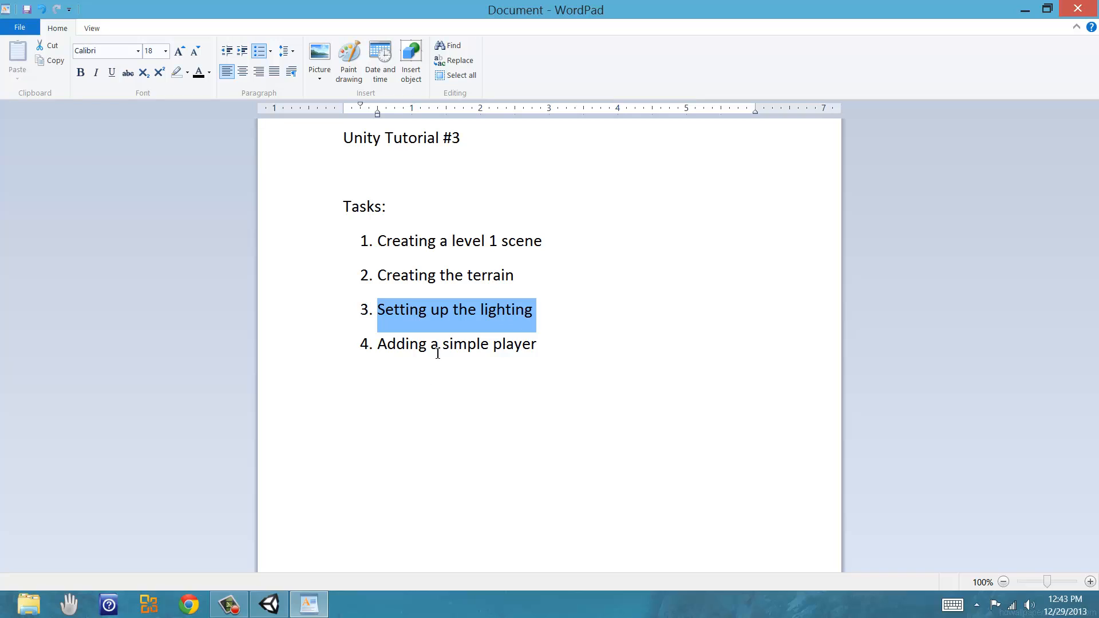
left_click_drag(380, 346, 544, 354)
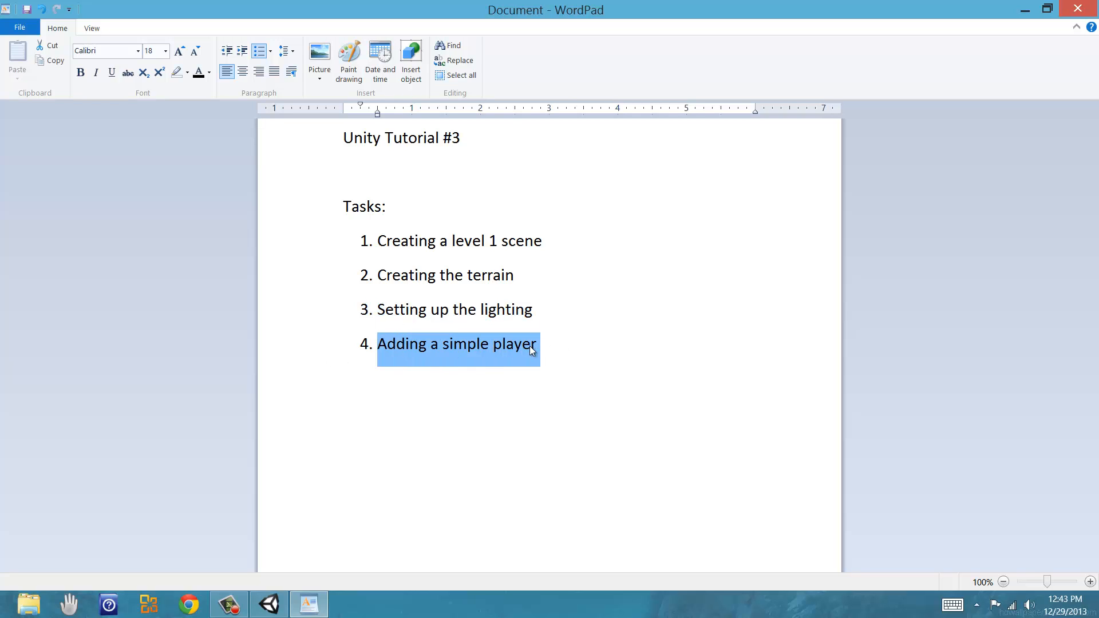
left_click(506, 345)
double_click(458, 346)
left_click(501, 345)
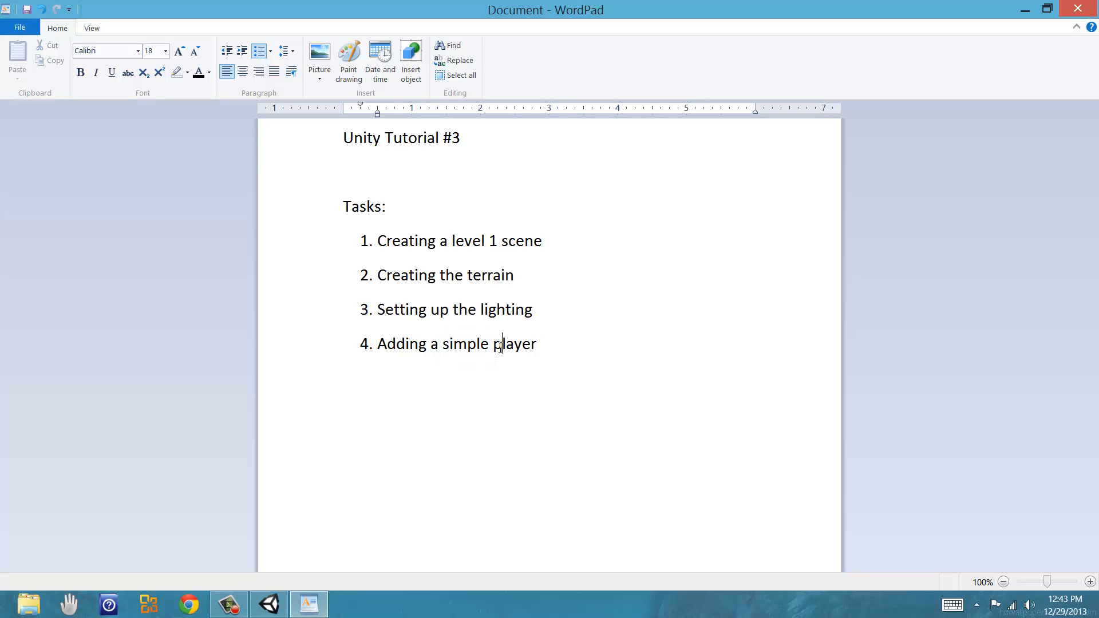
left_click(539, 344)
Step: Switch to Unity and run the MainMenu scene, choosing Play in the game's main menu
left_click(274, 600)
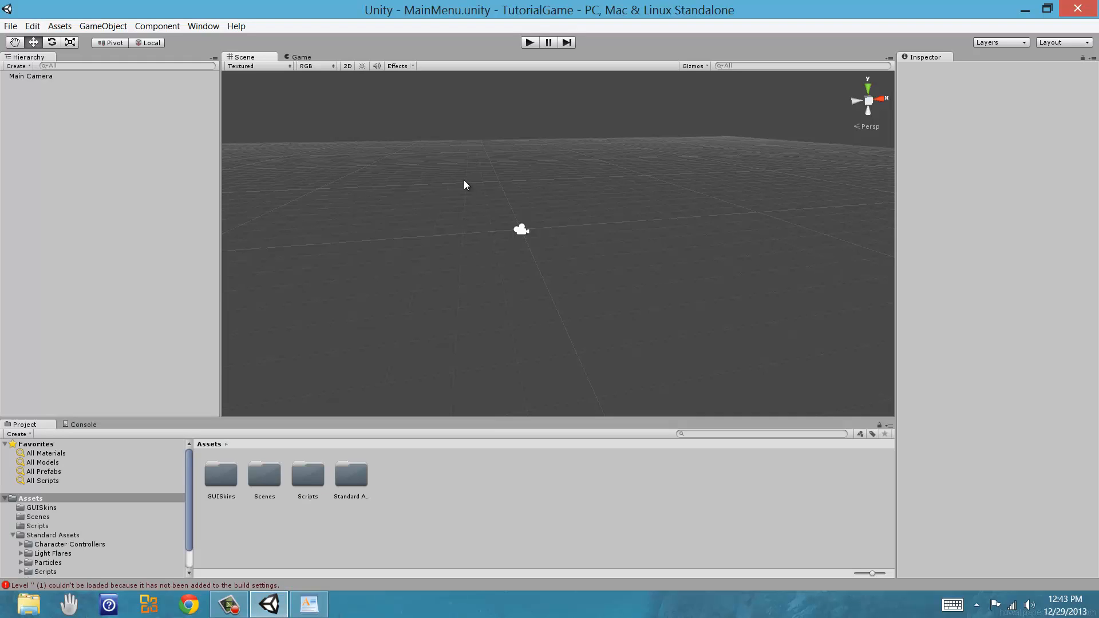
middle_click_drag(535, 231, 527, 270)
right_click_drag(614, 156, 606, 166)
middle_click_drag(547, 268, 554, 260)
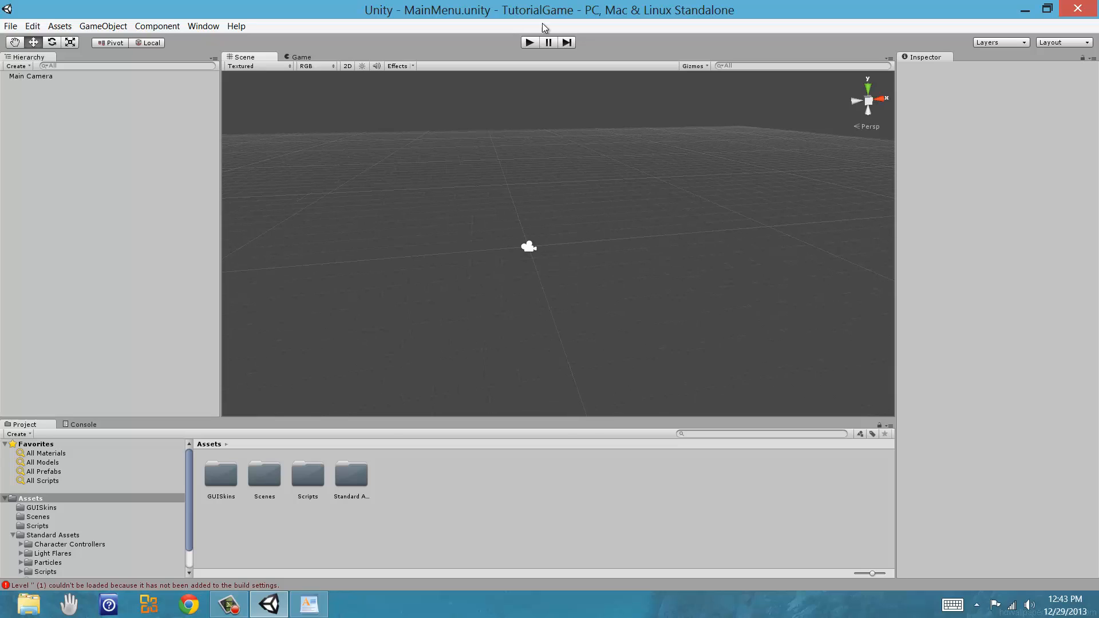
left_click(531, 43)
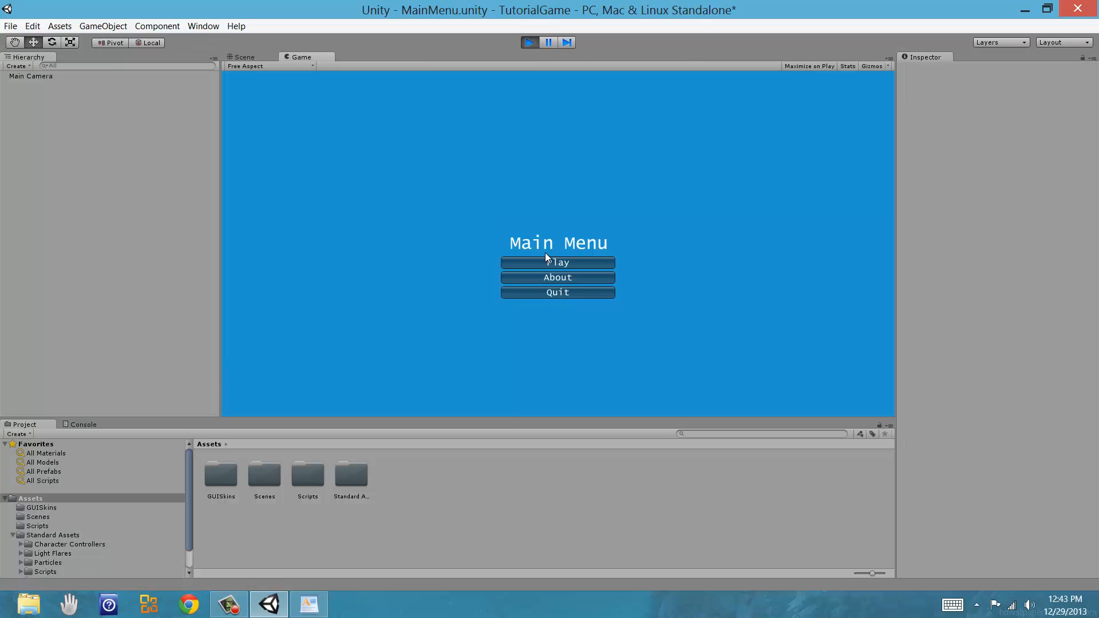
left_click(561, 266)
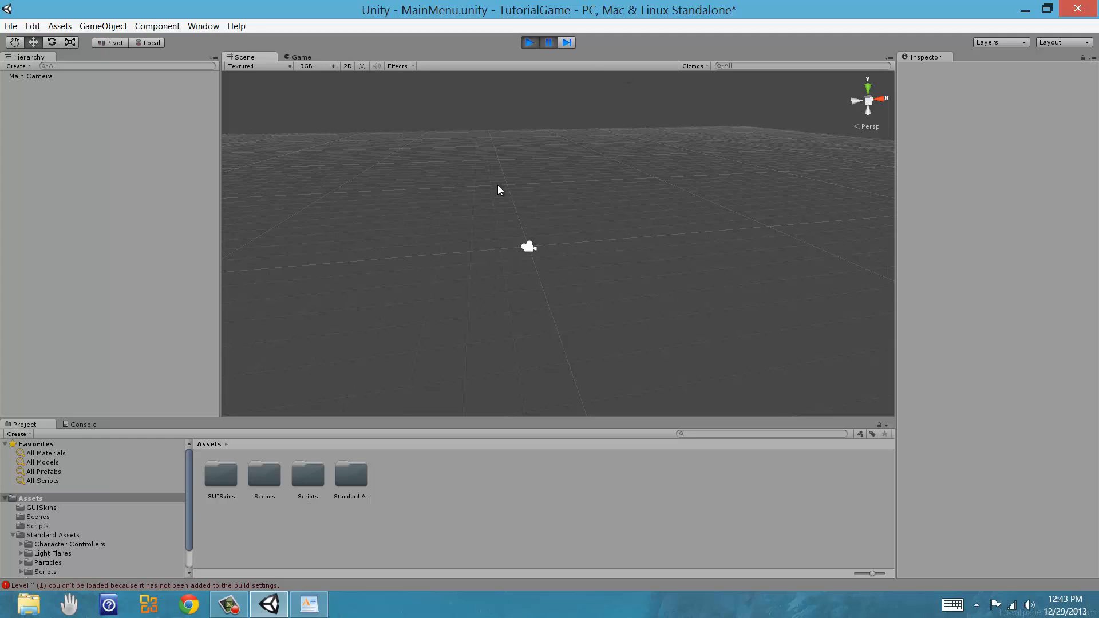
Step: Read the level-loading error in the console and stop the running game
left_click(49, 584)
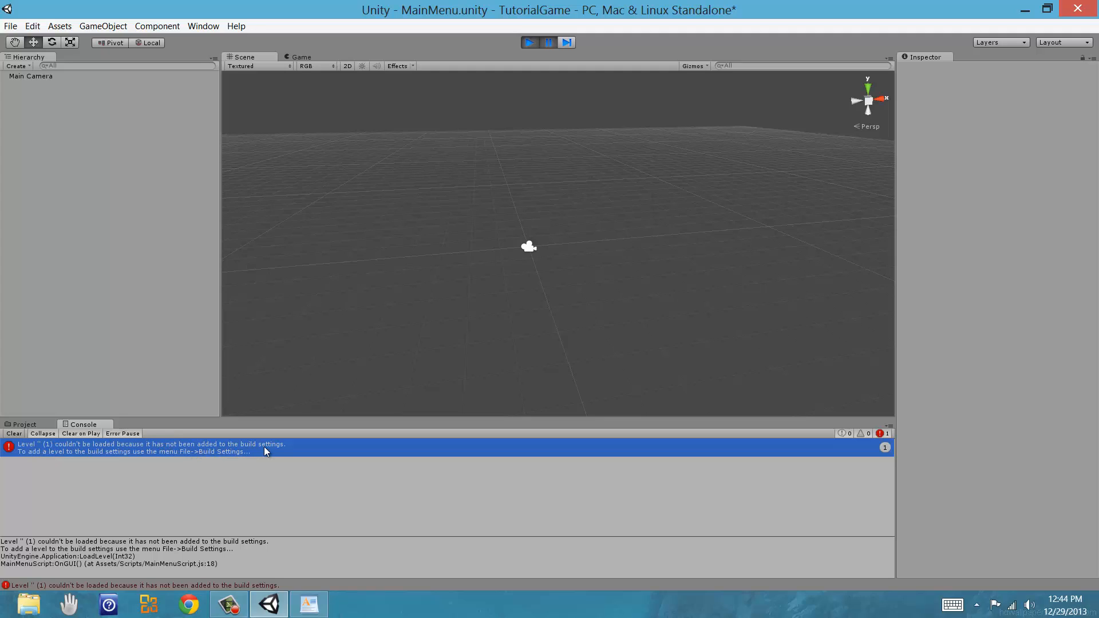
left_click(25, 424)
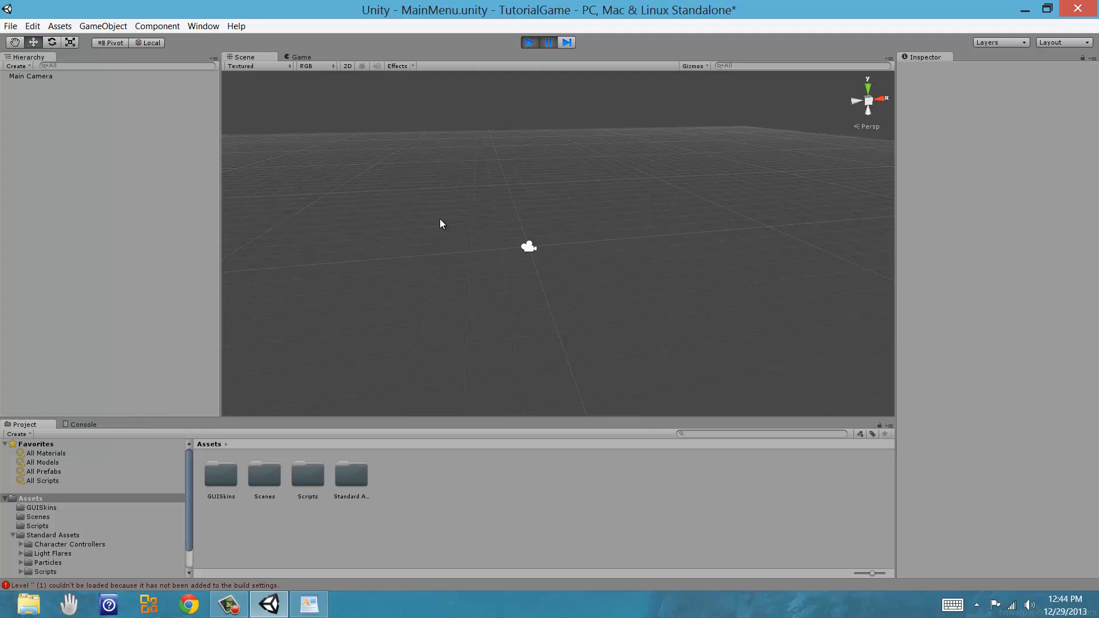
left_click(530, 42)
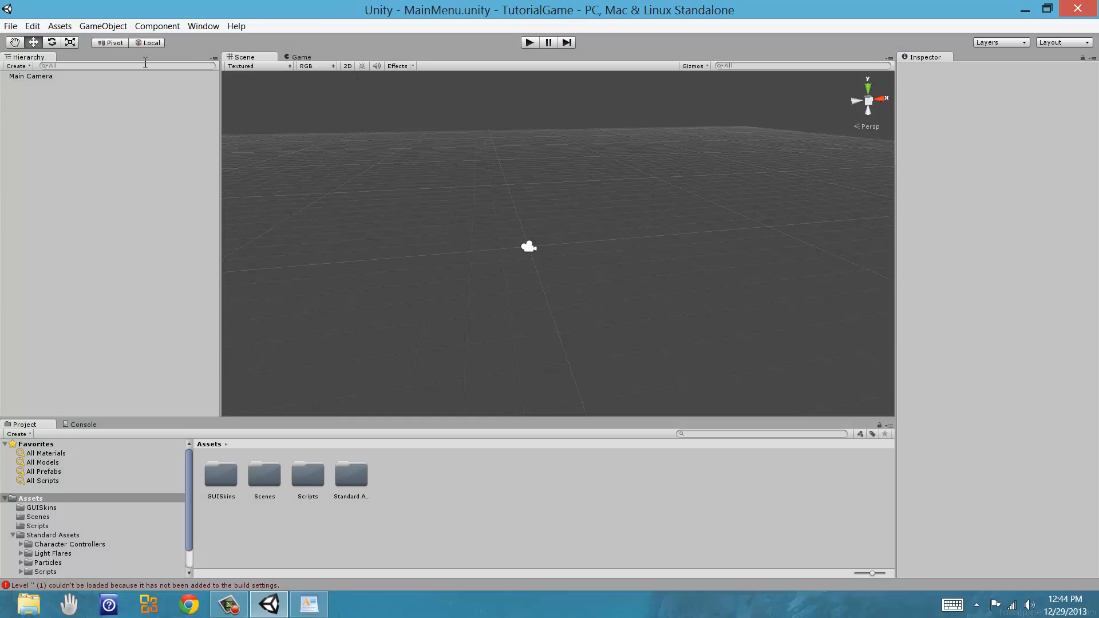
Step: Check which scenes are included in the project's build settings
left_click(10, 26)
left_click(46, 151)
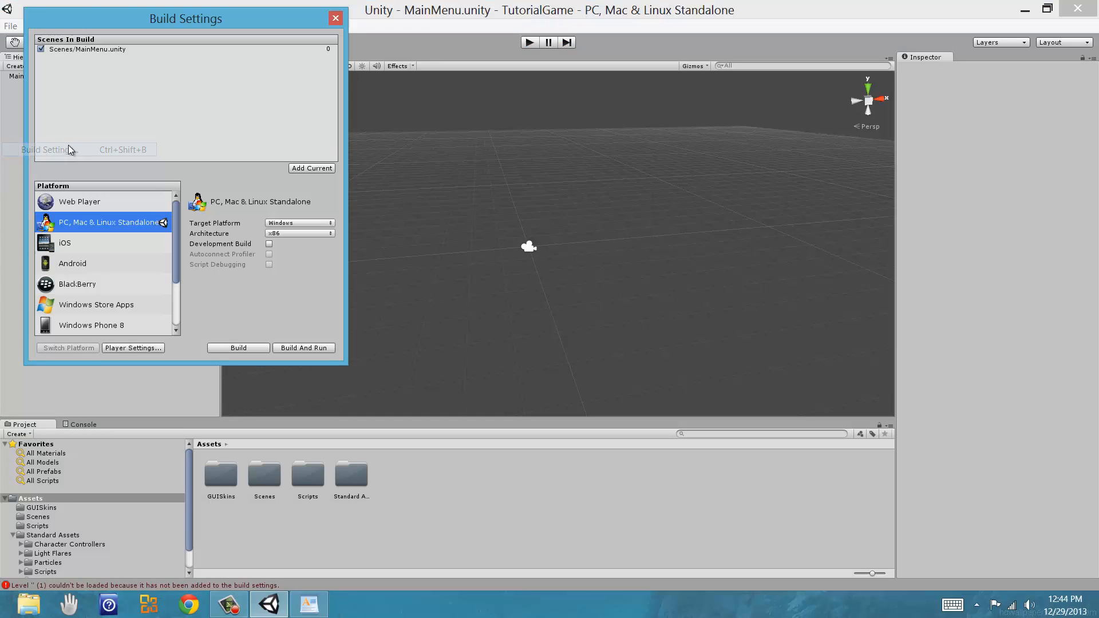
left_click(94, 49)
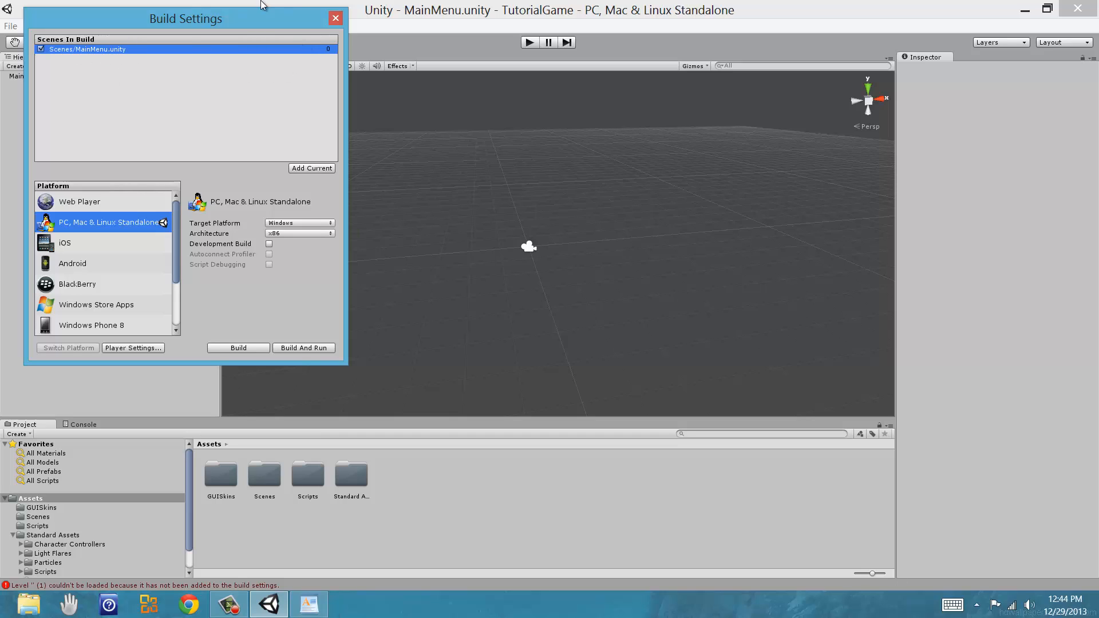
left_click(335, 18)
Step: Create a new scene in the TutorialGame project
middle_click_drag(536, 208, 516, 212)
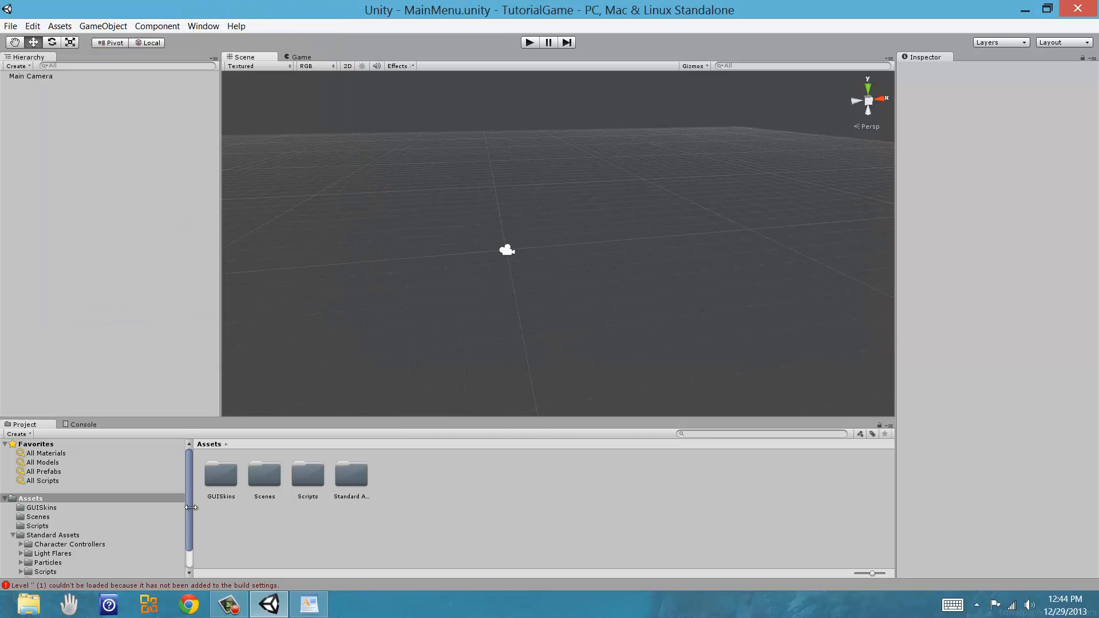
left_click(12, 26)
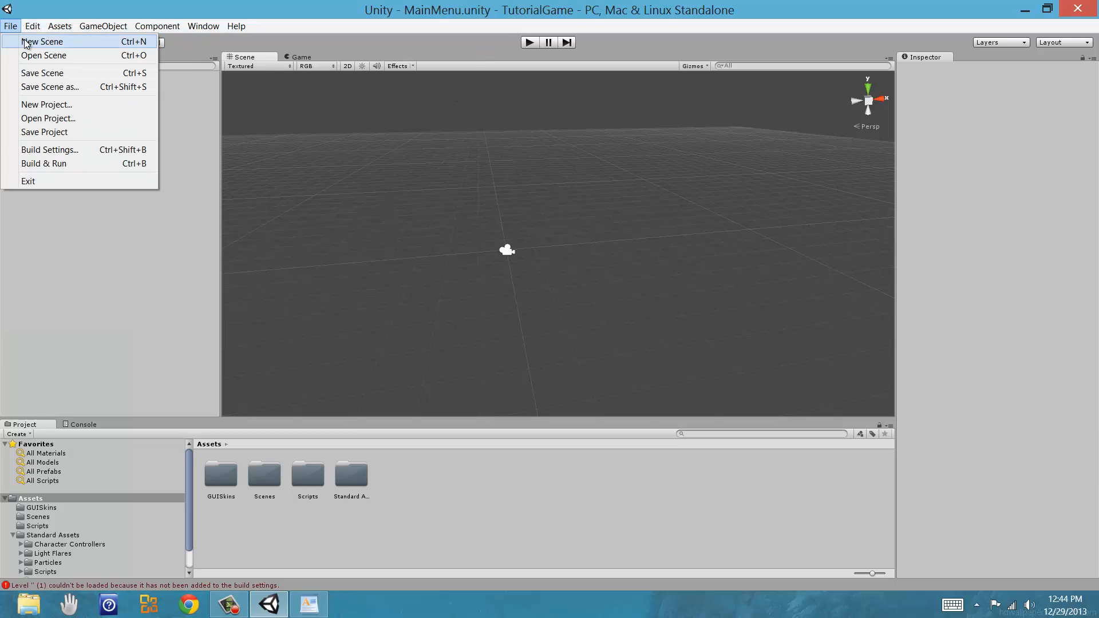
left_click(35, 41)
middle_click_drag(550, 250, 613, 251)
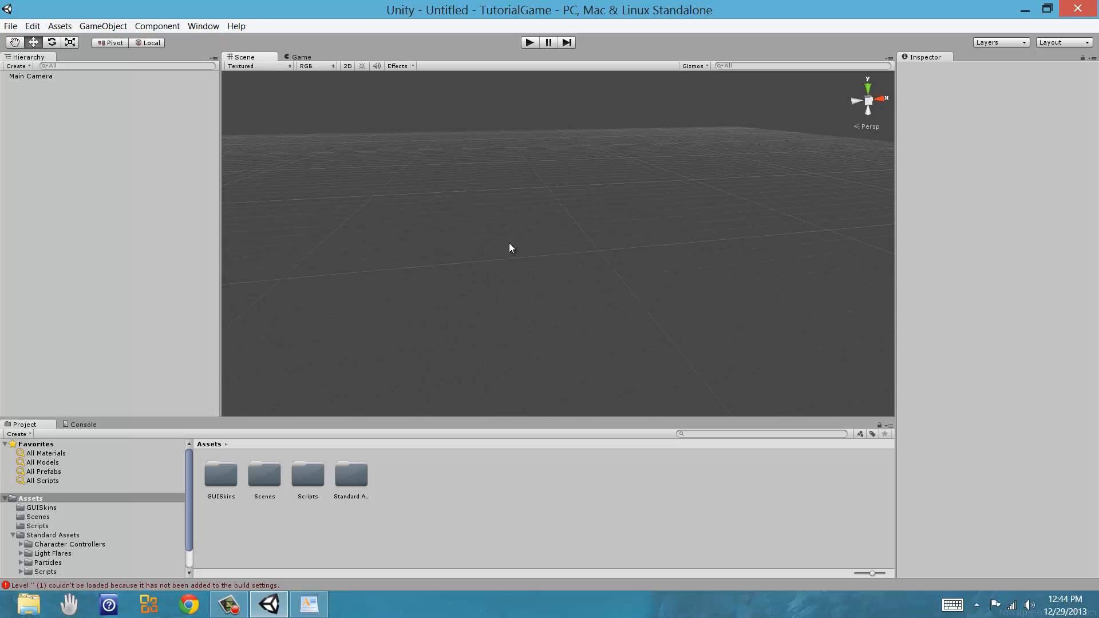
right_click_drag(509, 243, 692, 305)
middle_click_drag(692, 305, 625, 269)
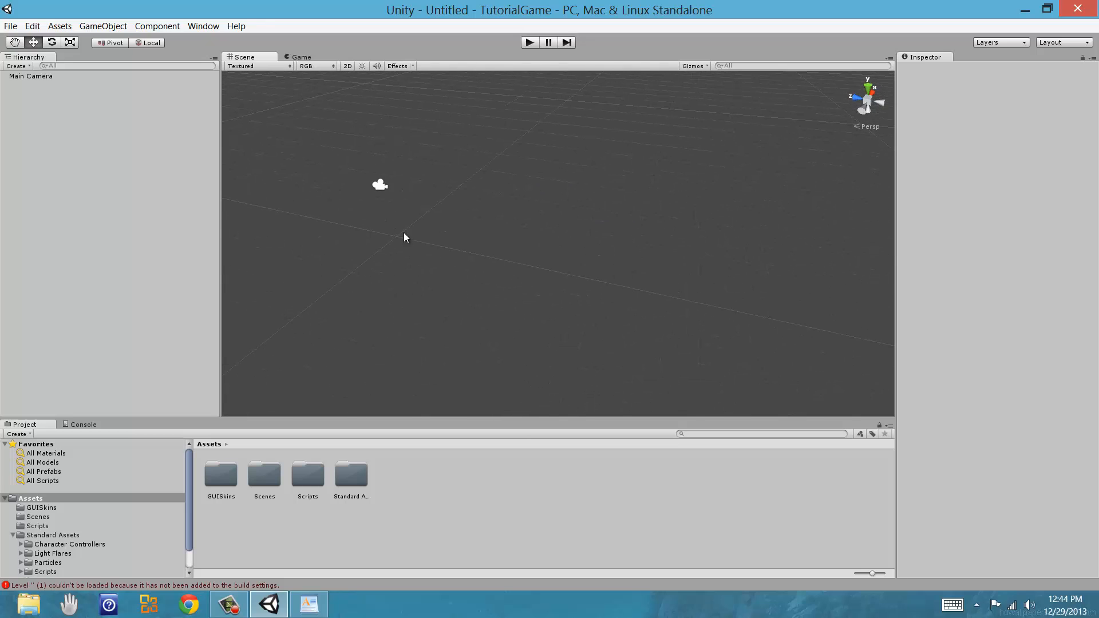
Step: Delete the default Main Camera from the new scene
left_click(394, 204)
key("f")
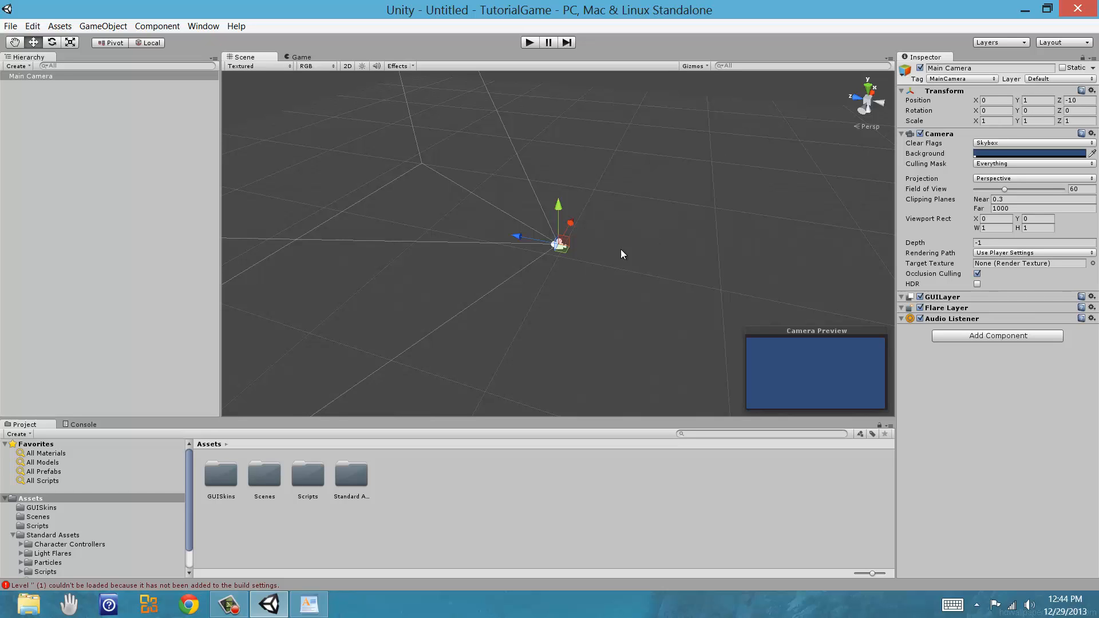
middle_click_drag(438, 193, 447, 228)
middle_click_drag(602, 257, 662, 263)
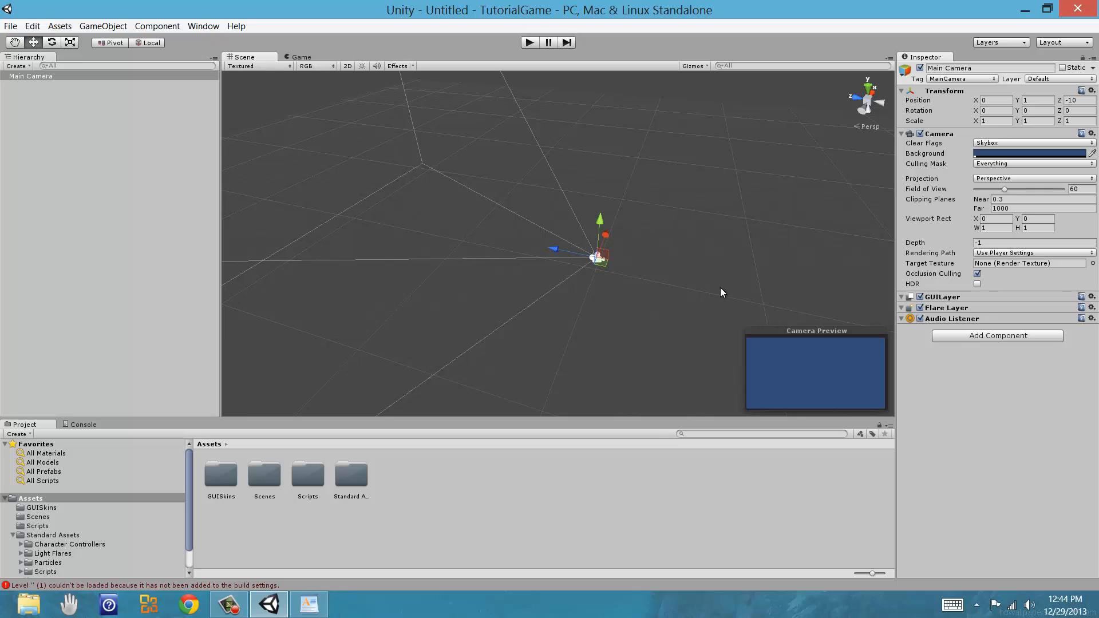
middle_click_drag(449, 185, 464, 216)
right_click_drag(451, 256, 490, 252)
middle_click_drag(489, 295, 510, 270)
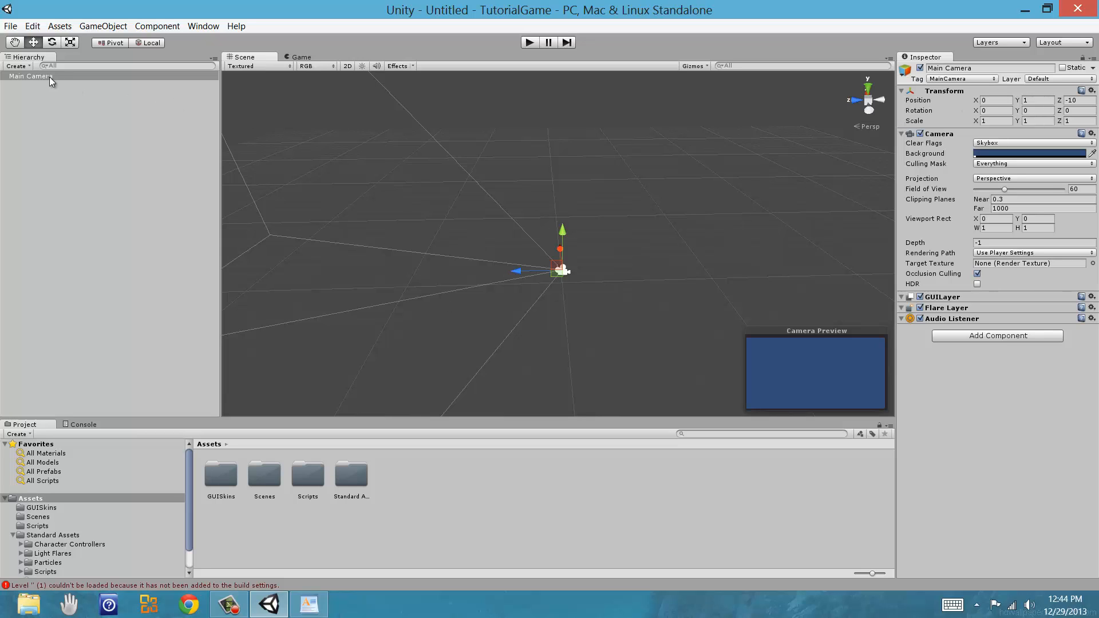
left_click(35, 76)
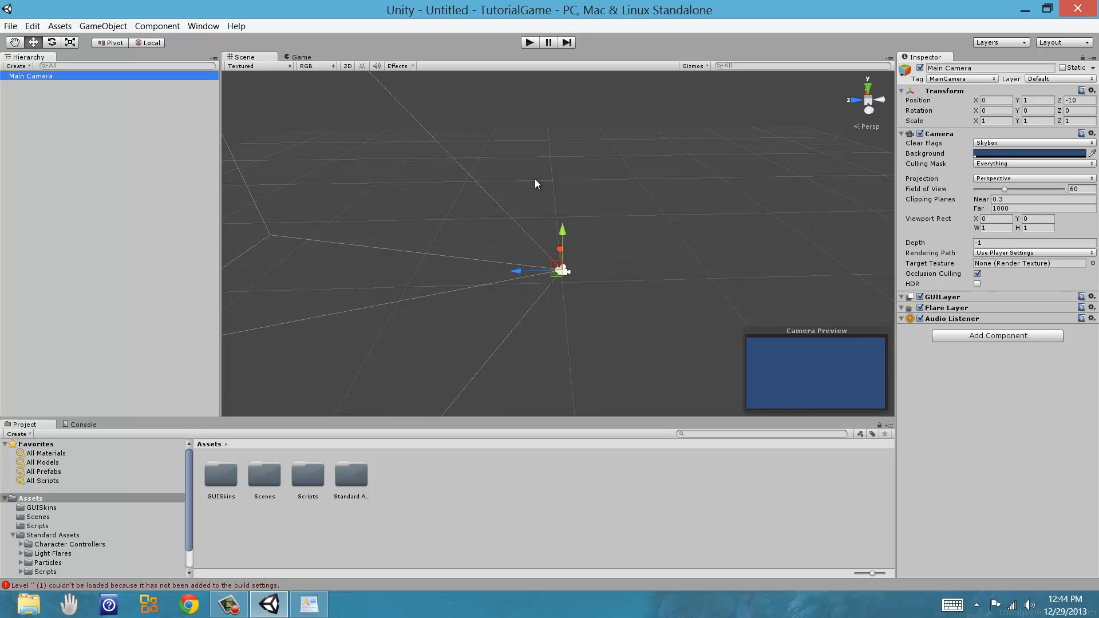
key("Delete")
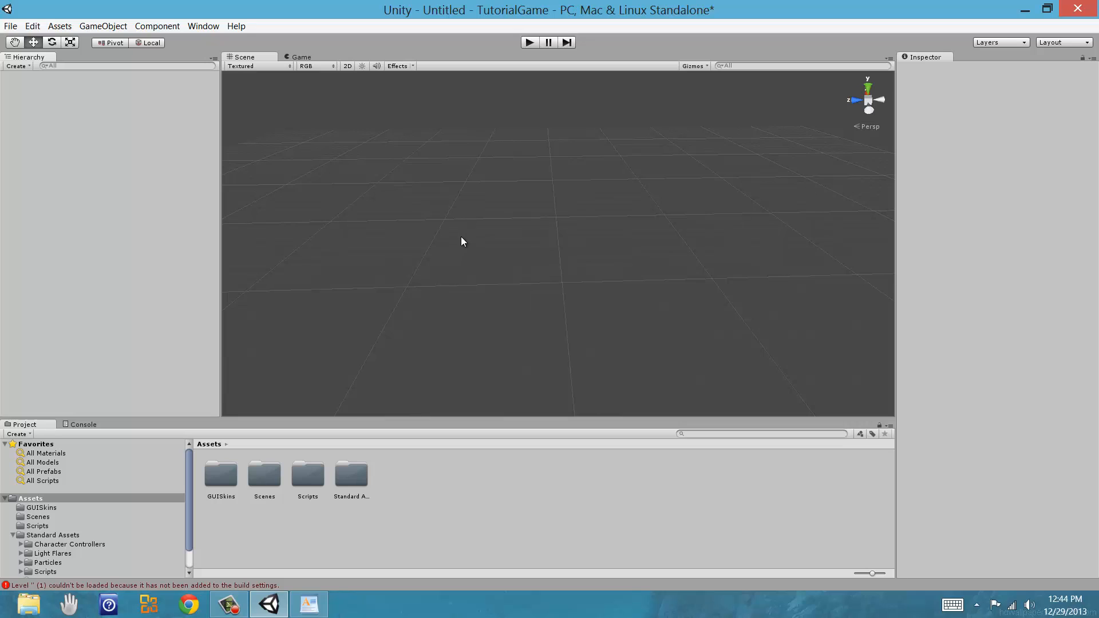
Step: Save the new scene as Level1 in the Scenes folder
middle_click_drag(461, 235, 449, 250)
right_click_drag(500, 248, 486, 252)
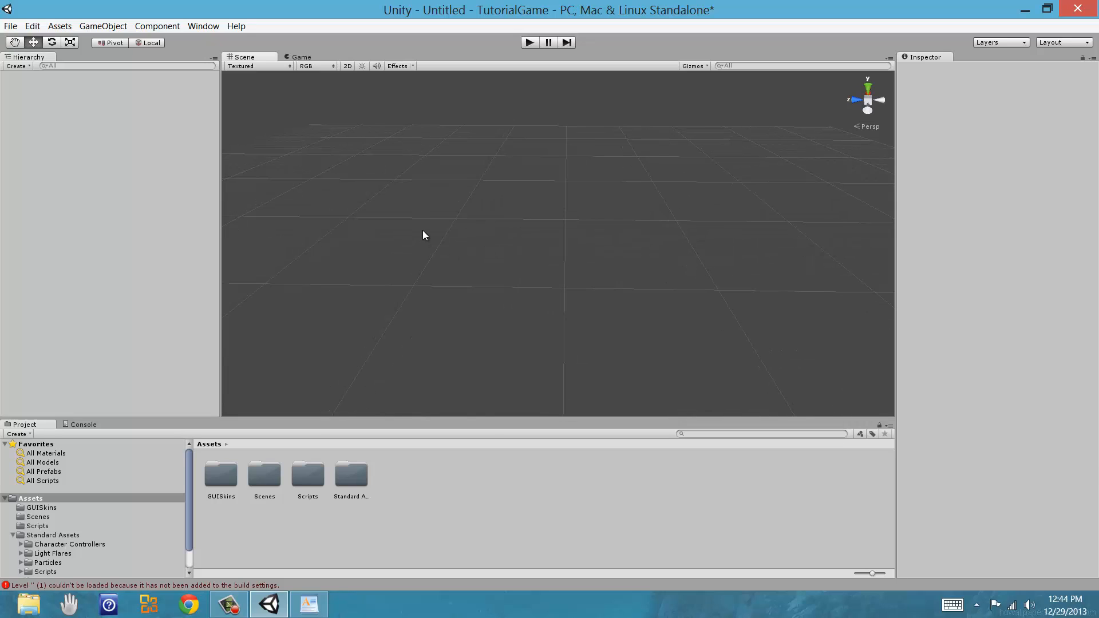
key("ctrl+s")
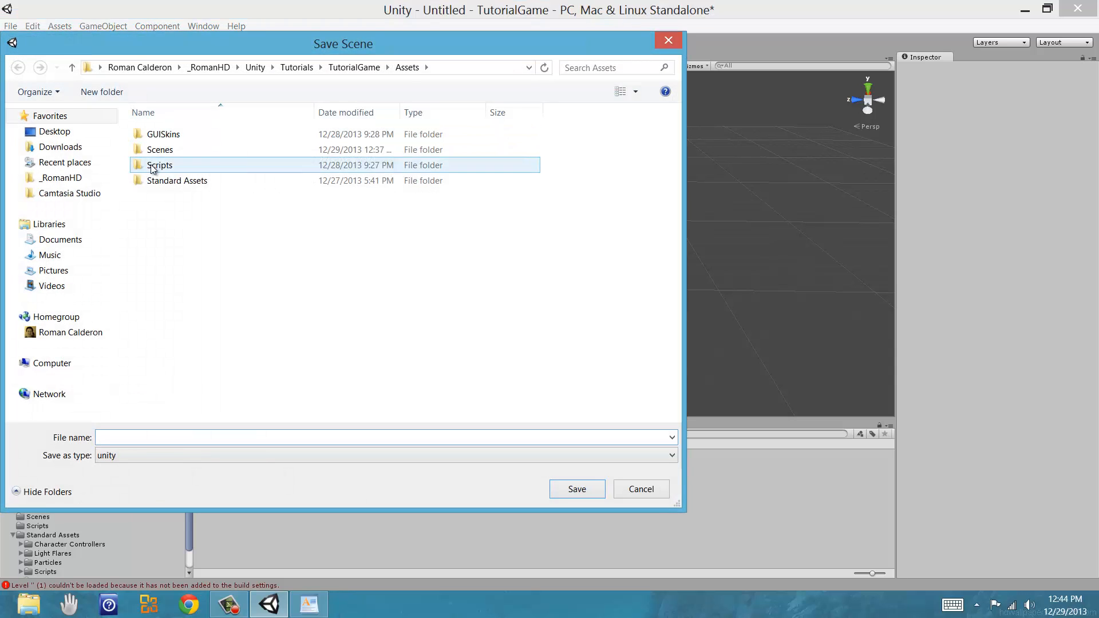
double_click(153, 151)
left_click(152, 439)
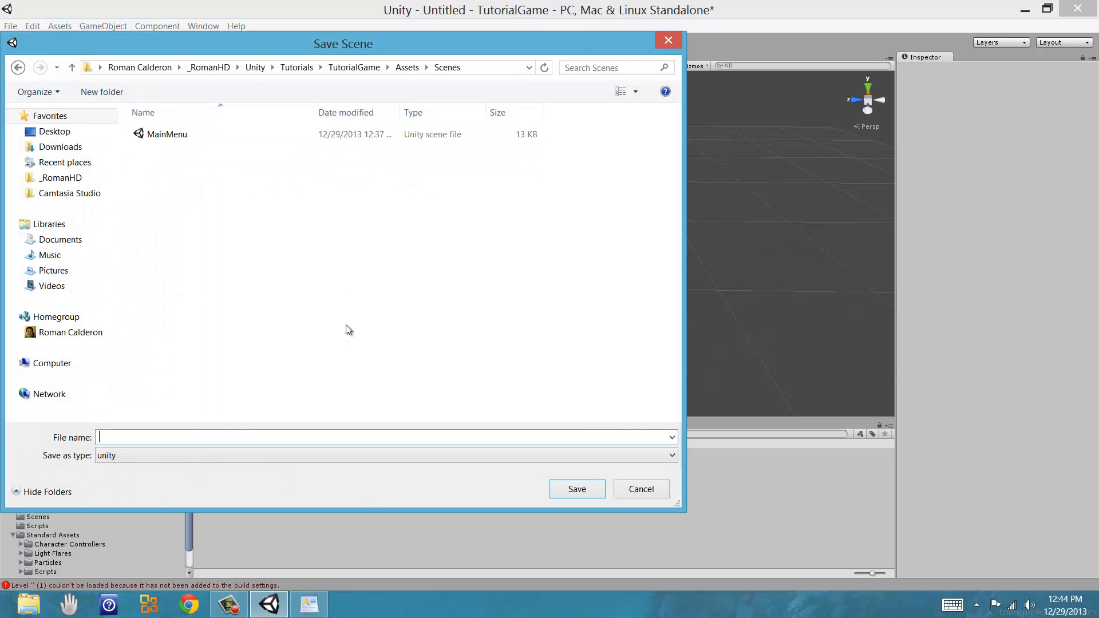
type("Level1")
key("Return")
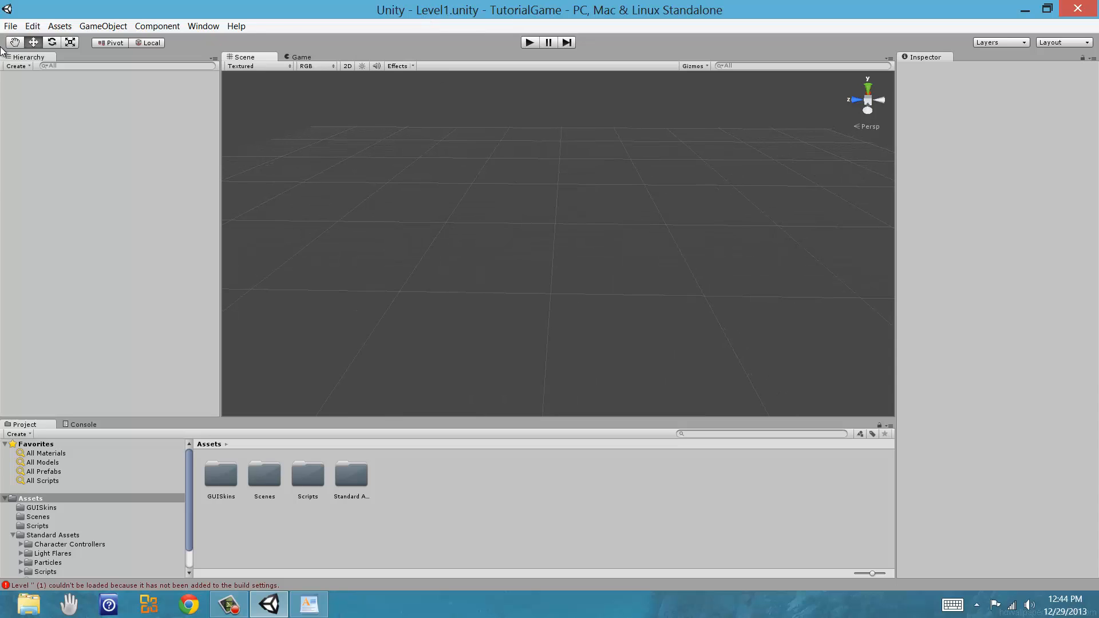
Step: Add the current Level1 scene to the scenes in the build settings
left_click(10, 26)
left_click(48, 149)
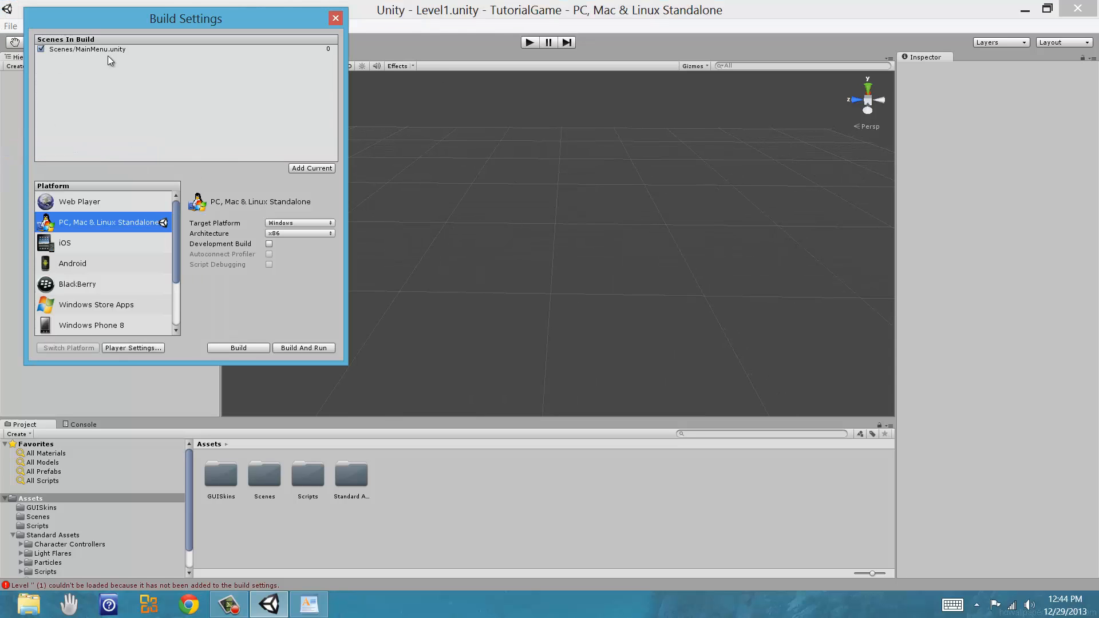
left_click(310, 168)
left_click(336, 18)
Step: Open the MainMenu scene and run it to test that the Play option loads the level
double_click(272, 479)
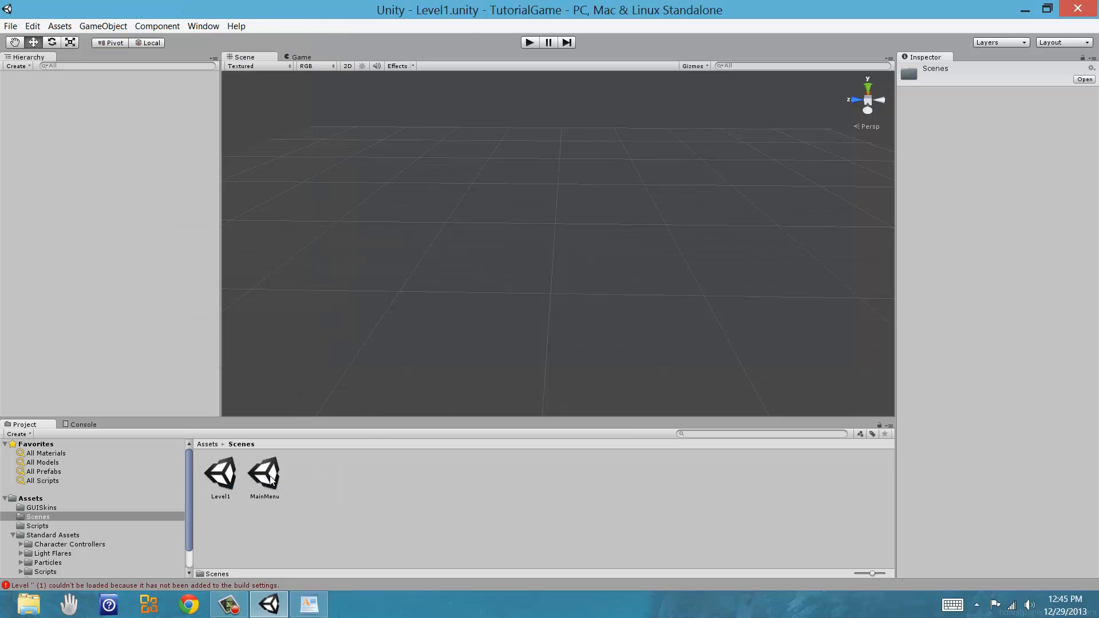
double_click(264, 475)
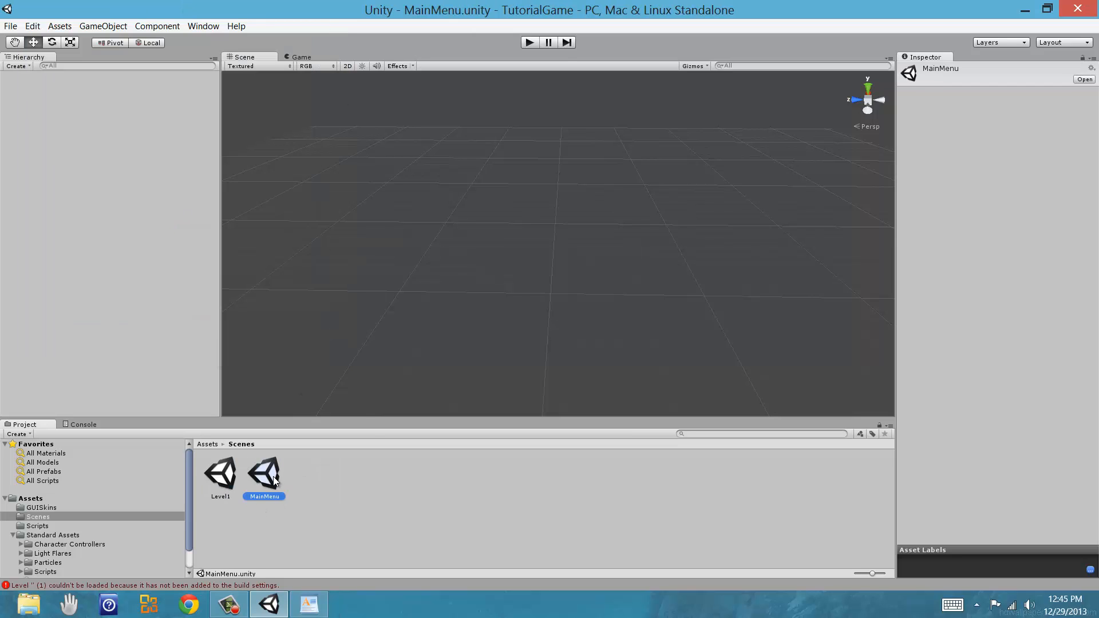
left_click(528, 43)
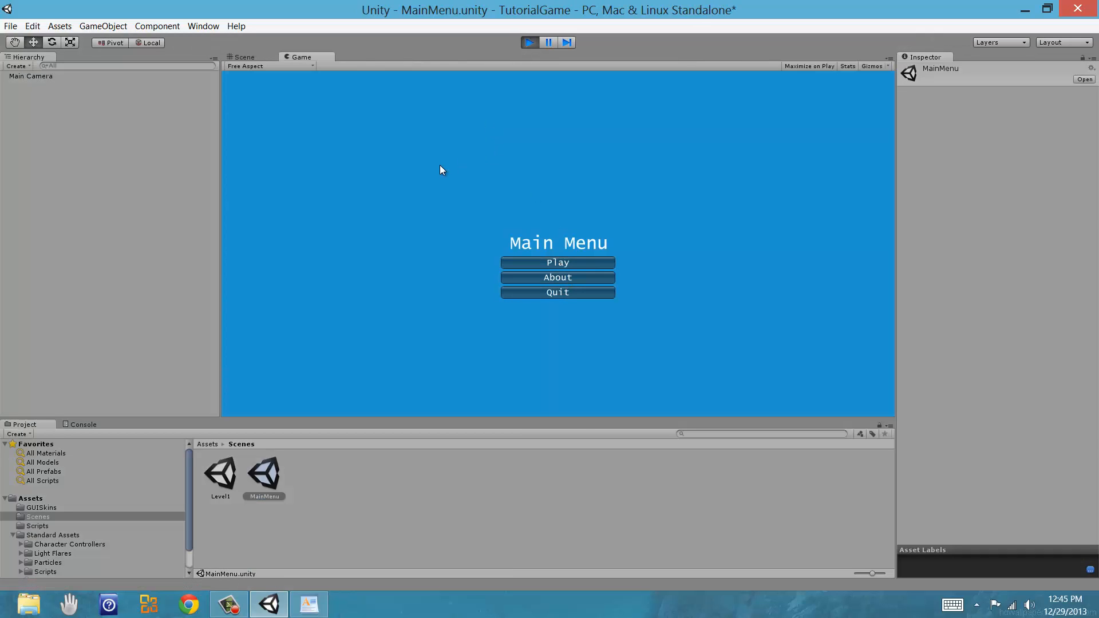
left_click(552, 263)
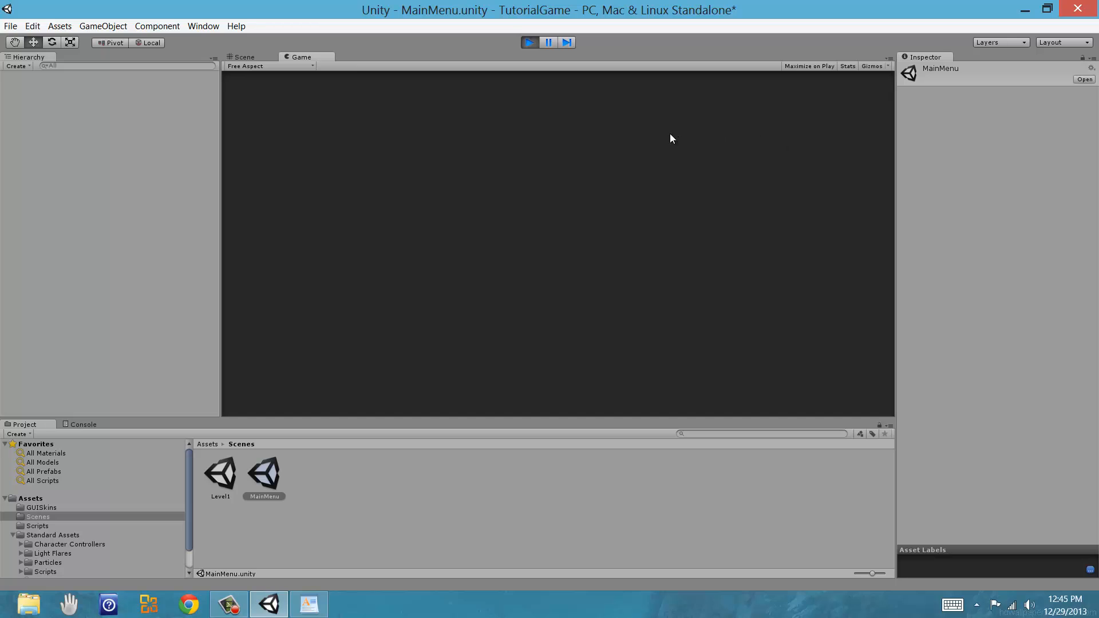
left_click(530, 44)
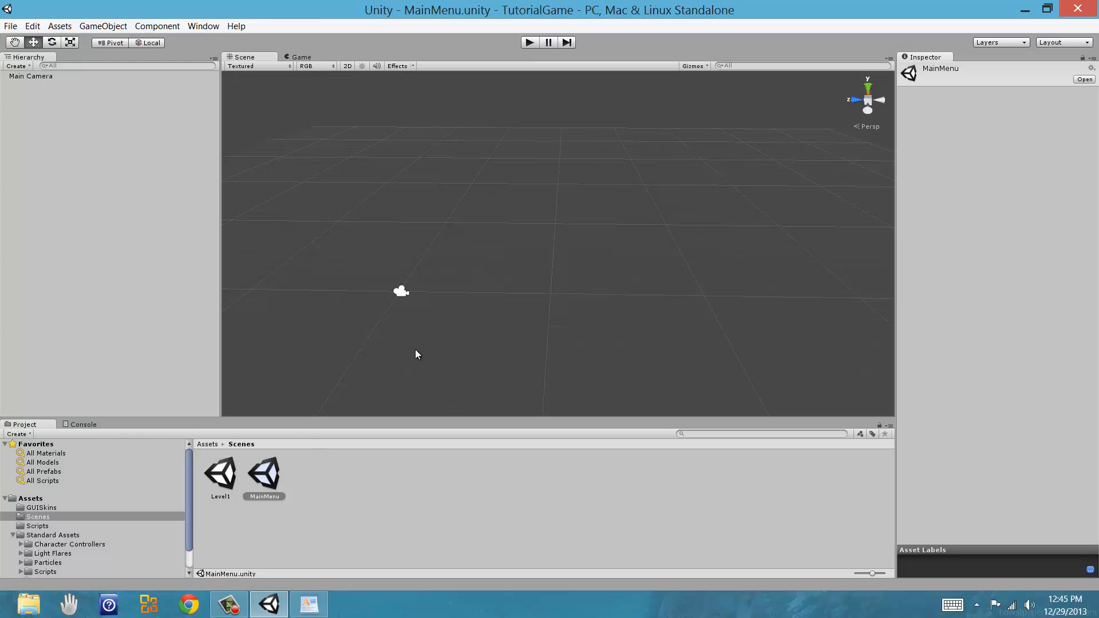
Step: Reopen the Level1 scene and show it in the Game view
double_click(209, 472)
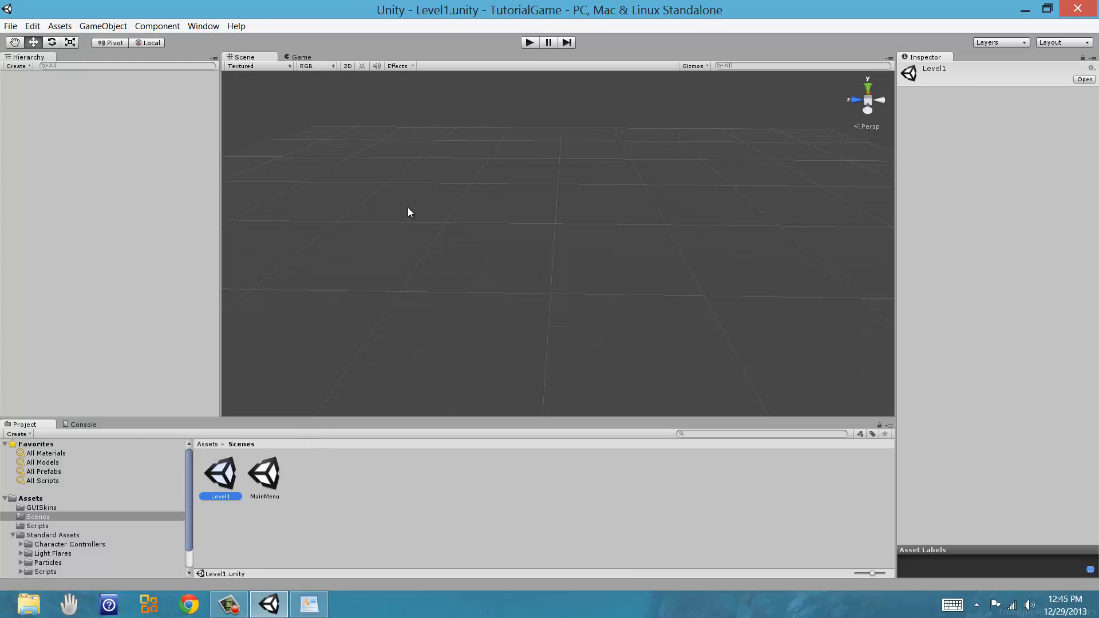
left_click(306, 59)
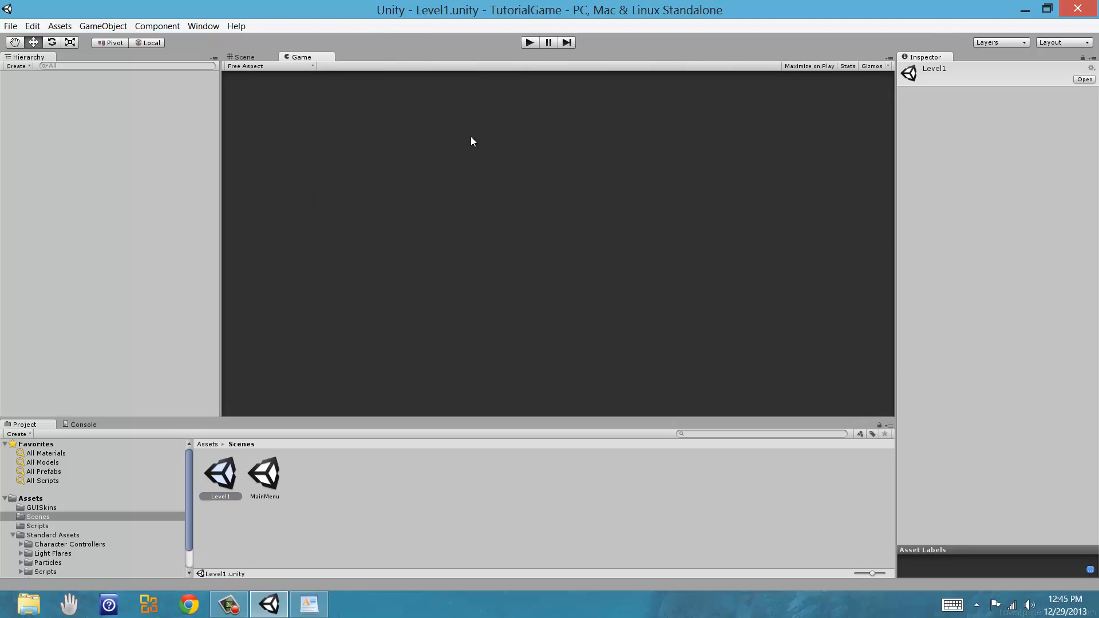
Step: Show the empty Level1 scene in the Scene view and create a Terrain object in it
left_click(249, 57)
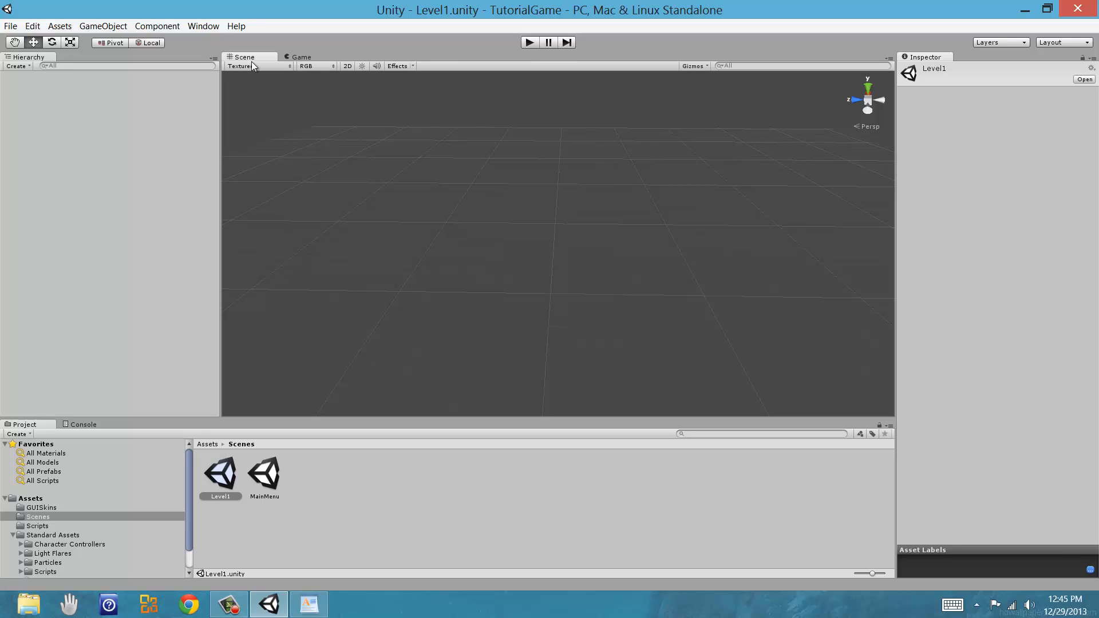
right_click_drag(548, 290, 551, 293)
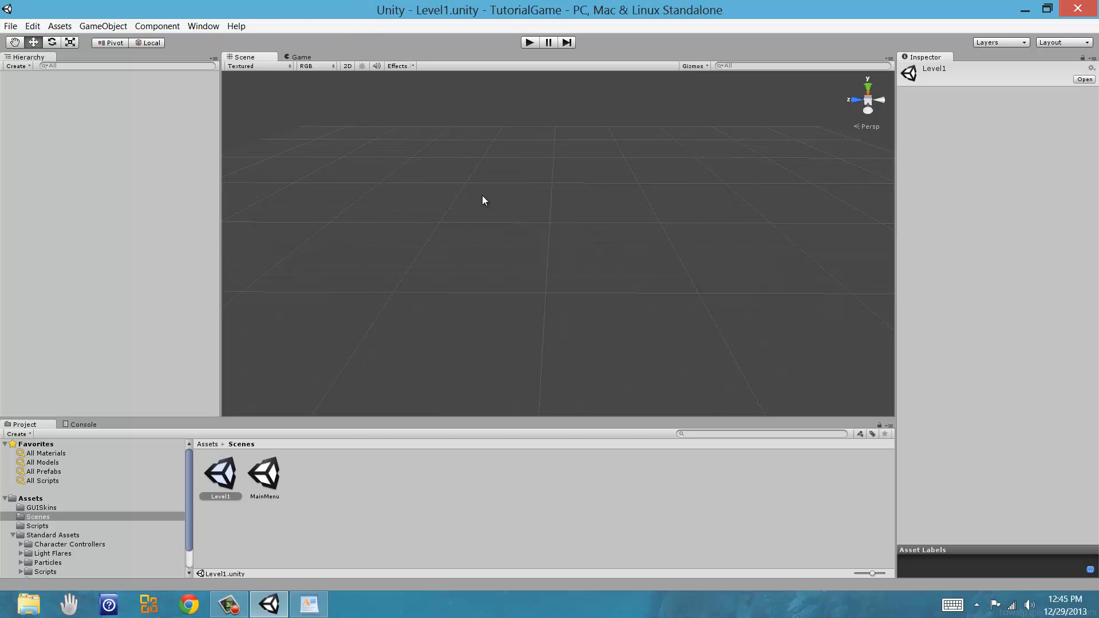
right_click_drag(482, 200, 478, 206)
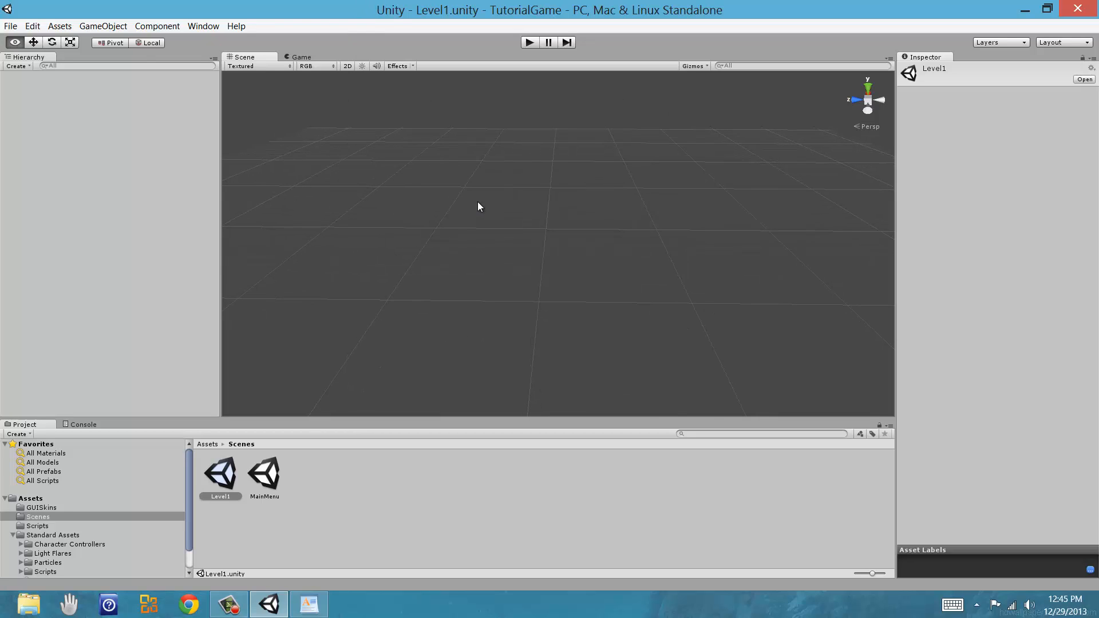
left_click(103, 27)
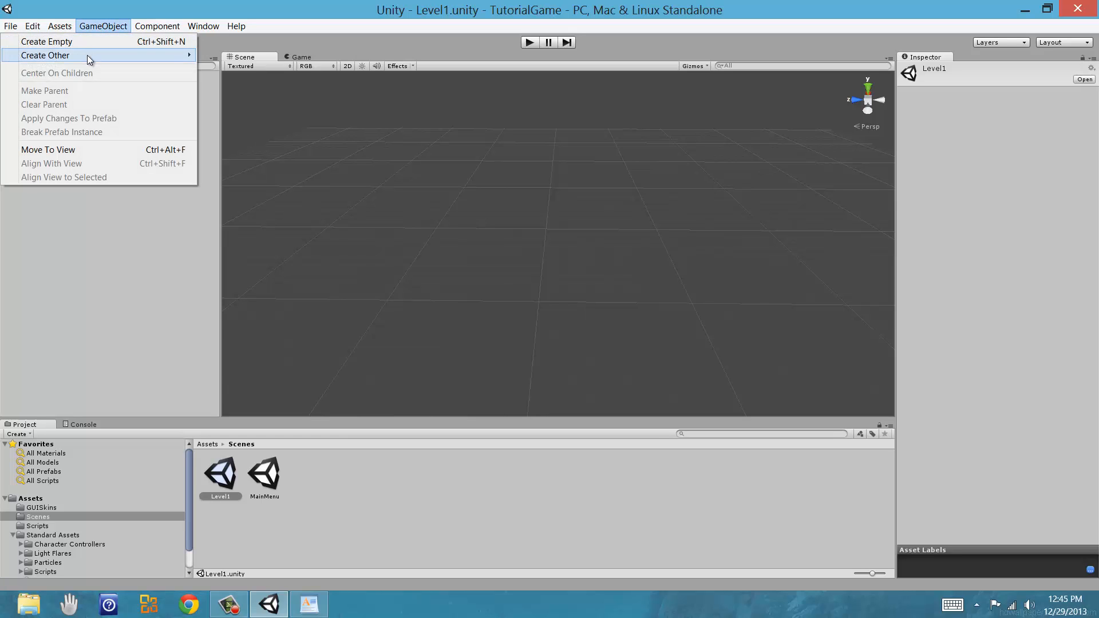
mouse_move(87, 55)
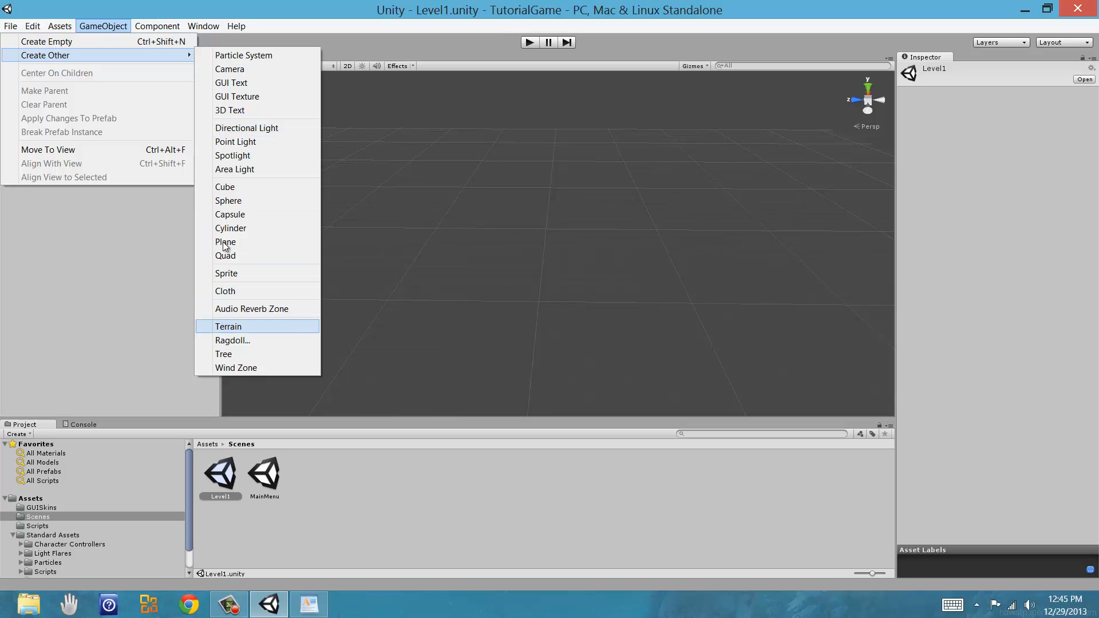
mouse_move(124, 56)
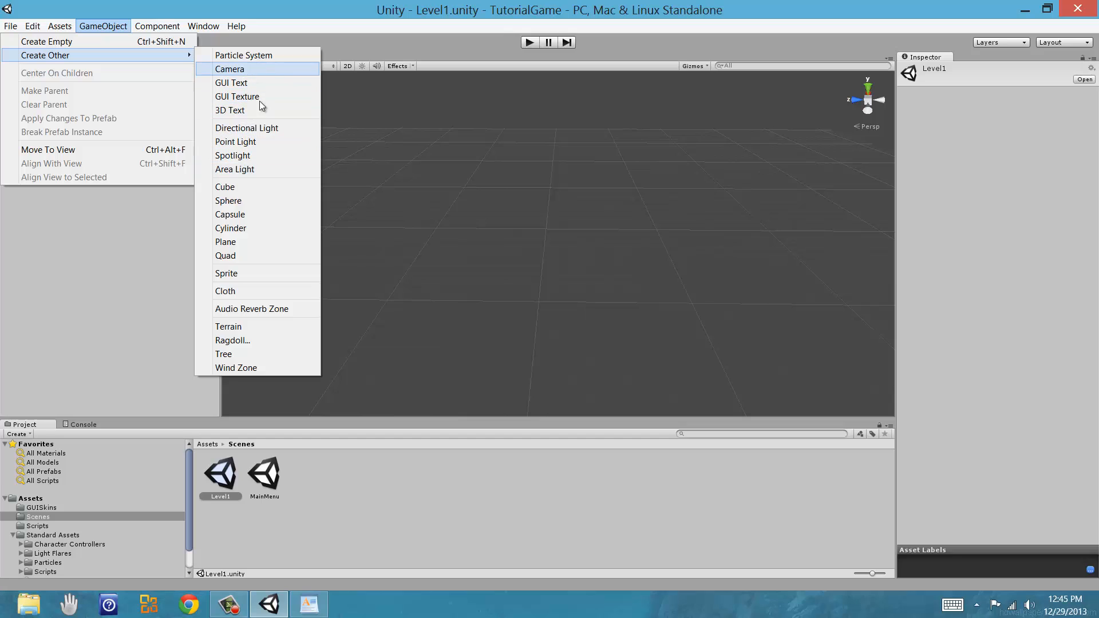
left_click(233, 326)
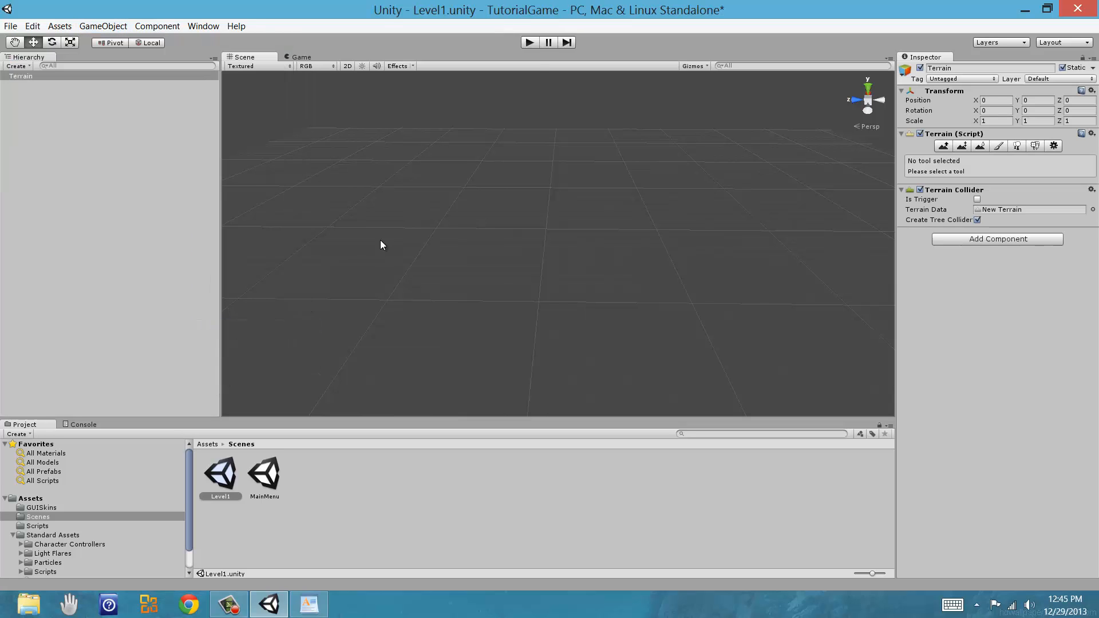
Step: Examine the new terrain's extent and its origin corner relative to the scene grid from several angles
middle_click_drag(579, 246, 599, 336)
right_click_drag(599, 335, 706, 255)
right_click_drag(664, 311, 699, 255)
middle_click_drag(699, 254, 581, 227)
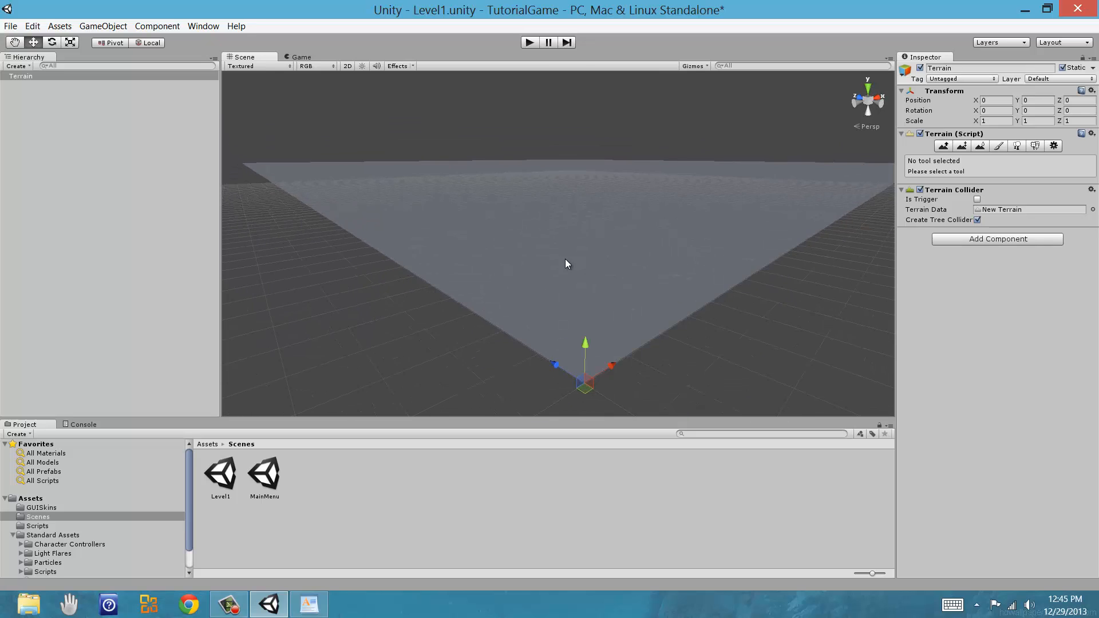
scroll(581, 227, "down", 3)
middle_click_drag(618, 182, 588, 359)
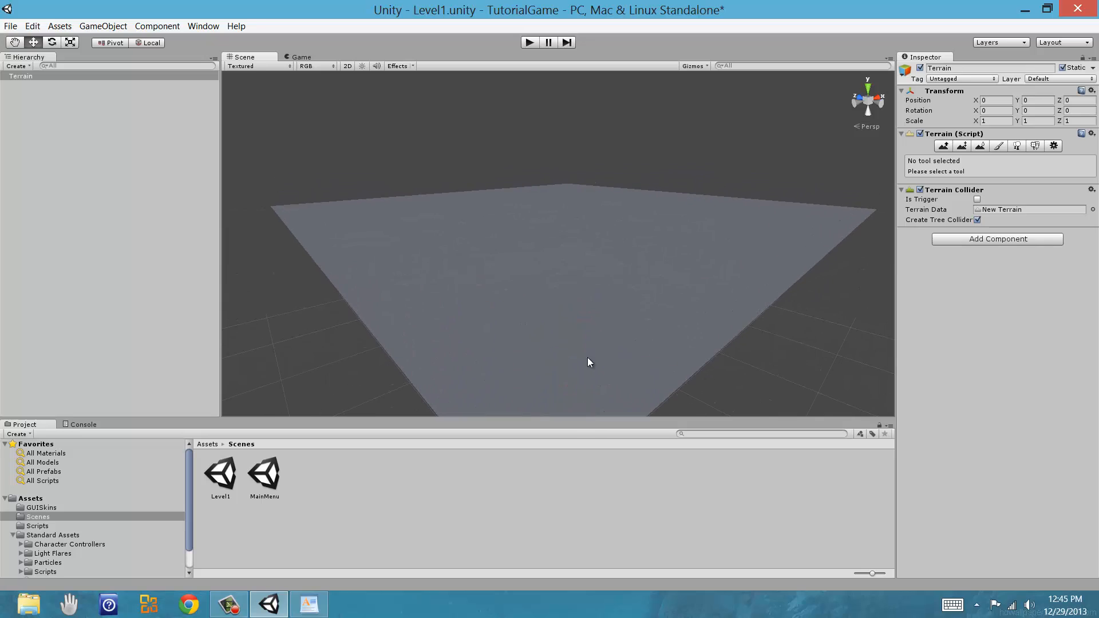
right_click_drag(634, 257, 630, 282)
middle_click_drag(630, 261, 625, 202)
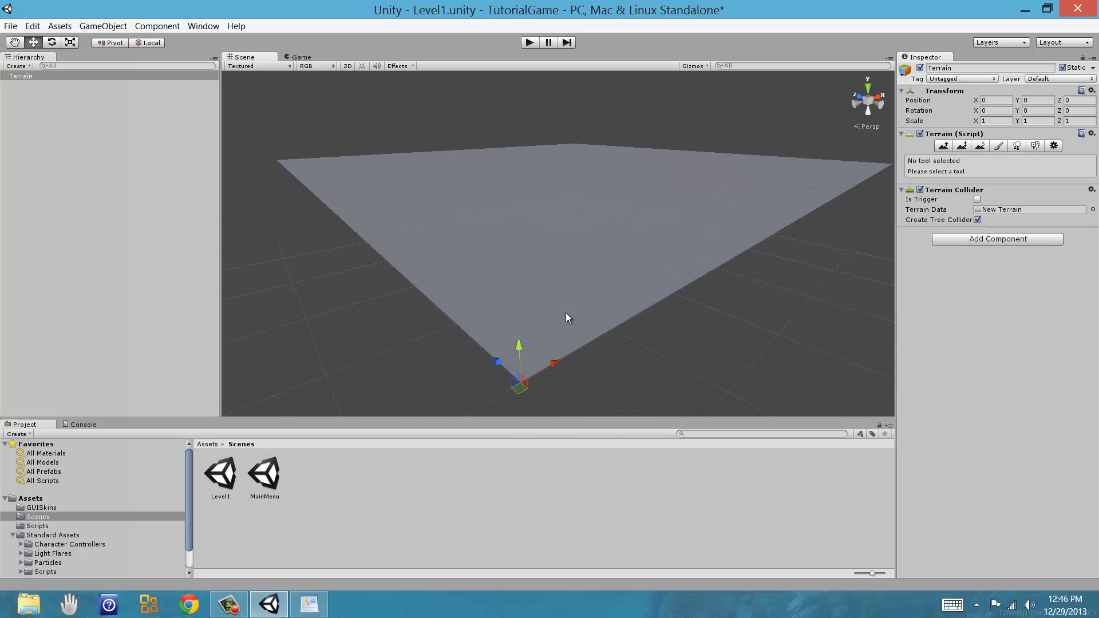
middle_click_drag(617, 261, 482, 150)
right_click_drag(630, 264, 525, 247)
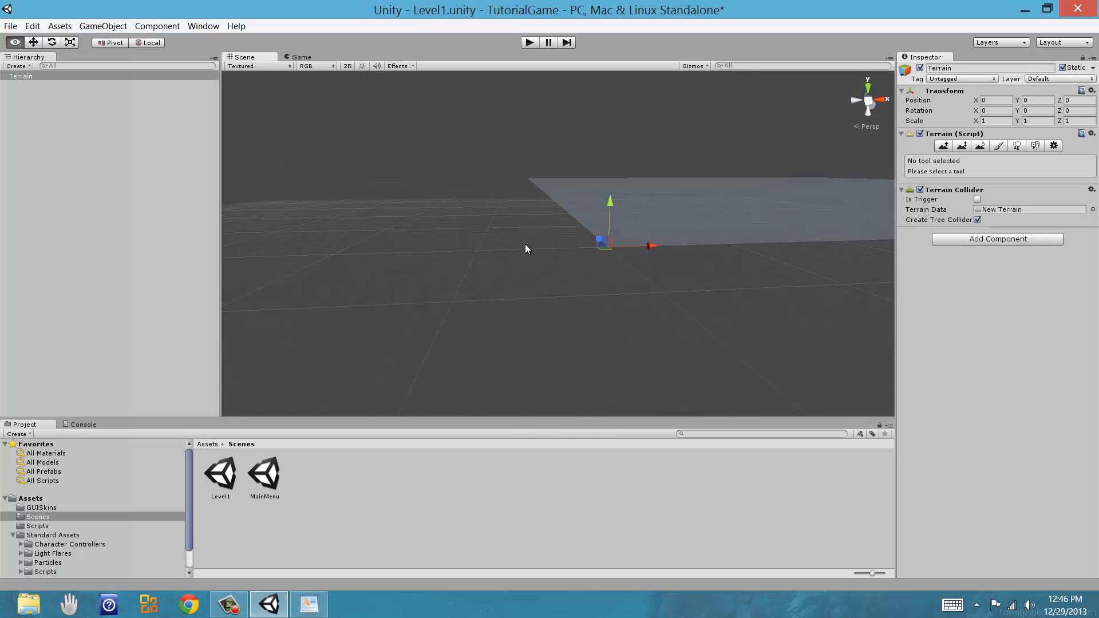
middle_click_drag(535, 239, 425, 175)
middle_click_drag(431, 252, 535, 421)
right_click_drag(551, 181, 600, 235)
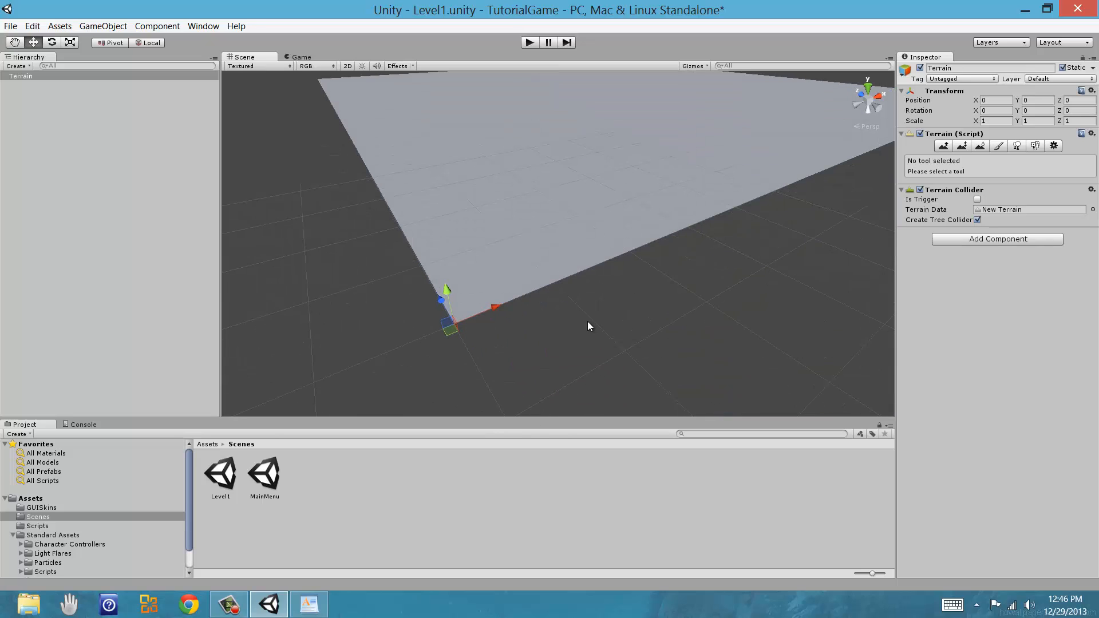
middle_click_drag(491, 315, 581, 277)
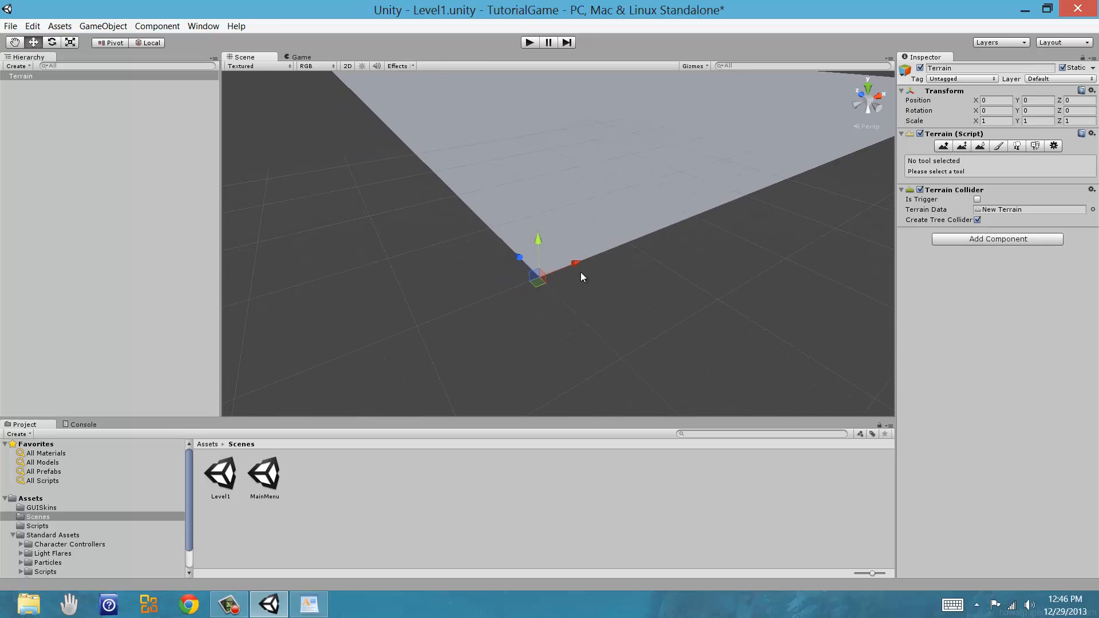
middle_click_drag(650, 216, 574, 349)
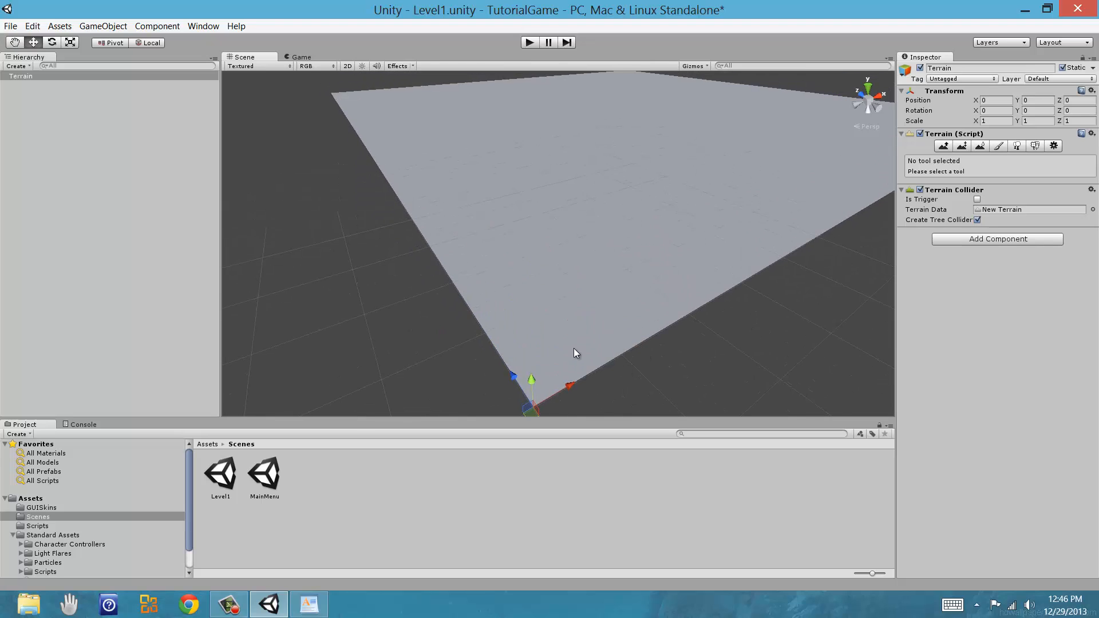
scroll(613, 193, "down", 3)
middle_click_drag(614, 194, 522, 430)
middle_click_drag(726, 357, 514, 338)
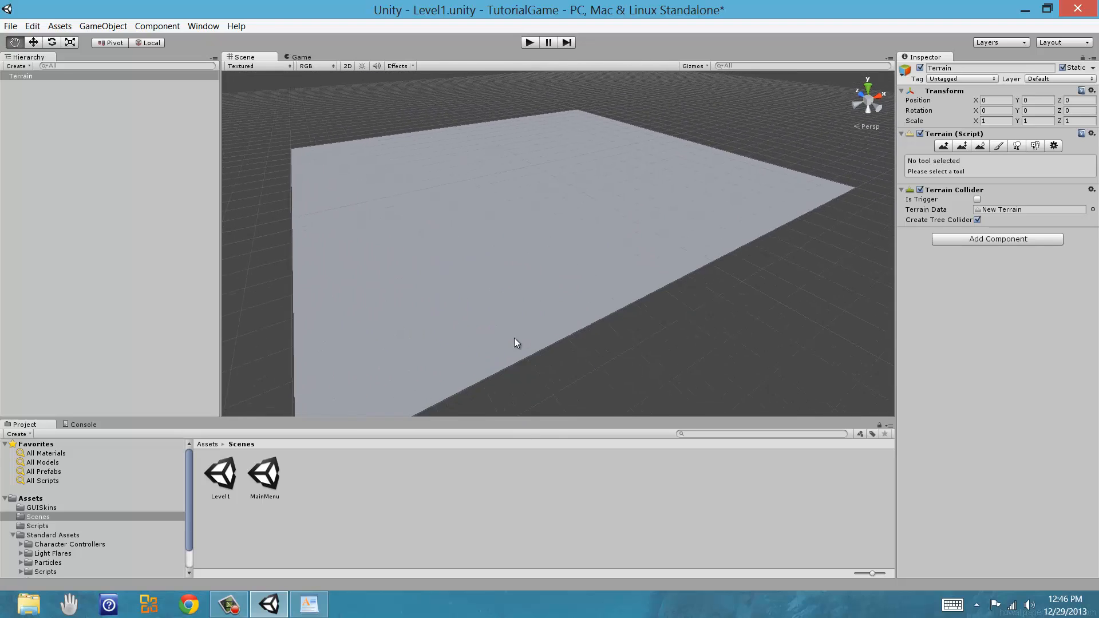
right_click_drag(750, 318, 585, 344)
middle_click_drag(591, 312, 444, 261)
scroll(545, 283, "down", 5)
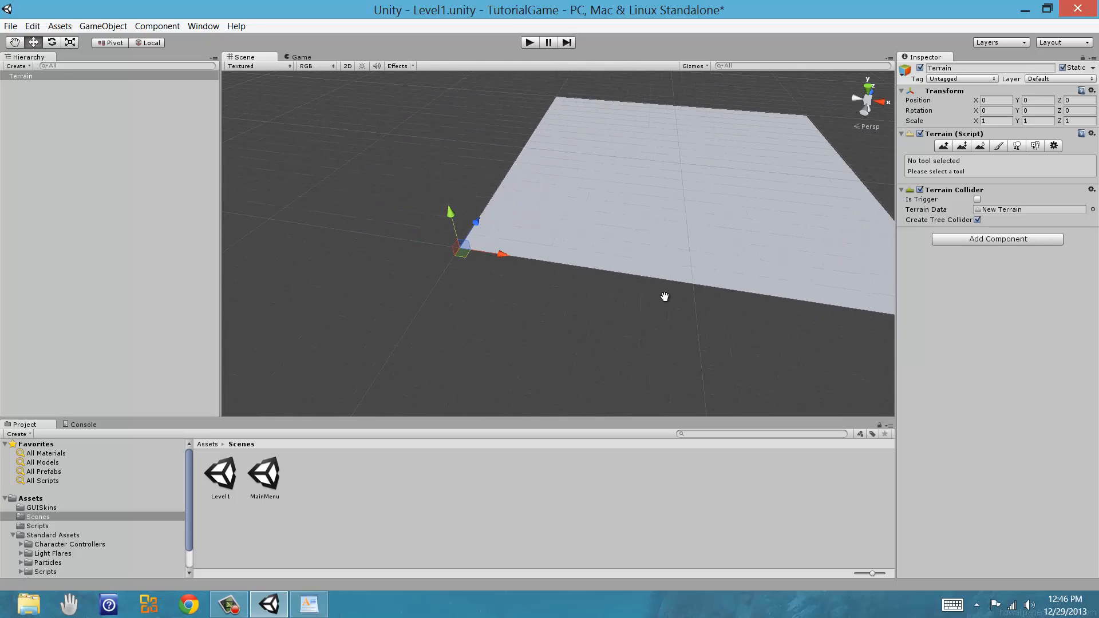
middle_click_drag(662, 296, 547, 321)
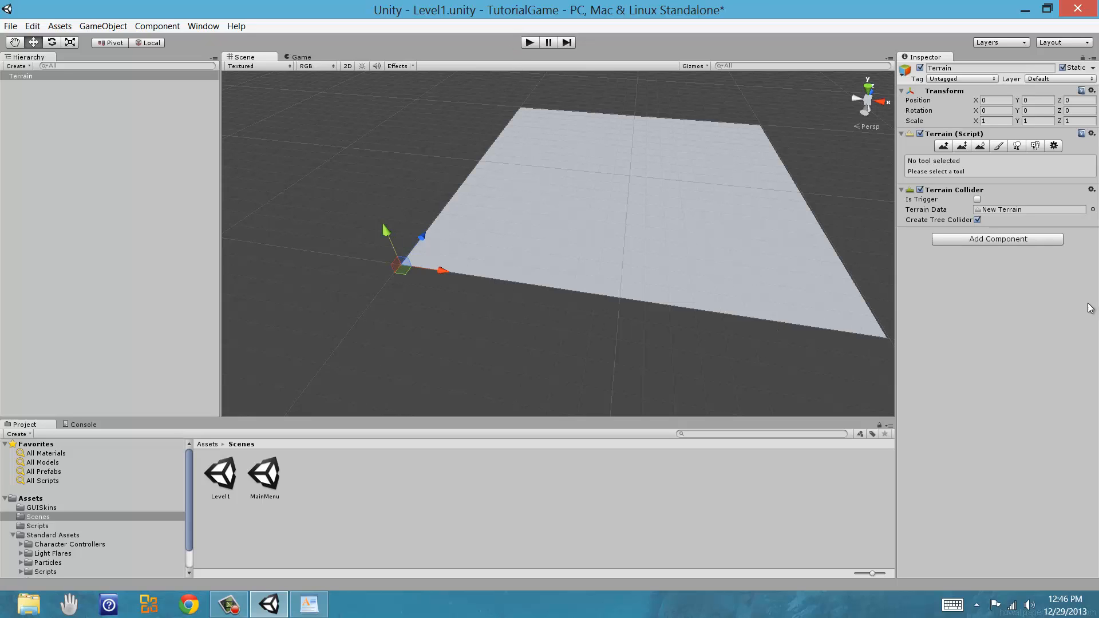
middle_click_drag(577, 245, 640, 302)
right_click_drag(511, 258, 572, 281)
middle_click_drag(561, 286, 532, 248)
scroll(513, 313, "up", 1)
scroll(512, 313, "up", 1)
scroll(513, 314, "down", 3)
middle_click_drag(482, 339, 653, 359)
right_click_drag(549, 307, 601, 328)
middle_click_drag(601, 329, 527, 426)
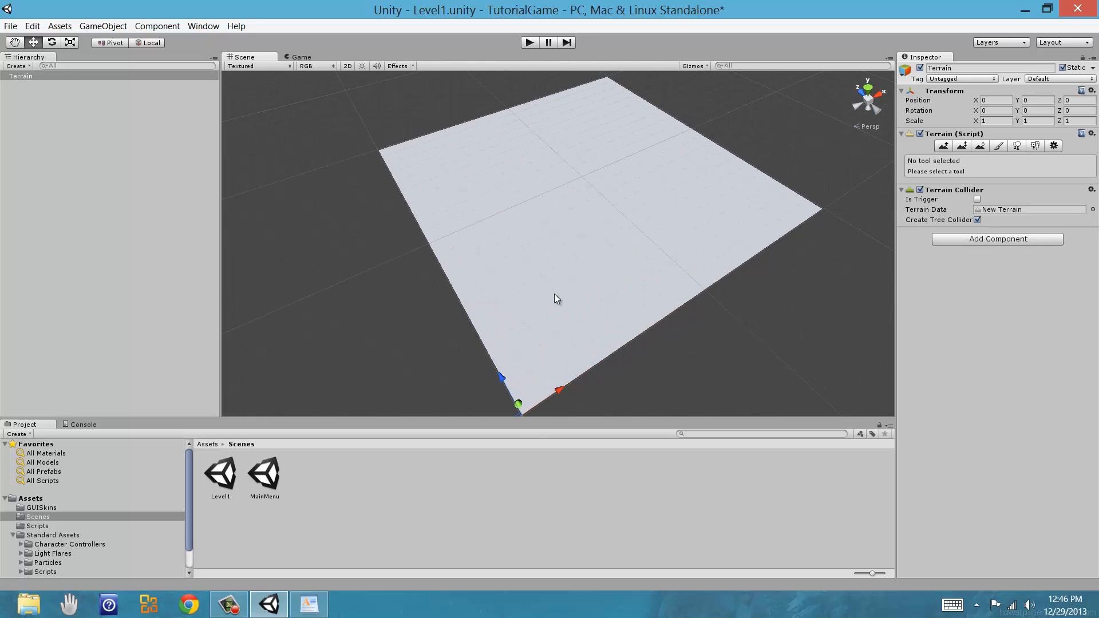
middle_click_drag(591, 233, 570, 167)
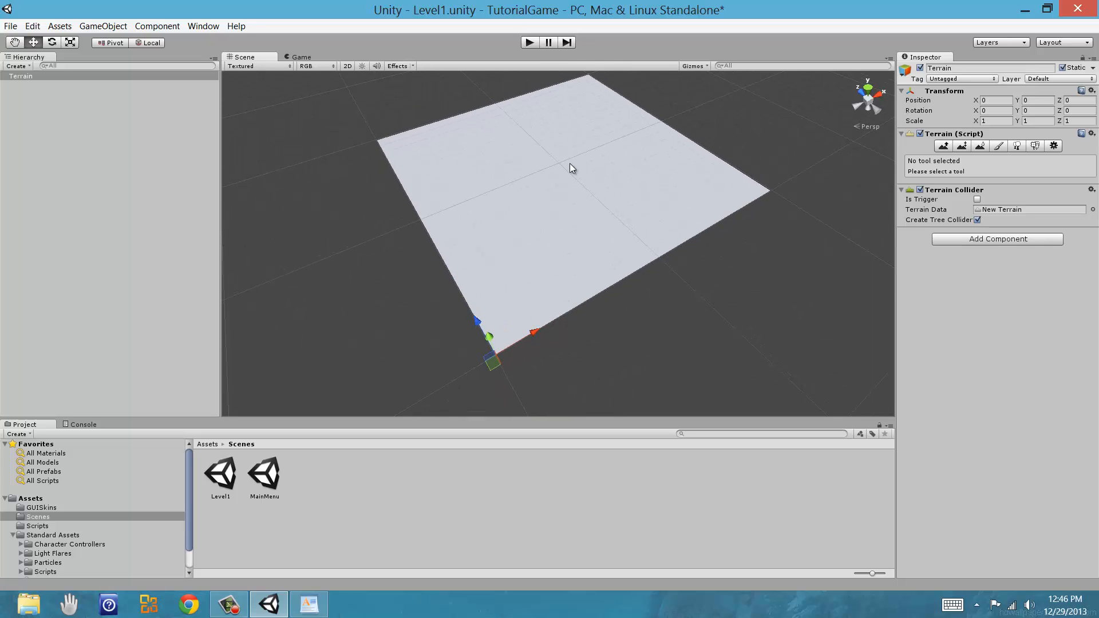
right_click_drag(636, 240, 634, 257)
scroll(630, 239, "down", 4)
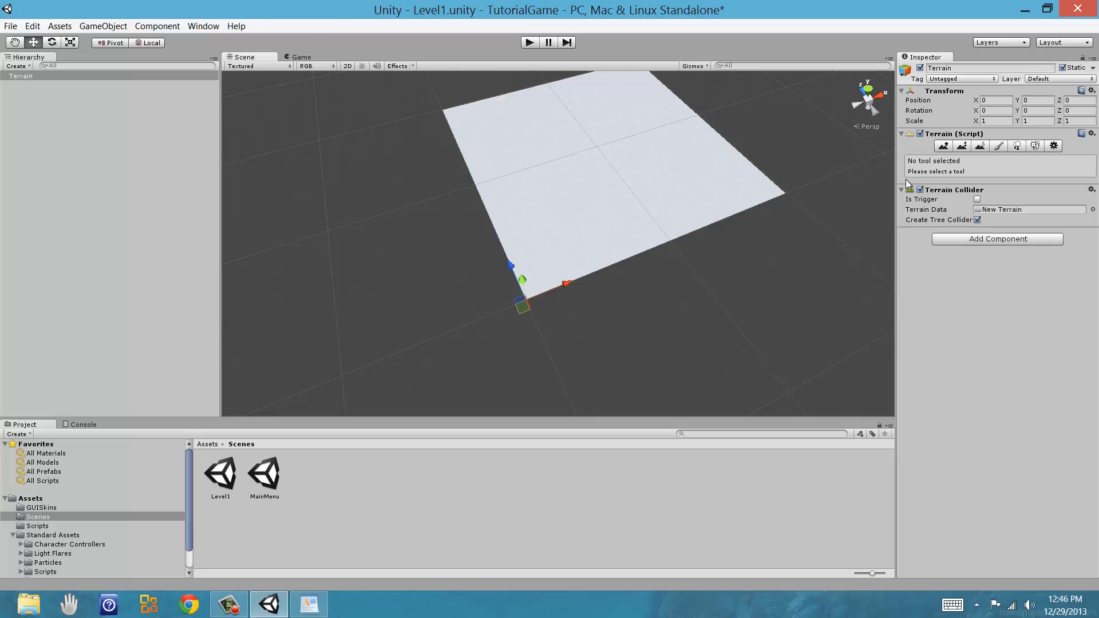
Step: Set the terrain's position to X -1000 and Z -1000 to centre it on the scene origin
left_click(995, 101)
type("-10")
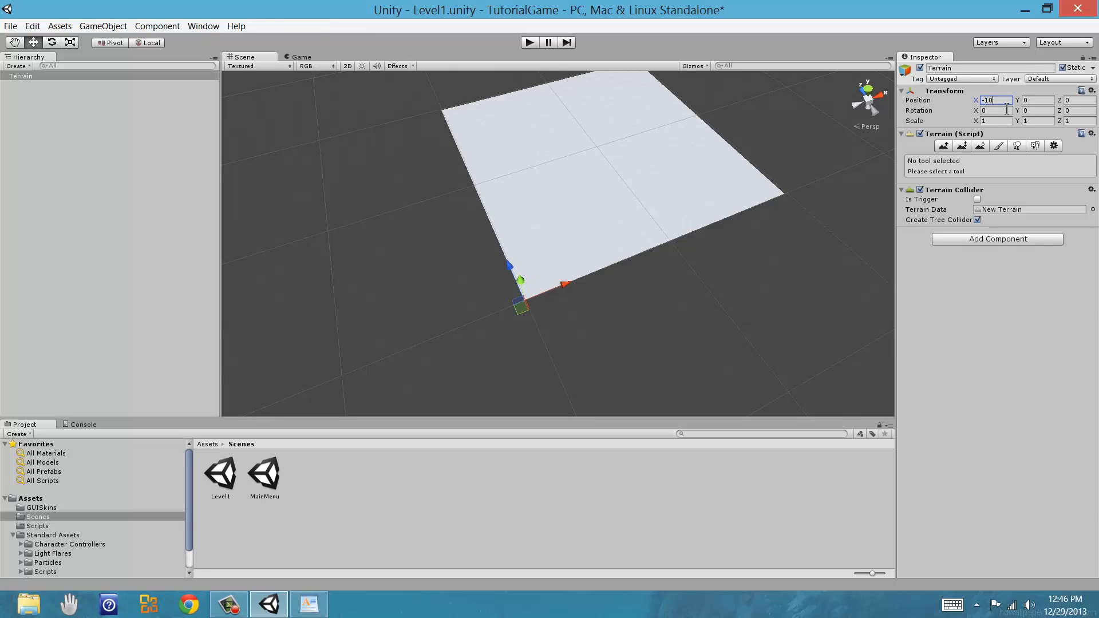
type("0")
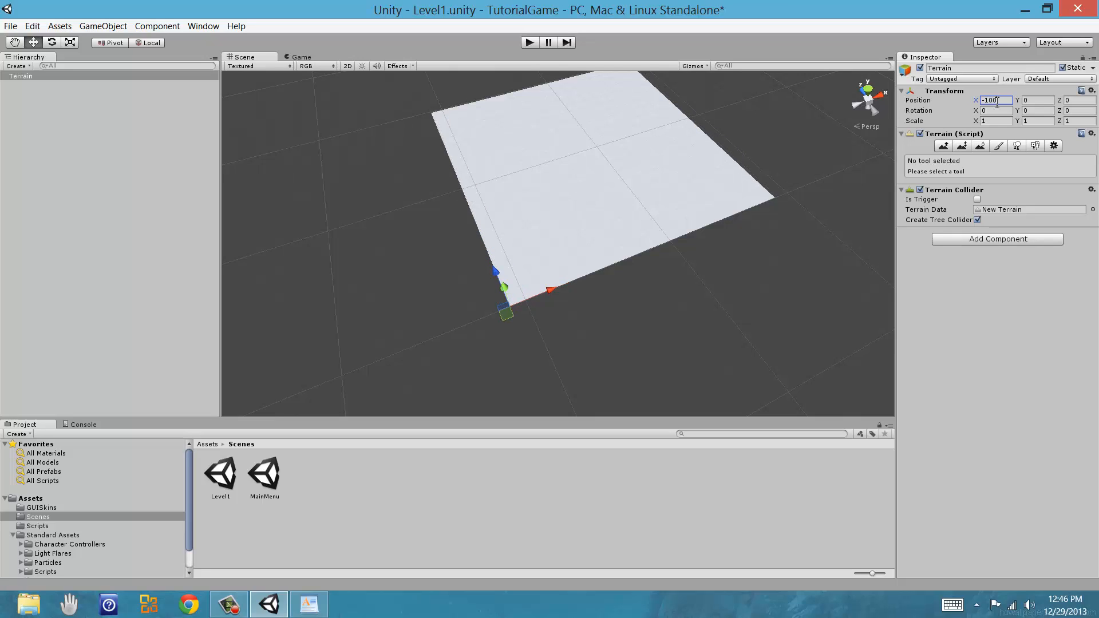
type("0")
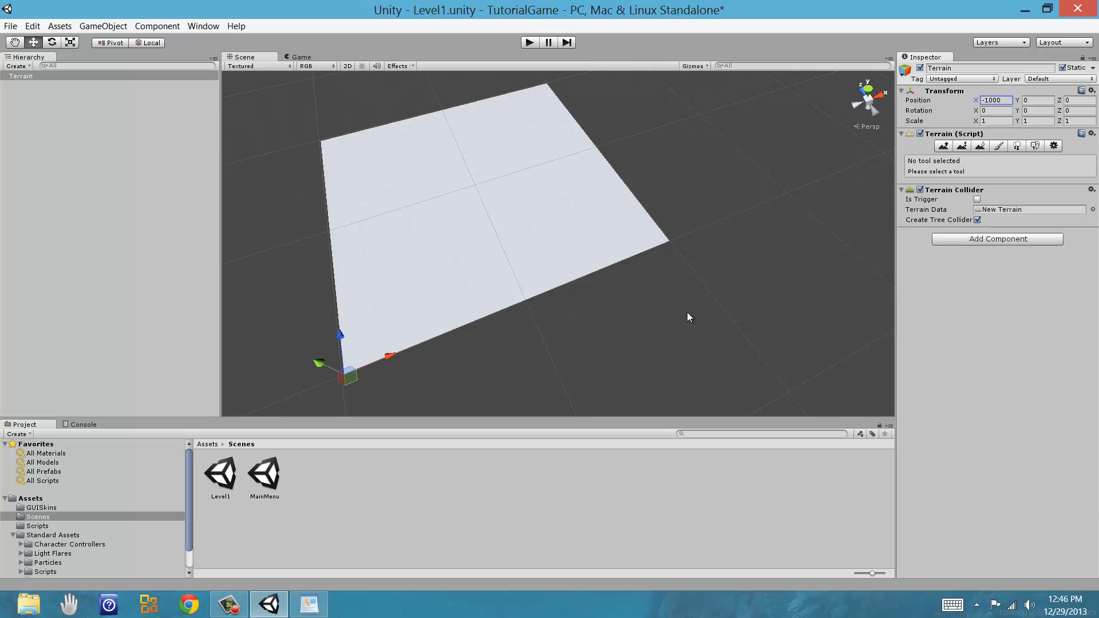
left_click(1071, 100)
type("-100")
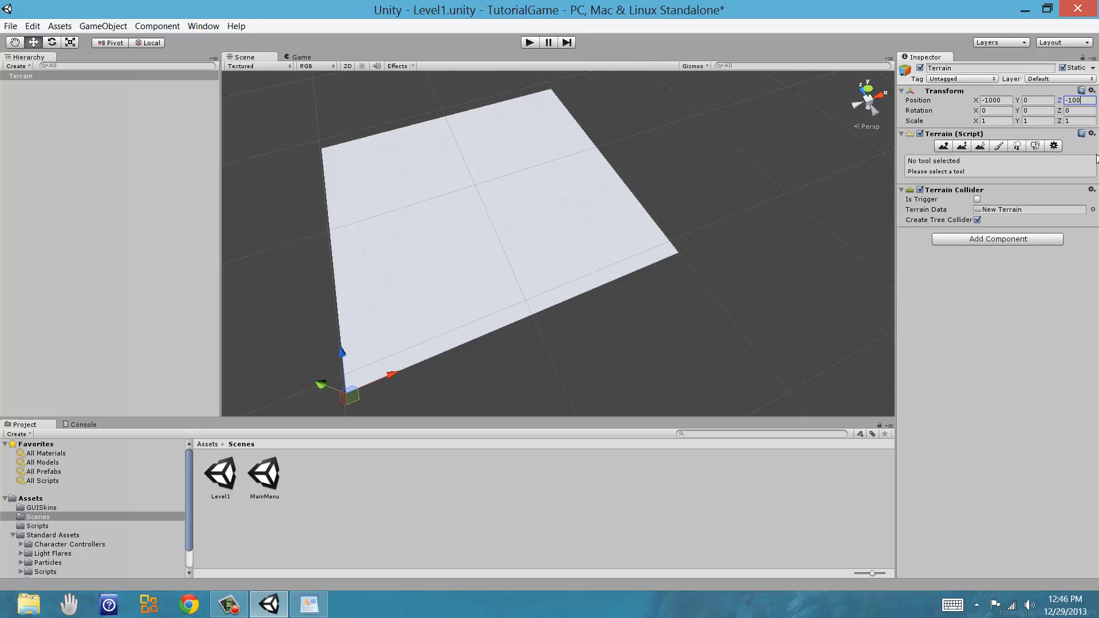
type("0")
middle_click_drag(597, 280, 513, 167)
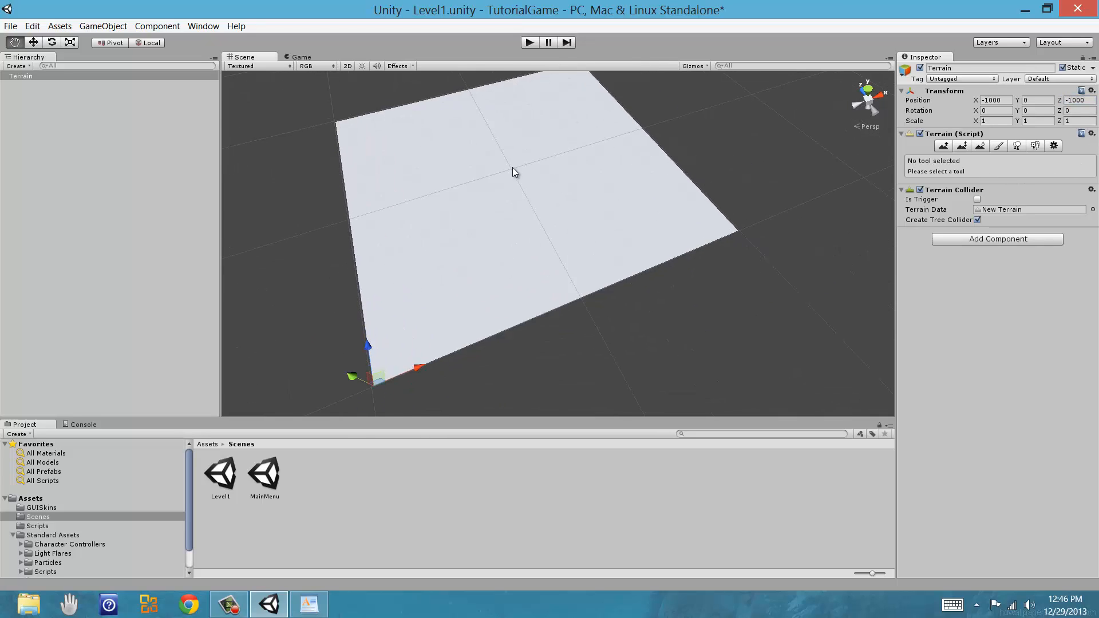
scroll(498, 155, "down", 3)
middle_click_drag(544, 223, 548, 242)
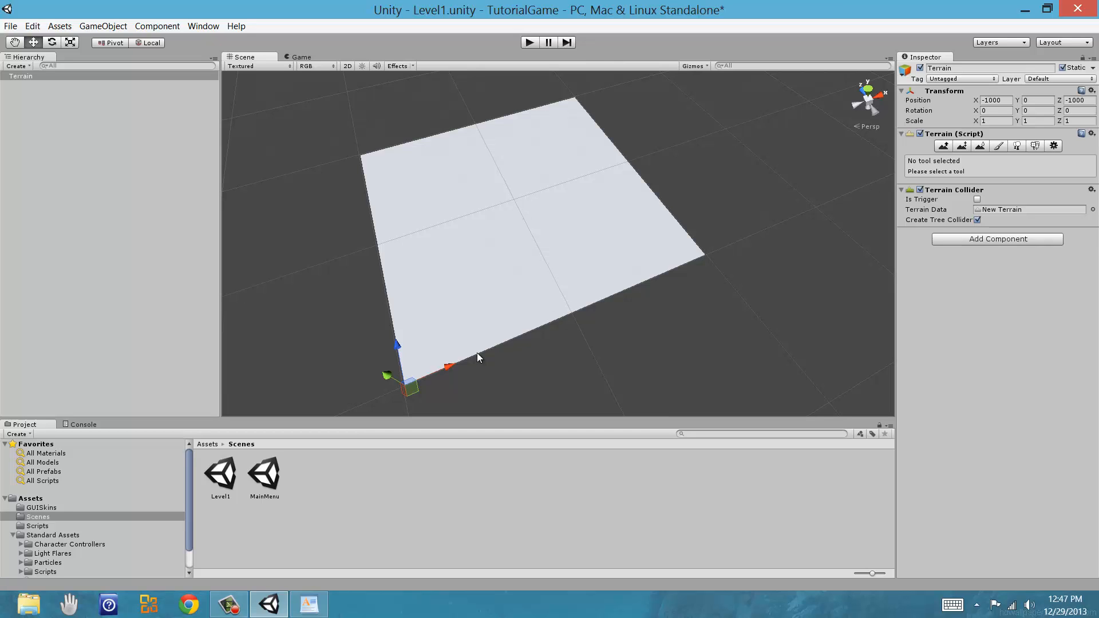
Step: Try the terrain's transform handle in Center and Pivot modes, and undo the trial move
left_click_drag(434, 318, 593, 247, "alt")
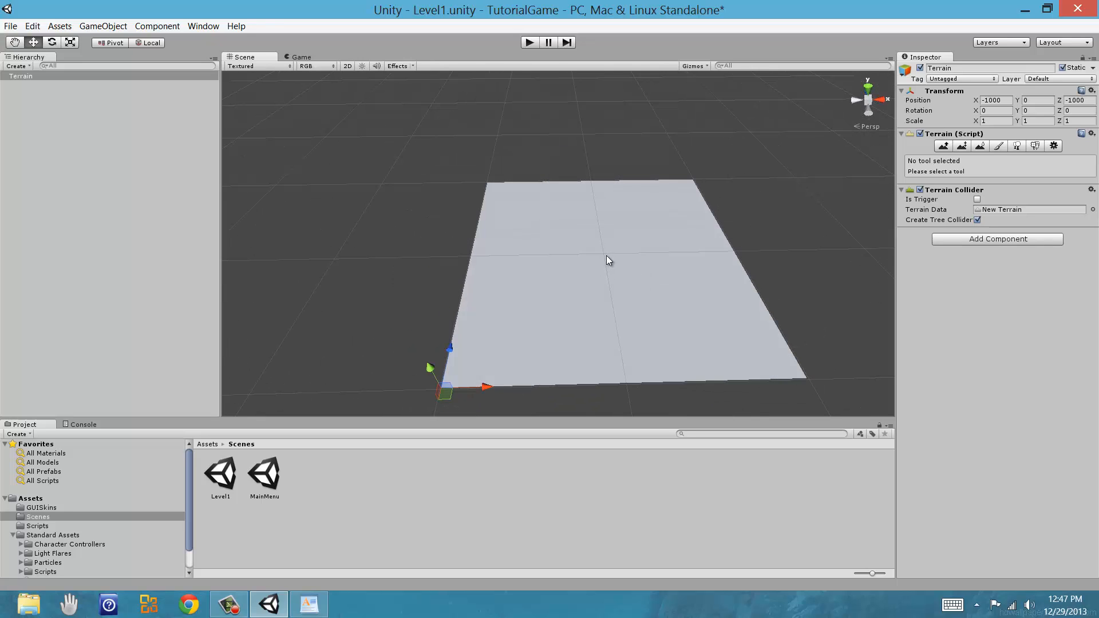
left_click(124, 43)
middle_click_drag(351, 148, 278, 157)
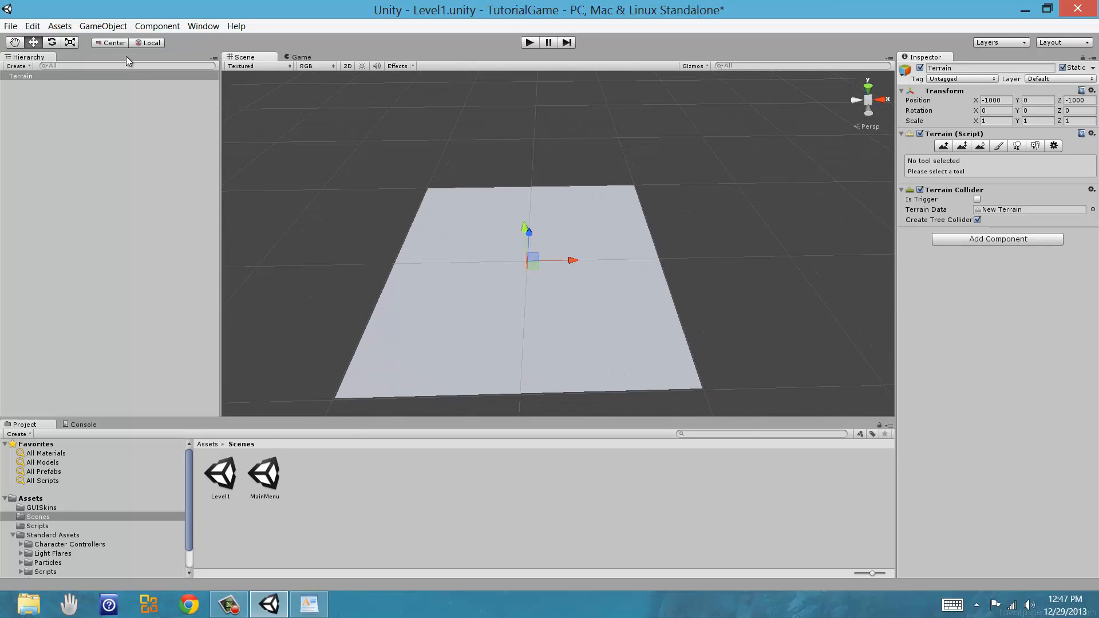
left_click(121, 45)
middle_click_drag(383, 167, 383, 161)
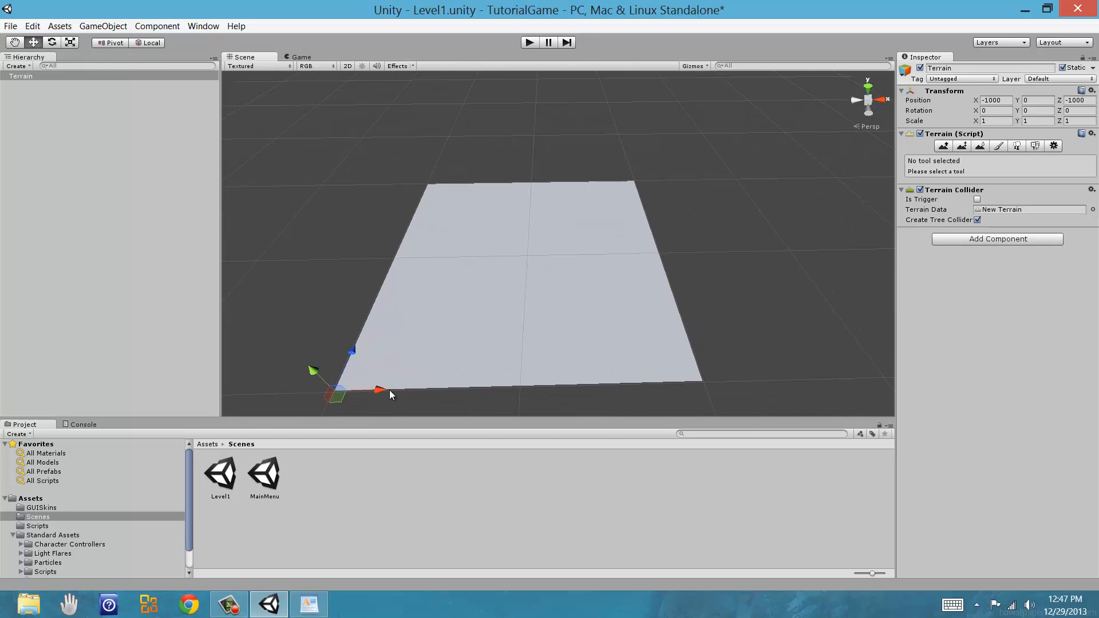
left_click_drag(362, 395, 367, 337)
key("ctrl+z")
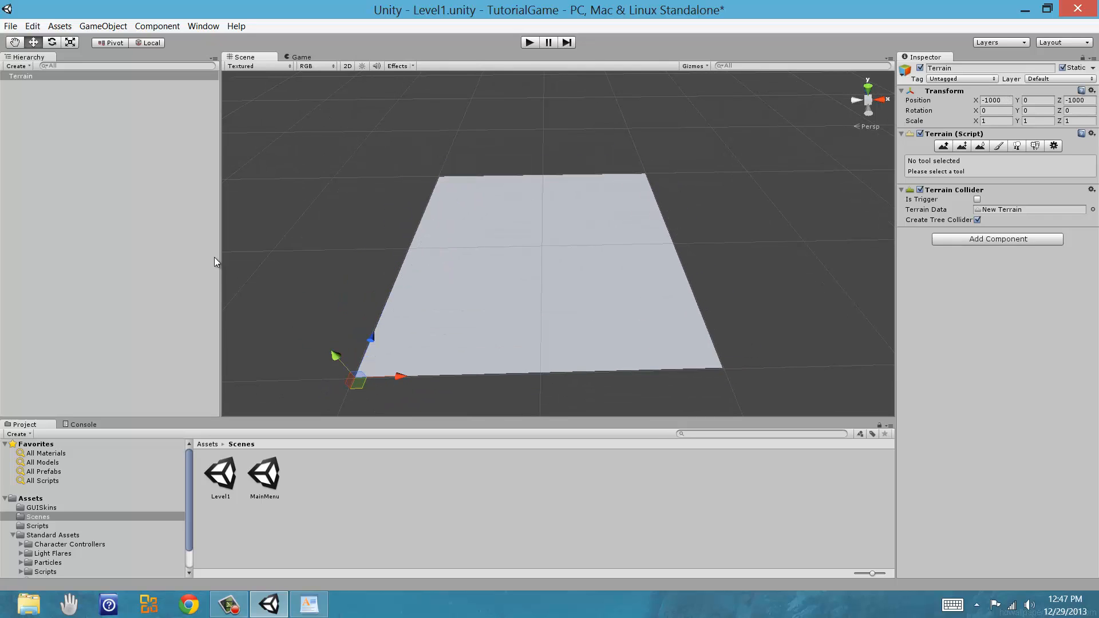
Step: Compare the Pivot and Center handle placements on the terrain and leave the handle mode on Center
left_click(111, 43)
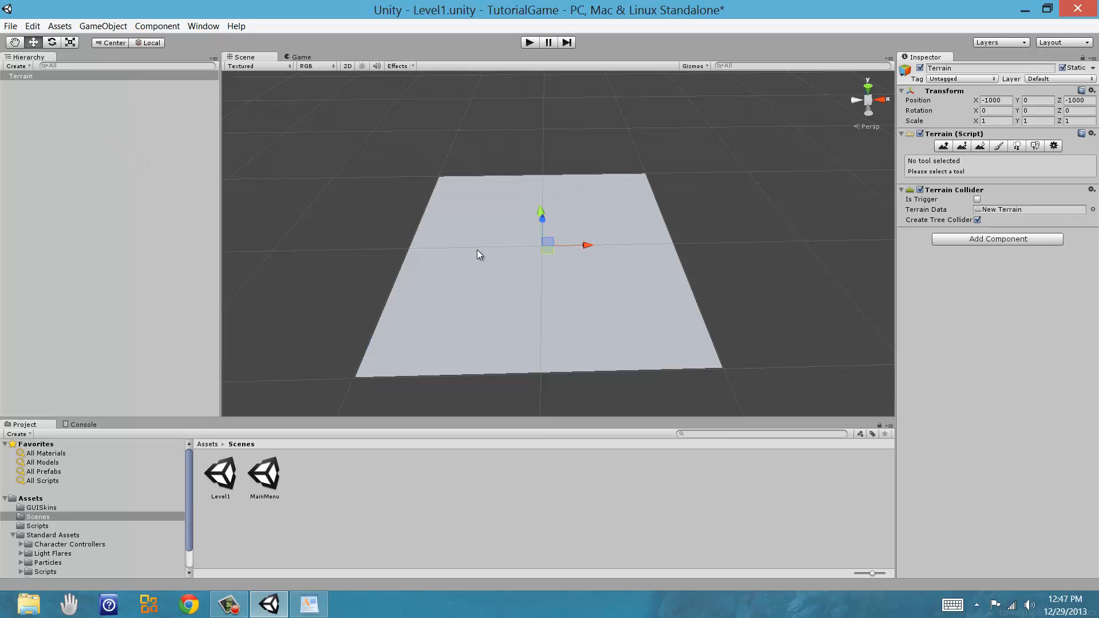
mouse_move(479, 254)
left_mouse_down("alt")
mouse_move(381, 339)
mouse_move(462, 243)
left_mouse_up("alt")
left_click(106, 44)
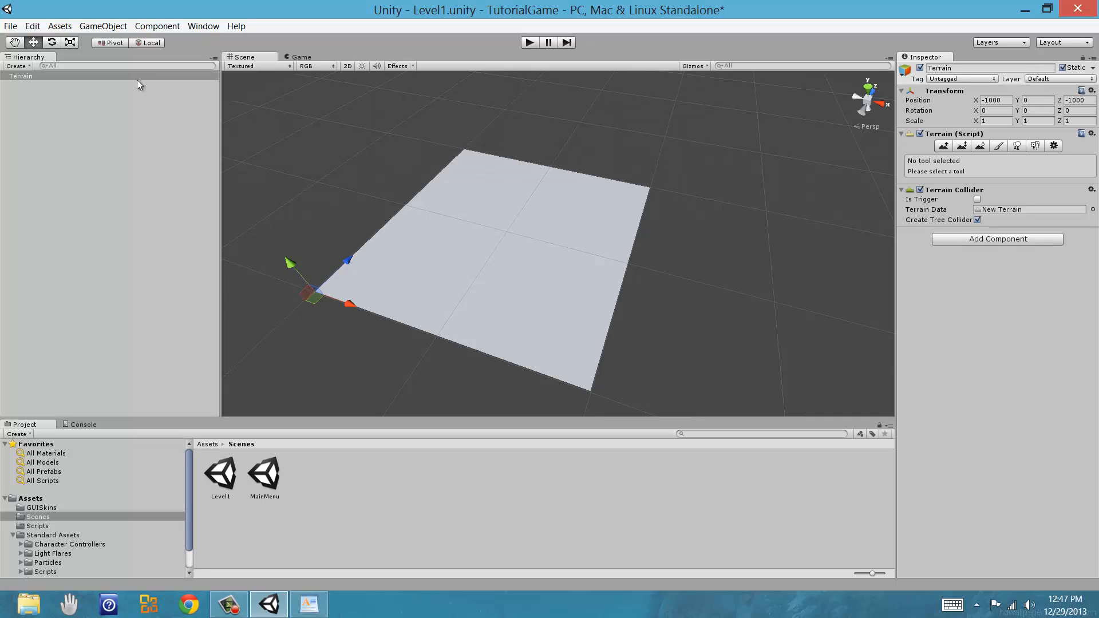
left_click(108, 45)
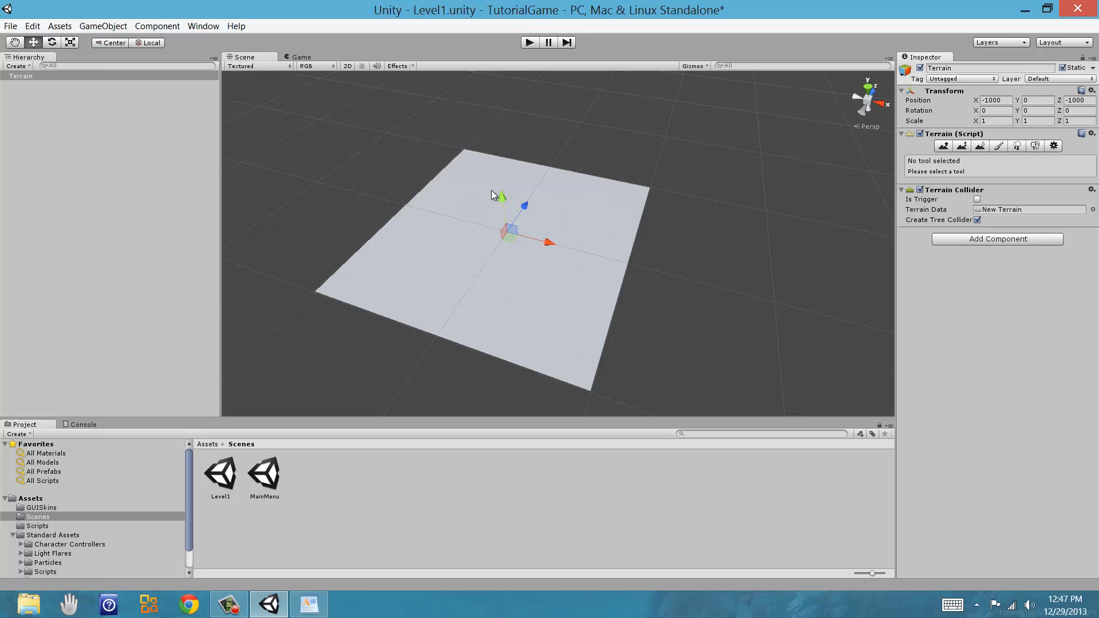
middle_click_drag(528, 252, 504, 275)
middle_click_drag(563, 300, 613, 276)
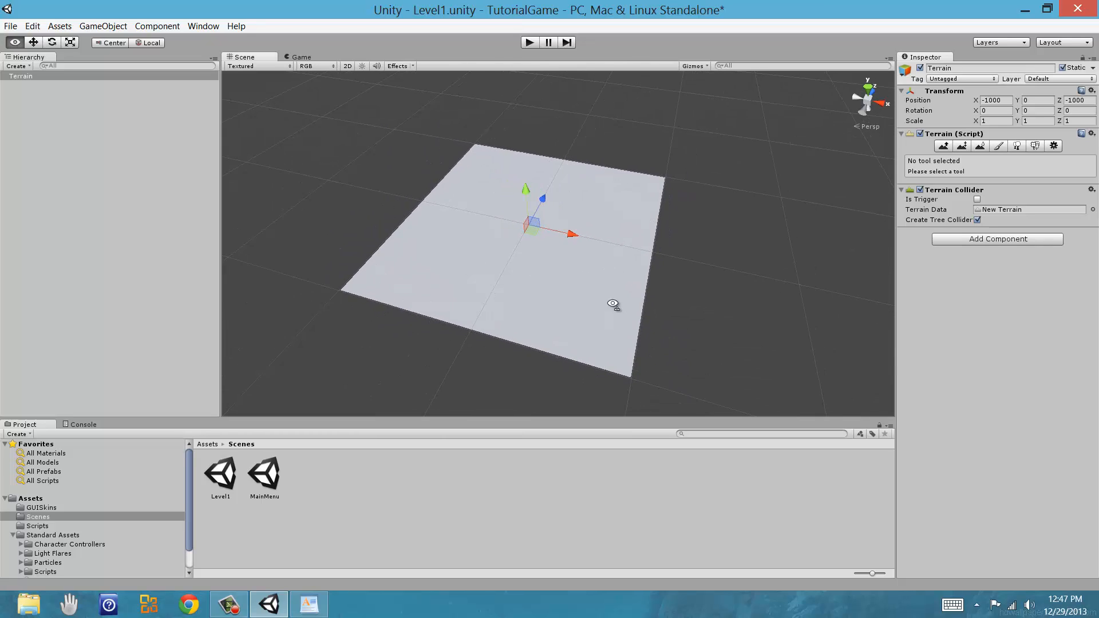
scroll(517, 282, "up", 8)
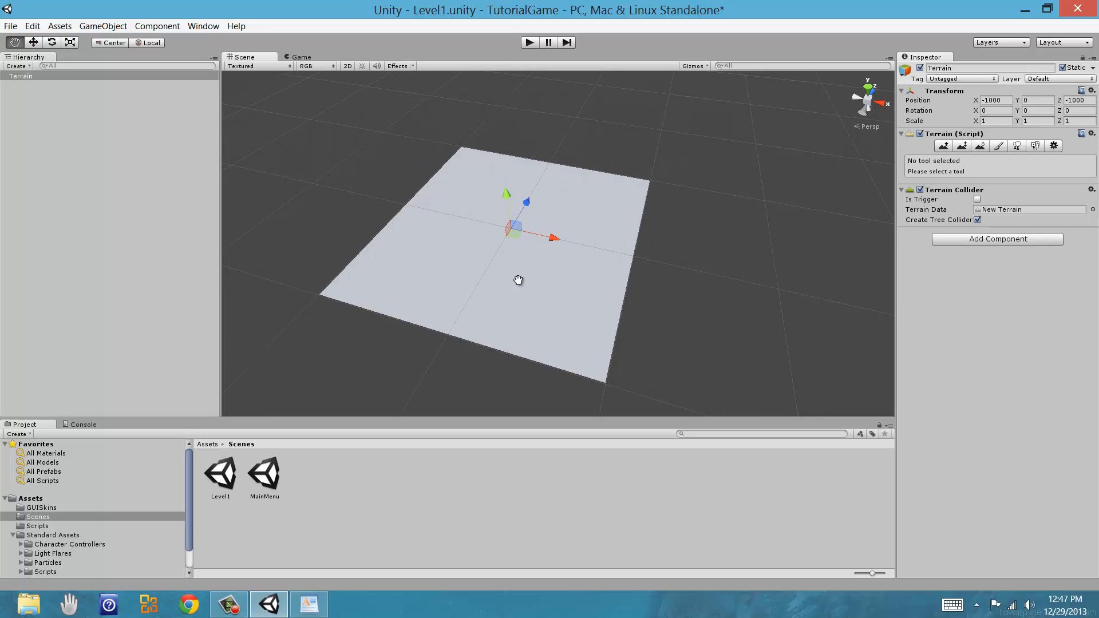
Step: Start adding a paint texture to the terrain and choose Grass (Hill) as its texture
middle_click_drag(493, 290, 523, 230)
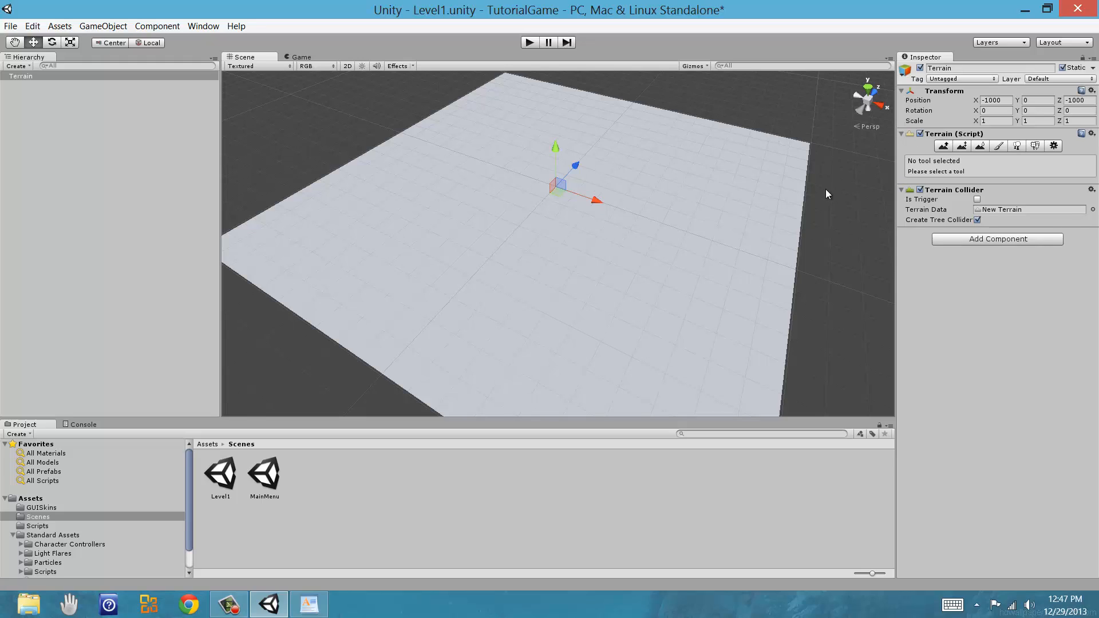
left_click(26, 75)
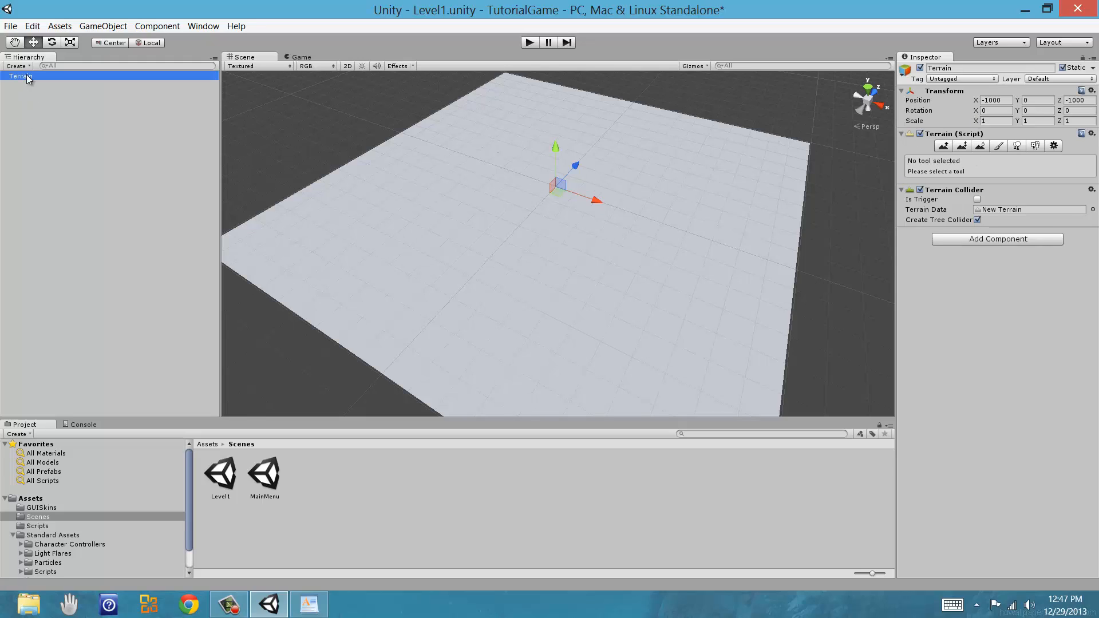
left_click(998, 146)
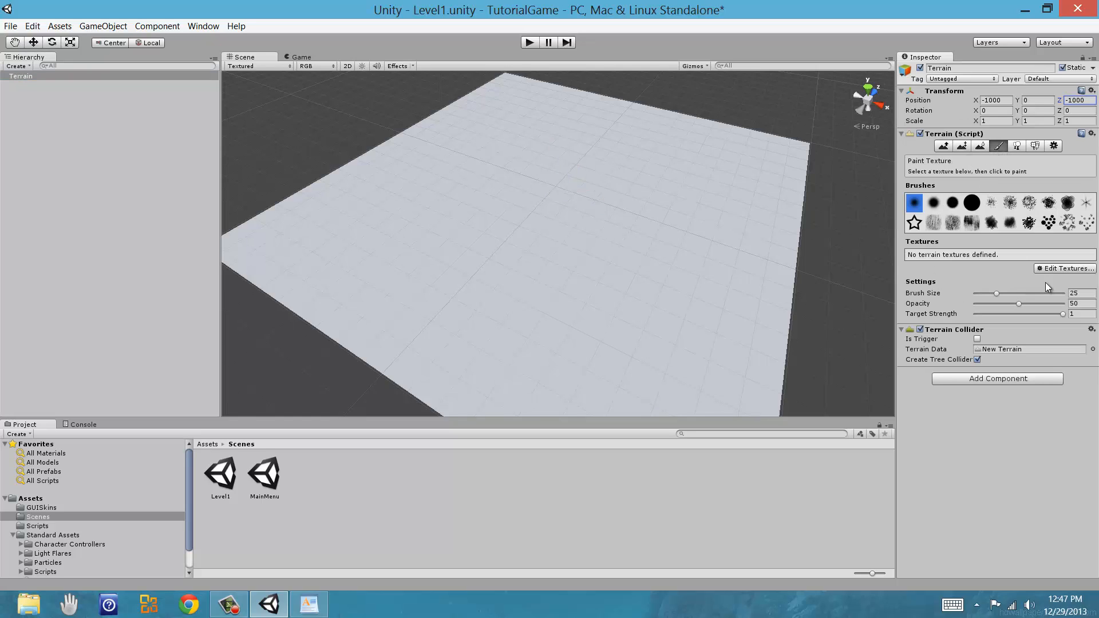
left_click(1055, 270)
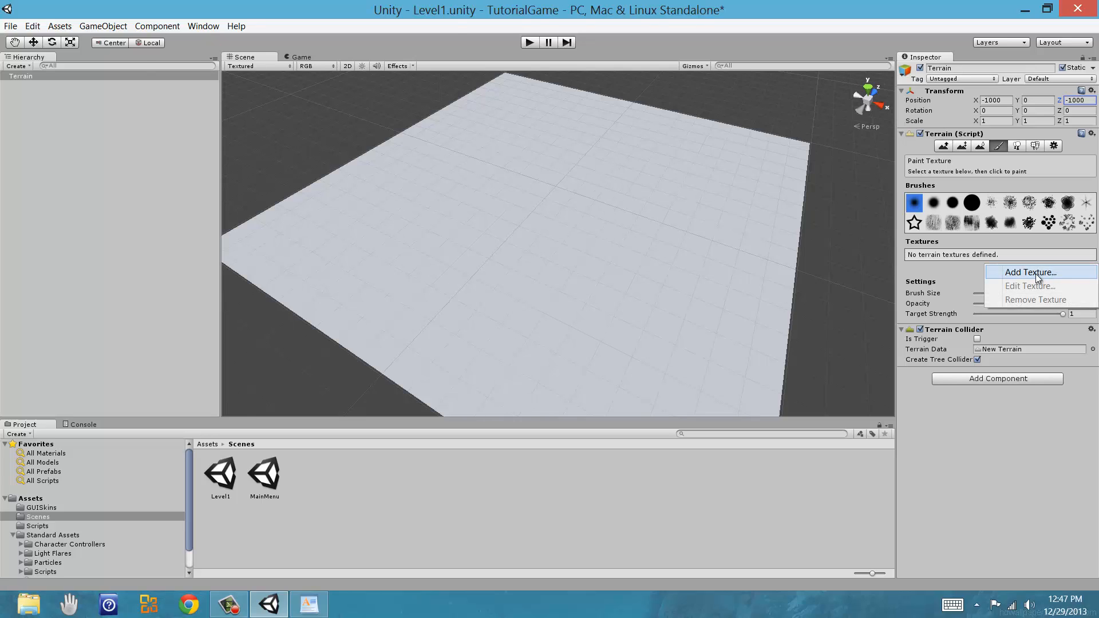
left_click(1030, 274)
left_click_drag(71, 28, 565, 158)
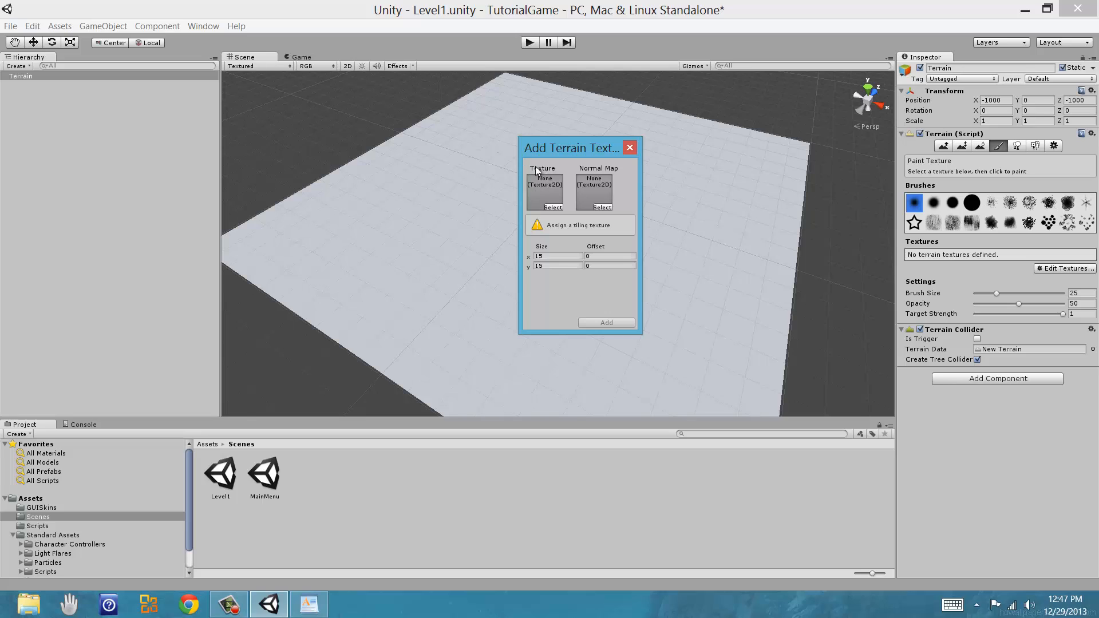
left_click(553, 207)
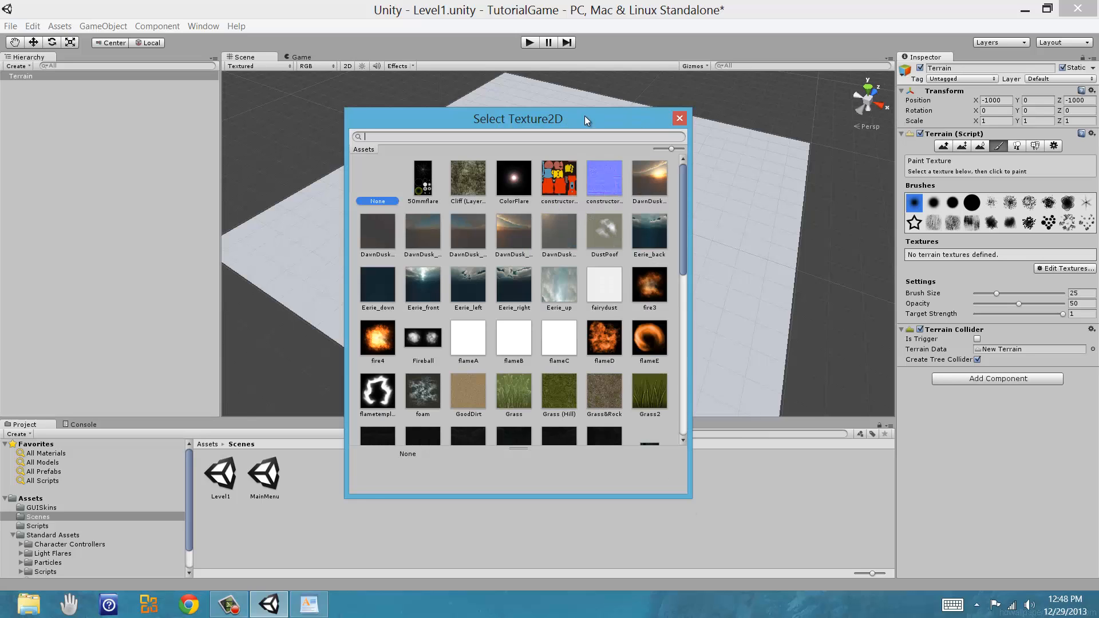
left_click_drag(585, 115, 548, 68)
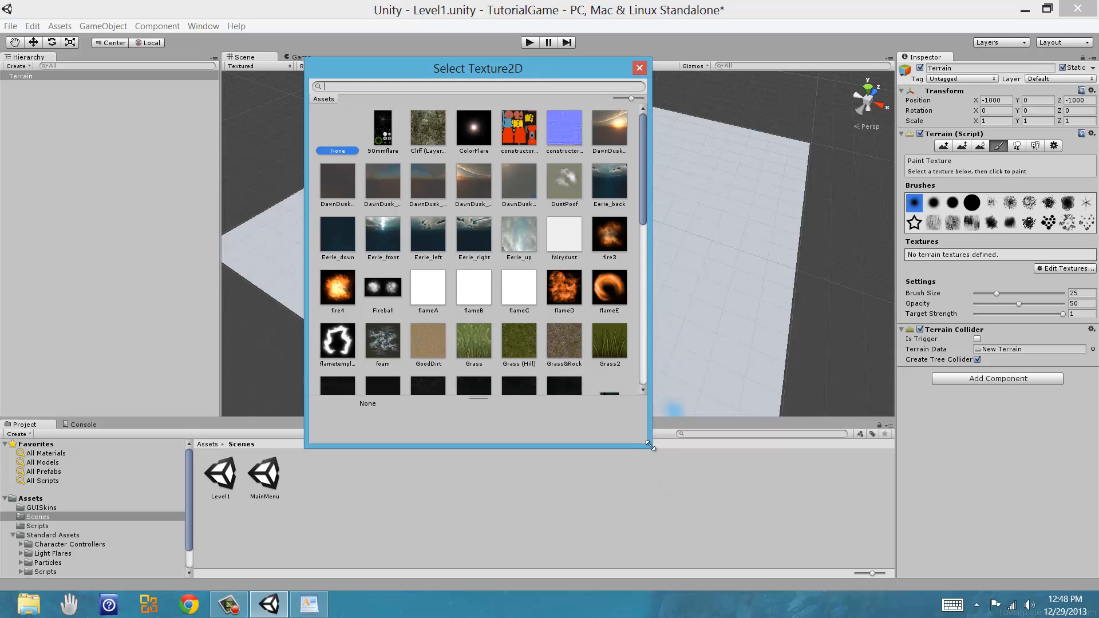
left_click_drag(652, 448, 785, 543)
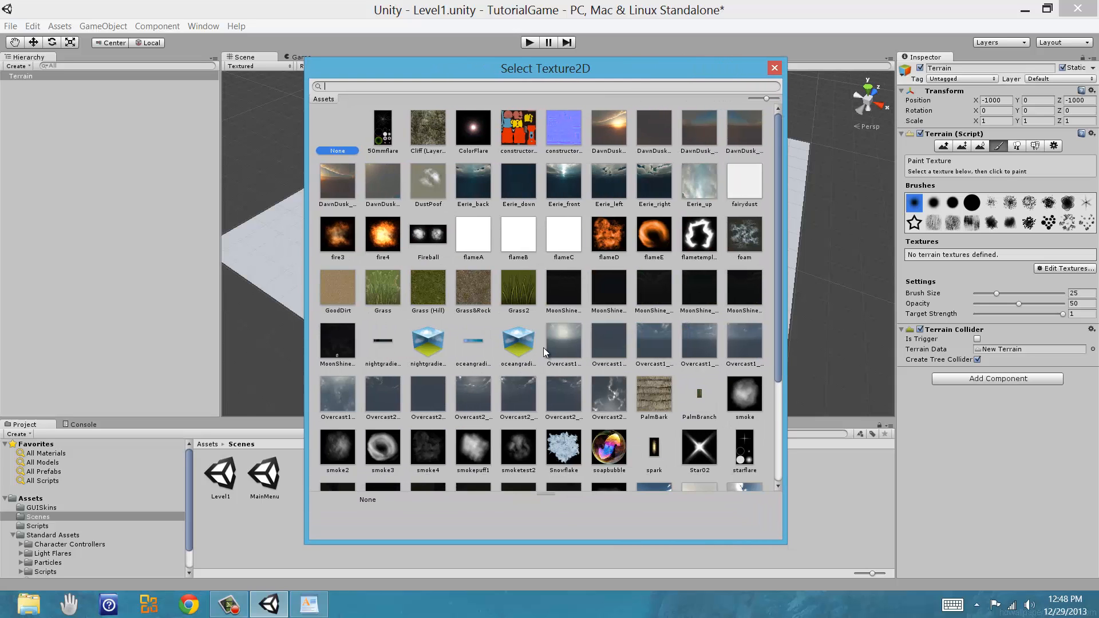
scroll(654, 233, "down", 1)
left_click(424, 262)
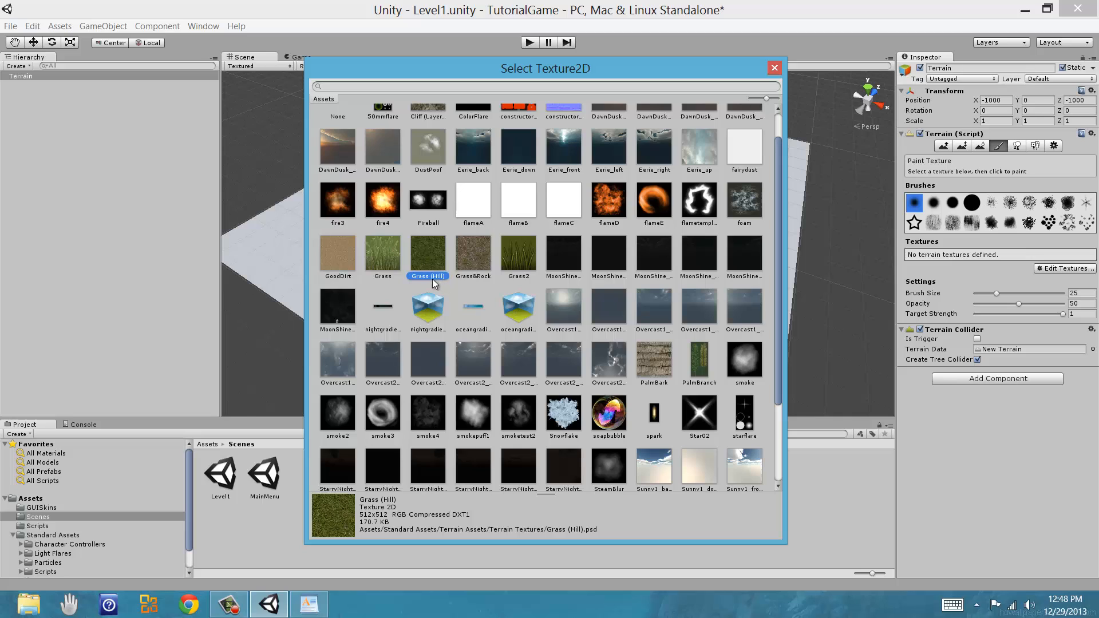
double_click(429, 255)
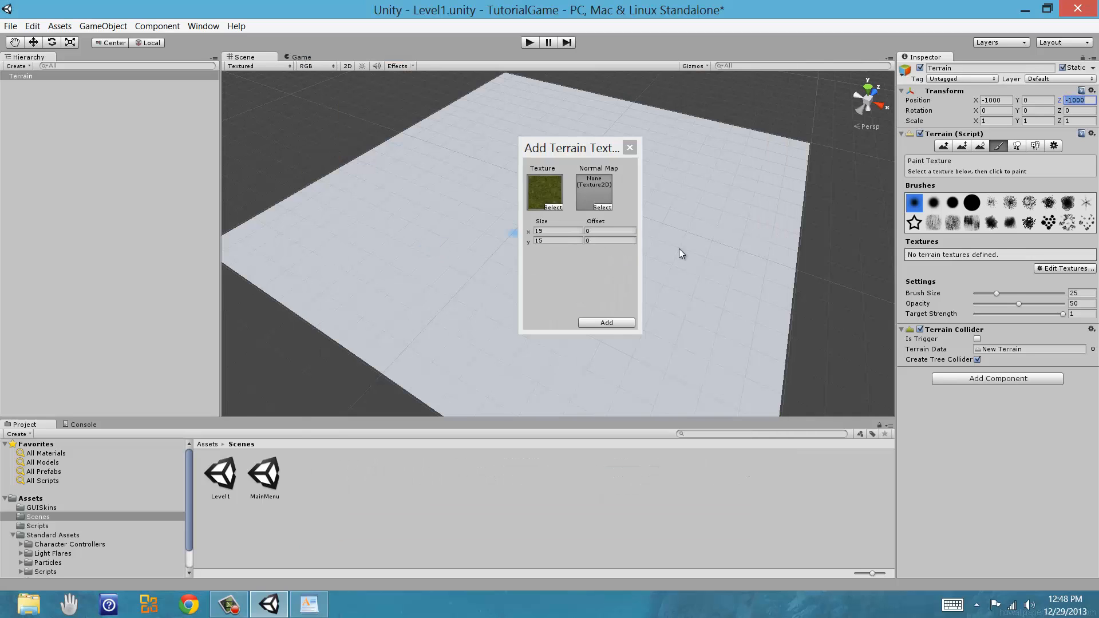
Step: Enter 10 in the grass texture's tile size settings, and add the texture to the terrain
left_click(544, 231)
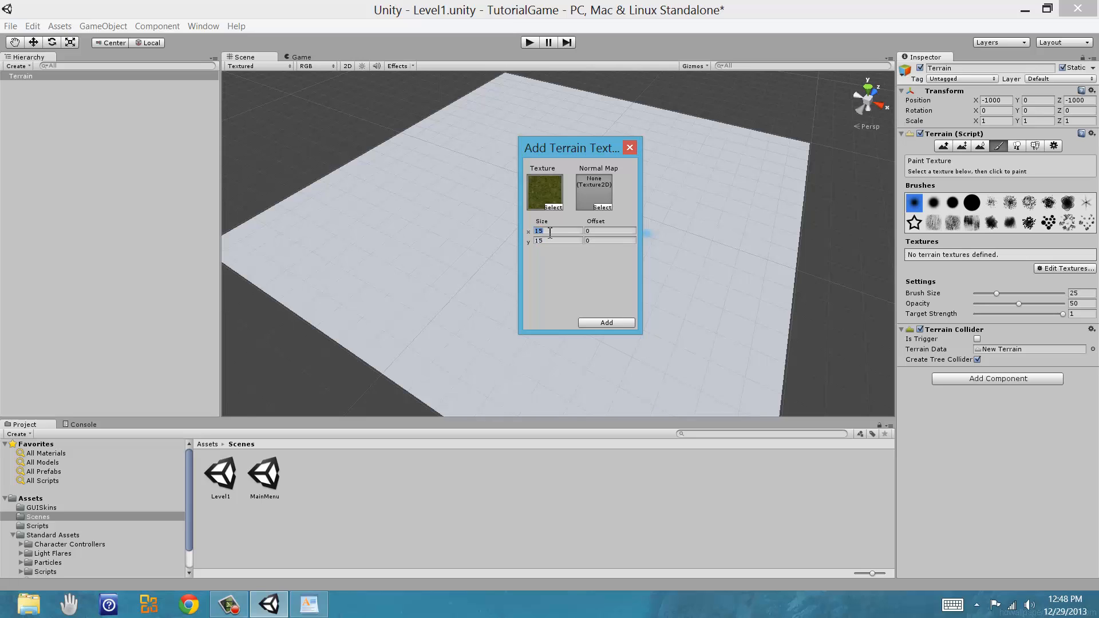
left_click(549, 241)
type("10")
left_click(552, 231)
left_click(552, 240)
left_click(550, 233)
left_click(550, 242)
left_click(599, 322)
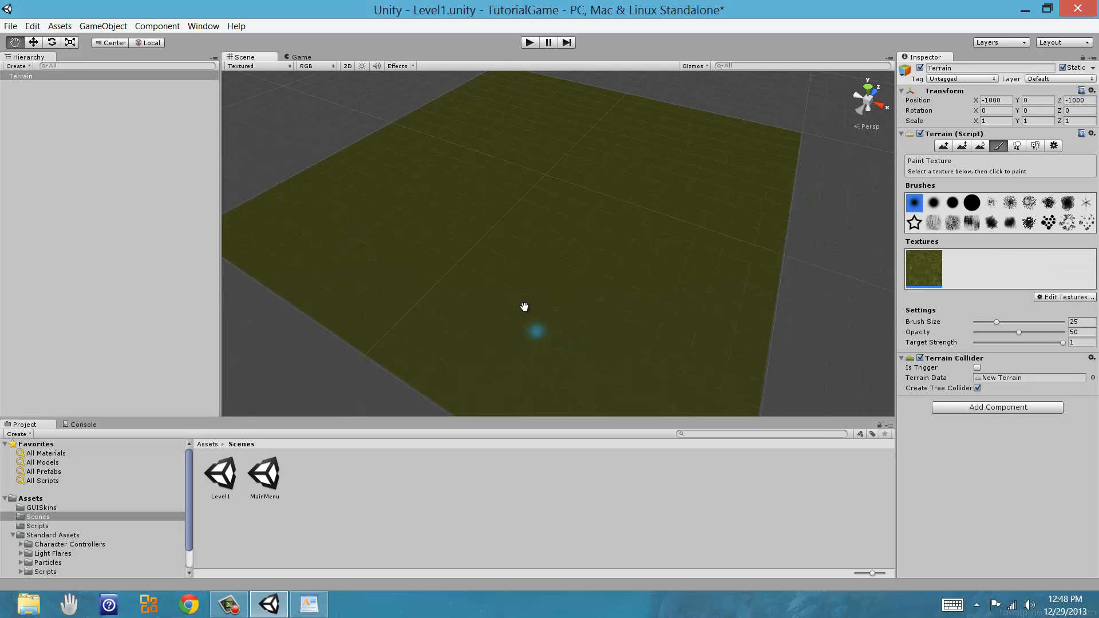
Step: Examine the grass texture across the terrain surface, both close up and from a distance
scroll(572, 275, "down", 3)
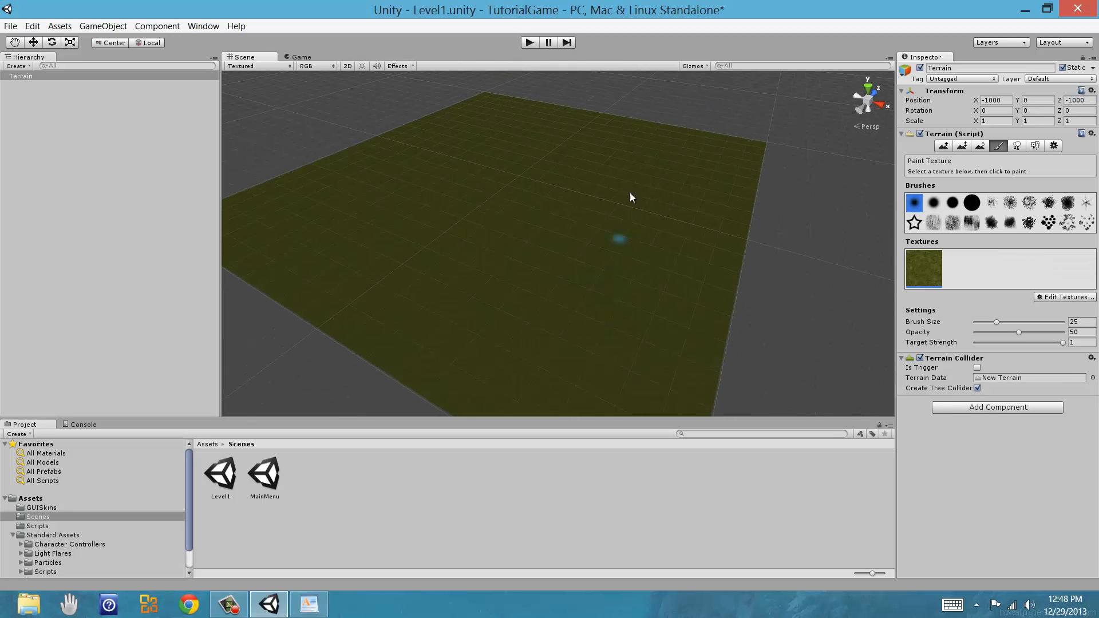
left_click(33, 42)
right_click_drag(522, 259, 412, 386)
middle_click_drag(412, 385, 479, 327)
right_click_drag(478, 307, 429, 223)
middle_click_drag(429, 223, 545, 180)
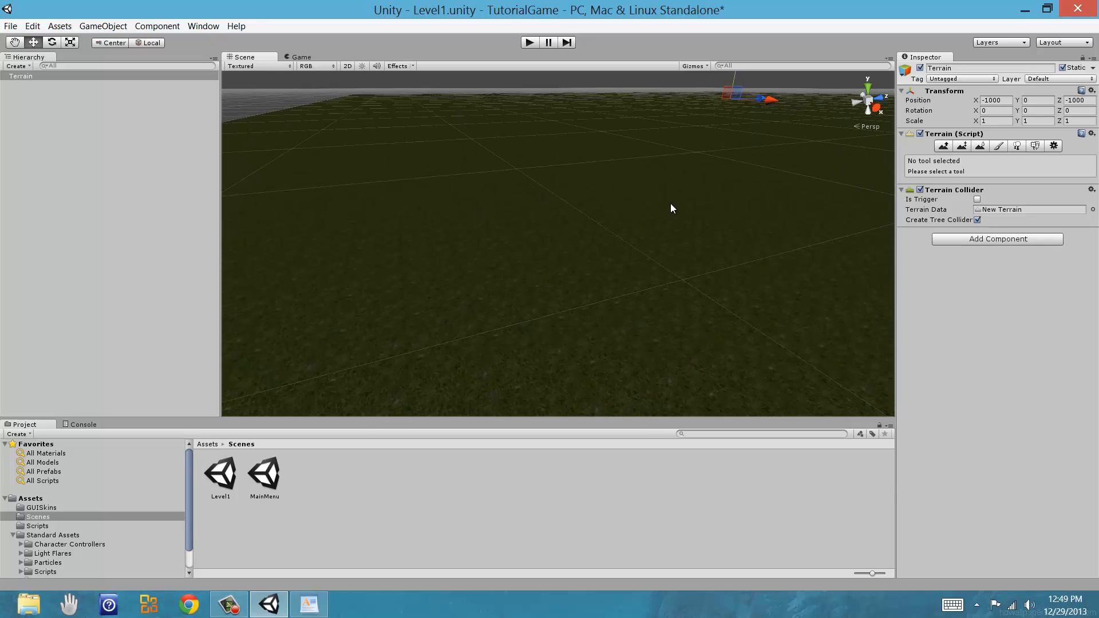
right_click_drag(466, 239, 450, 303)
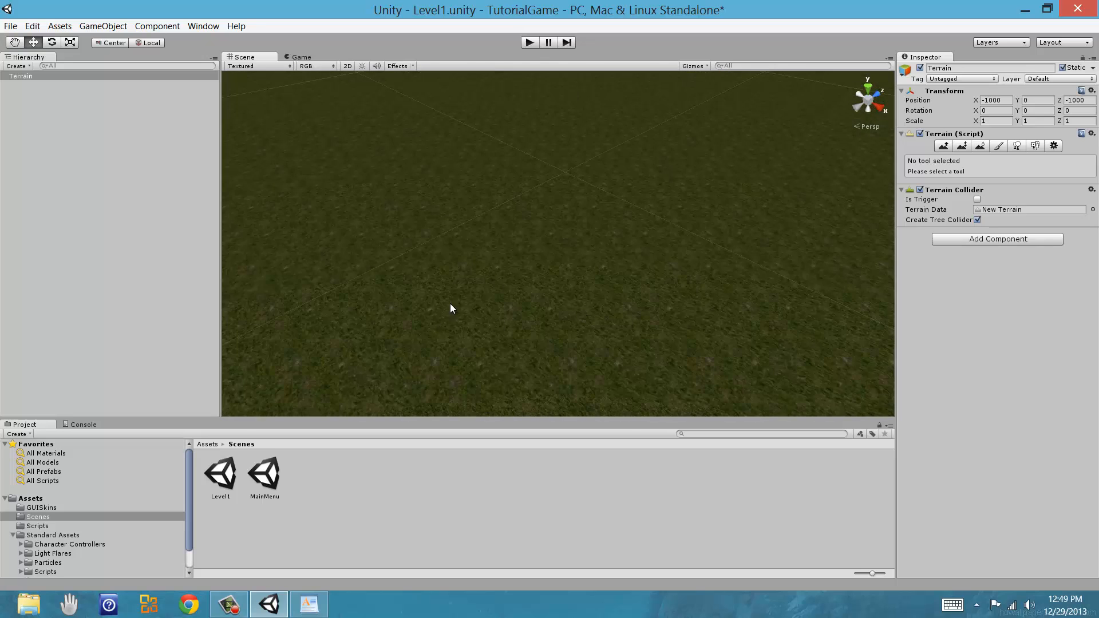
scroll(449, 303, "down", 5)
middle_click_drag(375, 396, 576, 237)
scroll(552, 286, "down", 5)
middle_click_drag(522, 272, 482, 328)
right_click_drag(547, 314, 516, 324)
middle_click_drag(507, 297, 509, 294)
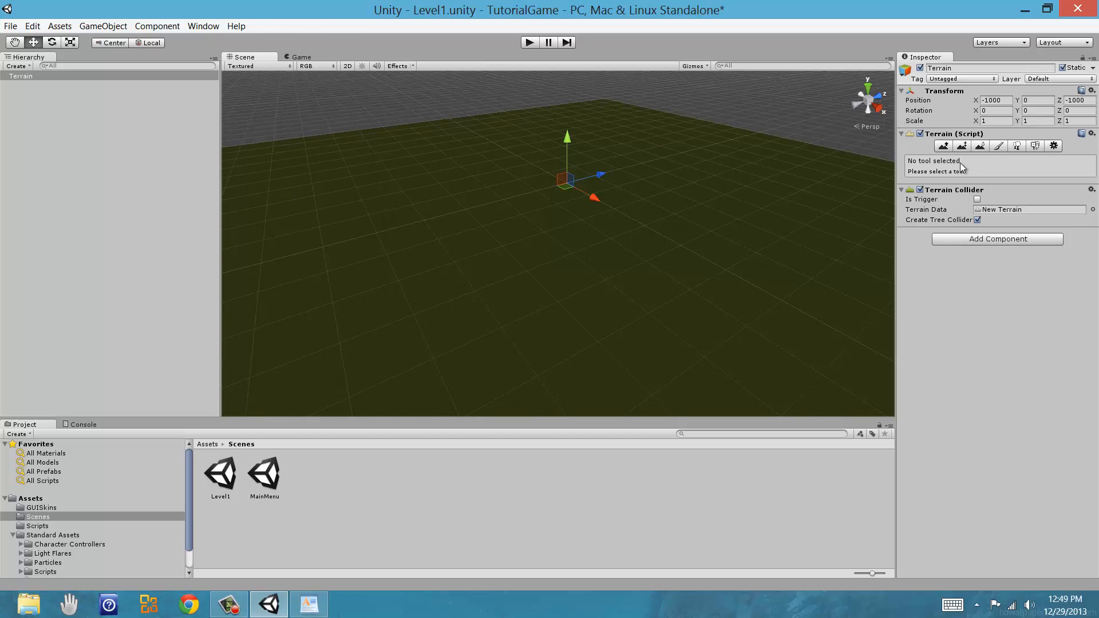
middle_click_drag(374, 299, 389, 283)
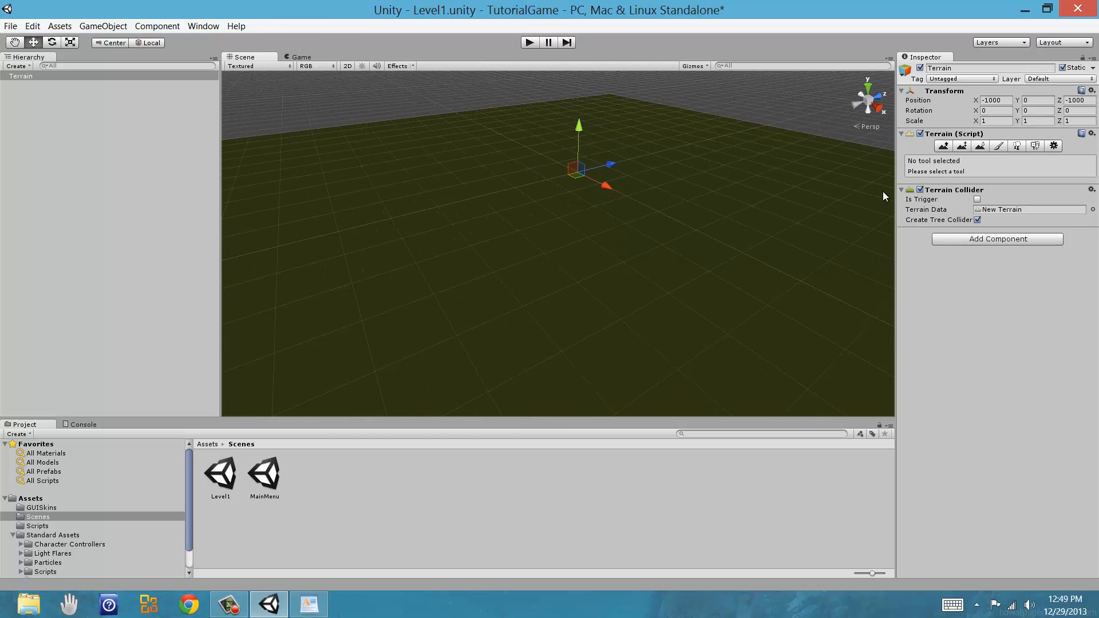
Step: Raise a cluster of small hills with the Raise/Lower Terrain tool, using the soft round brush at size 25 and opacity 50
left_click(943, 146)
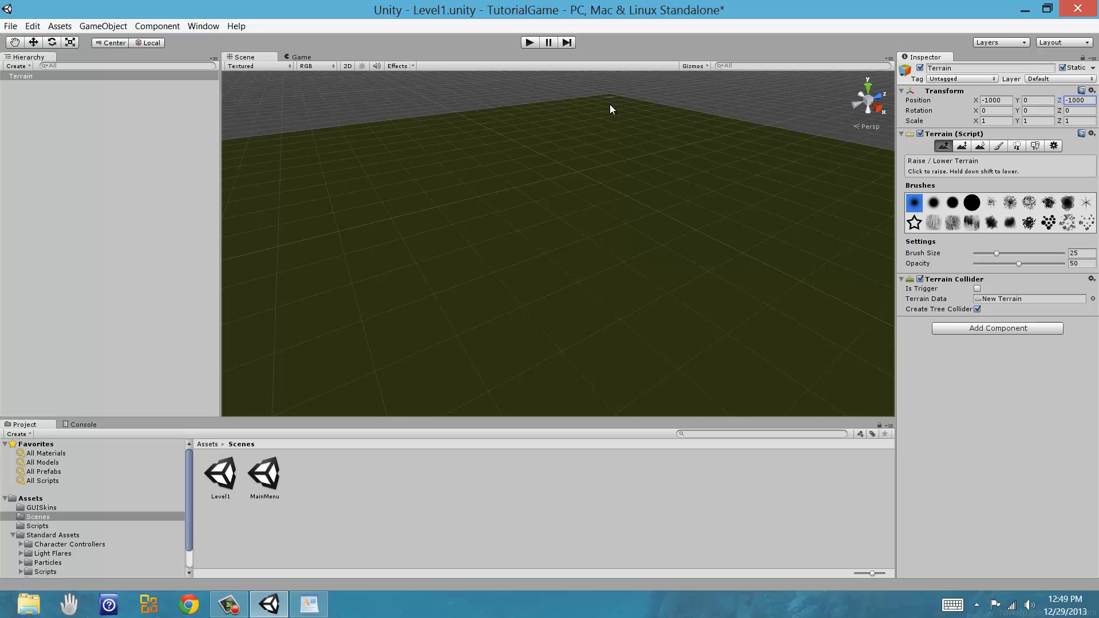
middle_click_drag(566, 355, 578, 277)
right_click_drag(584, 229, 564, 258)
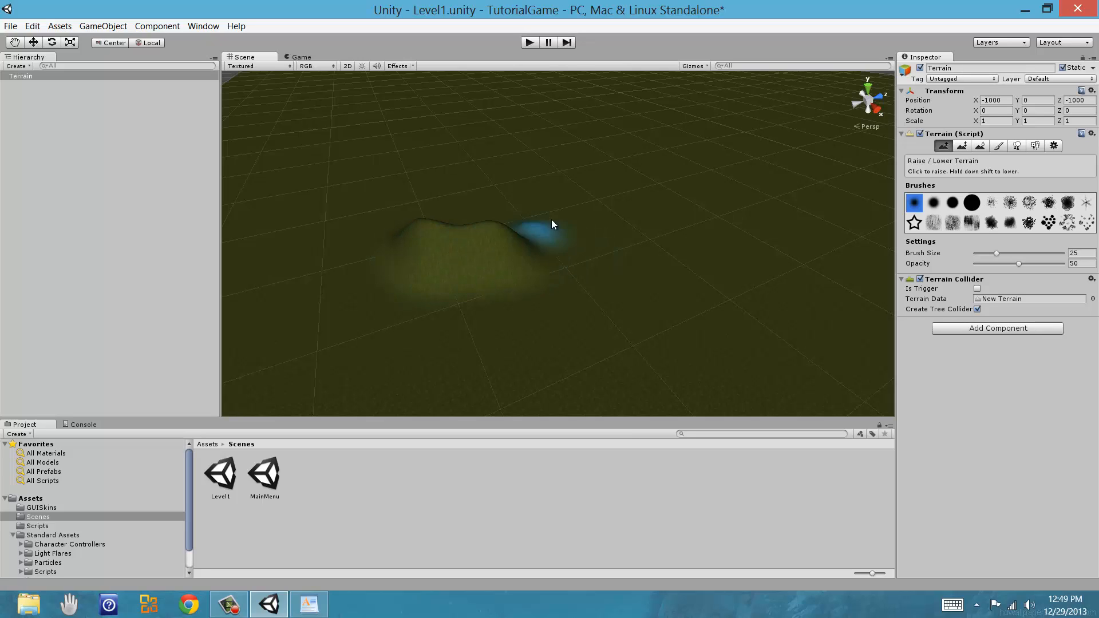
mouse_move(731, 291)
left_mouse_down()
mouse_move(718, 351)
mouse_move(647, 259)
mouse_move(438, 317)
mouse_move(359, 376)
mouse_move(610, 289)
mouse_move(770, 290)
left_mouse_up()
right_click_drag(818, 298, 601, 283)
mouse_move(573, 280)
left_mouse_down()
mouse_move(578, 328)
mouse_move(570, 280)
mouse_move(659, 258)
left_mouse_up()
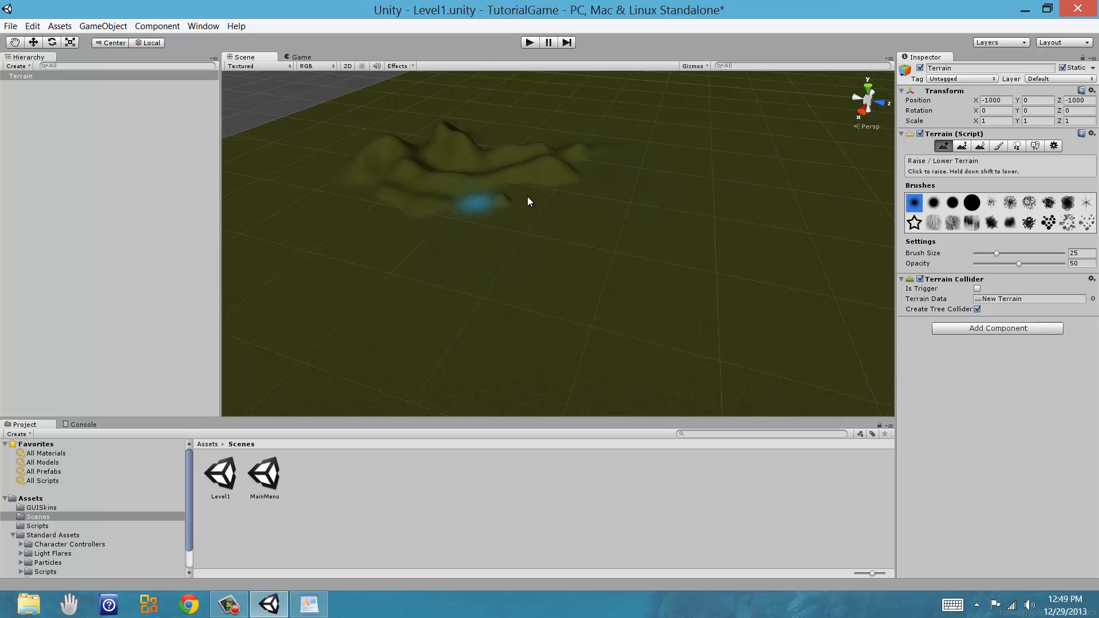
middle_click_drag(547, 190, 543, 240)
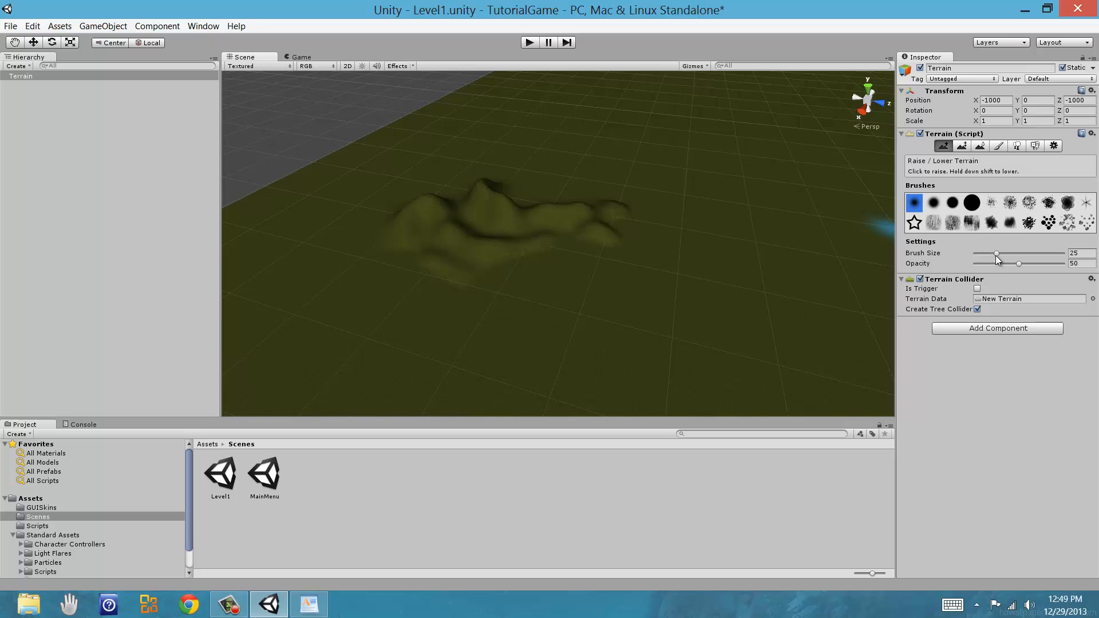
Step: Set the brush size to 100 and raise broad hills beside the small ones, then raise a steep peak at opacity 100
left_click_drag(1006, 253, 990, 261)
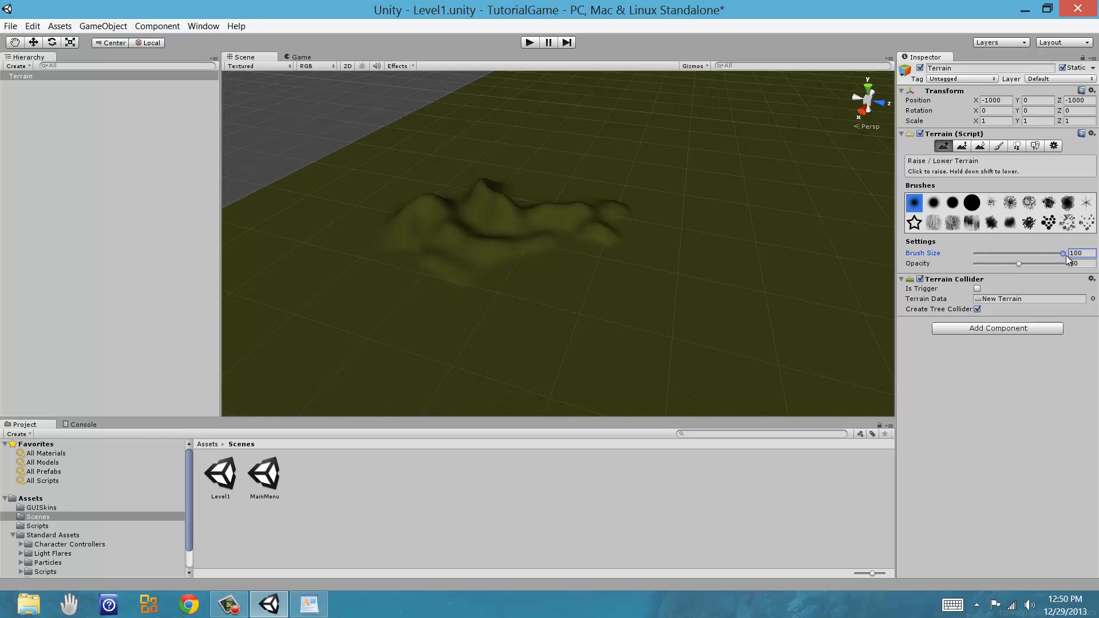
left_click(719, 265)
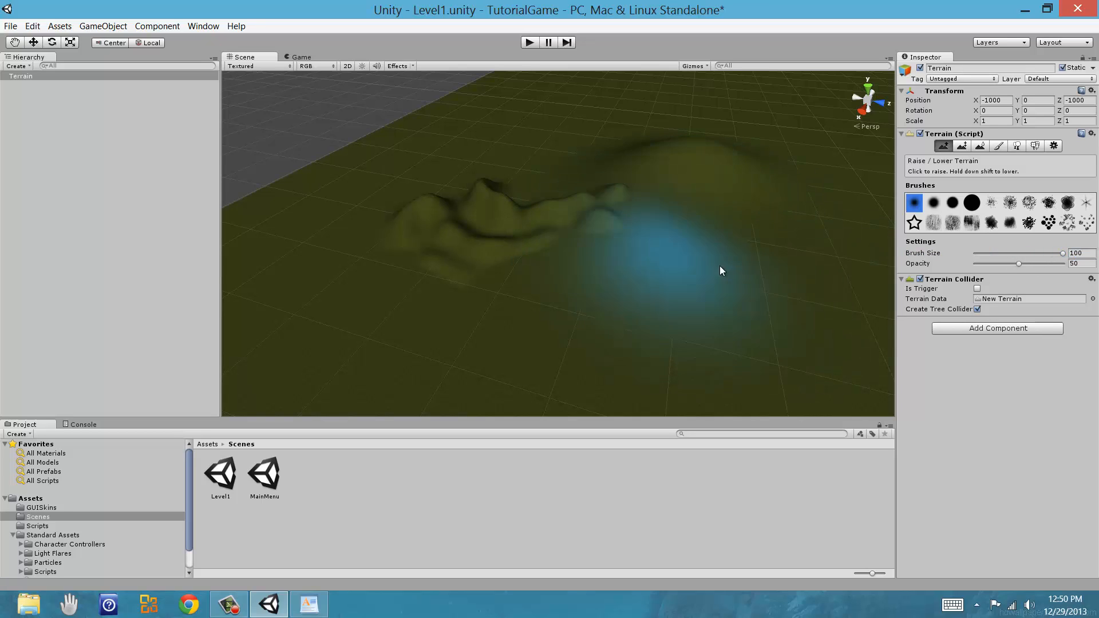
left_click(1021, 264)
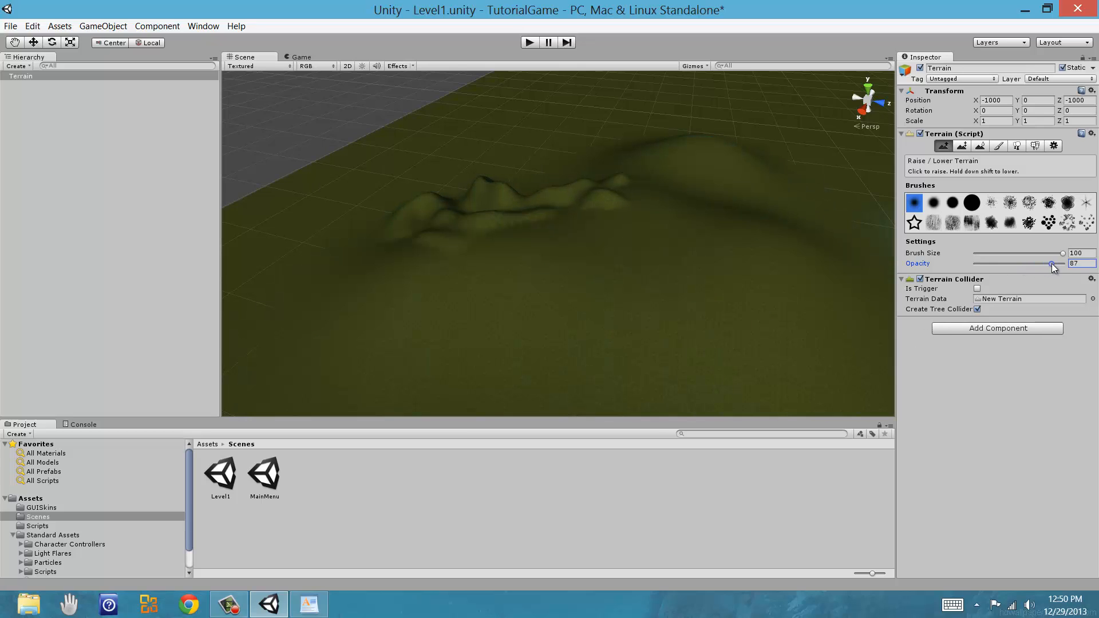
middle_click_drag(743, 221, 517, 269)
mouse_move(761, 228)
left_mouse_down()
mouse_move(661, 191)
mouse_move(511, 198)
mouse_move(572, 287)
mouse_move(577, 229)
left_mouse_up()
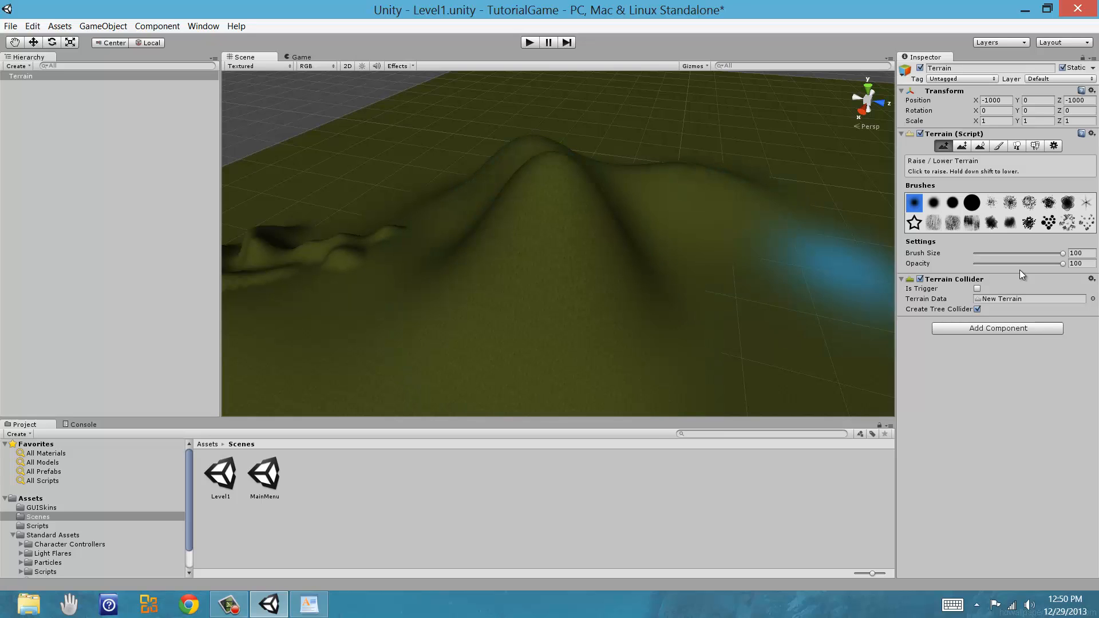
Step: Set the brush opacity to 8 and try its effect around the steep peak
left_click_drag(985, 270, 982, 269)
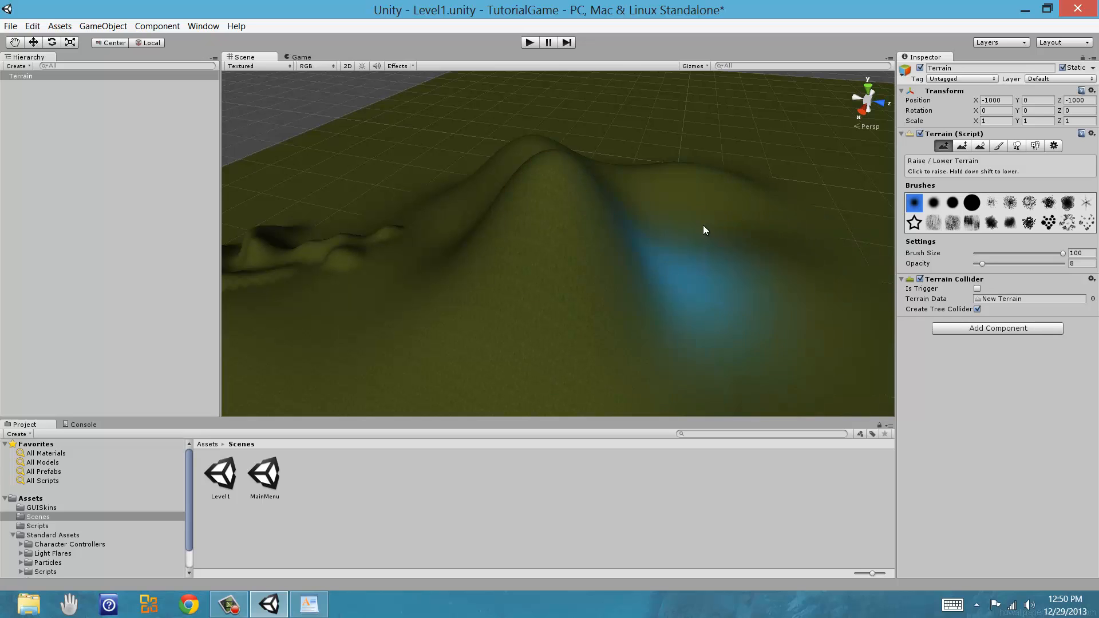
middle_click_drag(518, 192, 581, 201)
scroll(580, 202, "down", 5)
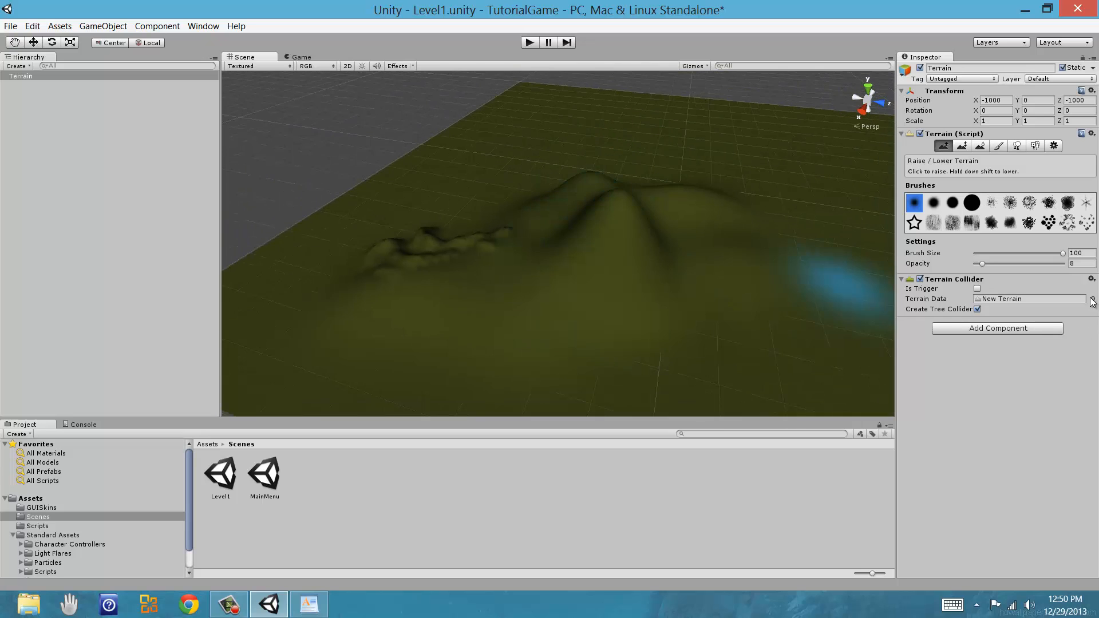
Step: Set the brush opacity to 51 and lower the steep peak with the Raise/Lower Terrain tool
left_click(1020, 264)
mouse_move(695, 236)
left_mouse_down()
mouse_move(570, 231)
mouse_move(475, 198)
mouse_move(442, 260)
mouse_move(655, 239)
mouse_move(571, 221)
left_mouse_up()
mouse_move(679, 215)
left_mouse_down("shift")
mouse_move(640, 307)
mouse_move(754, 249)
left_mouse_up("shift")
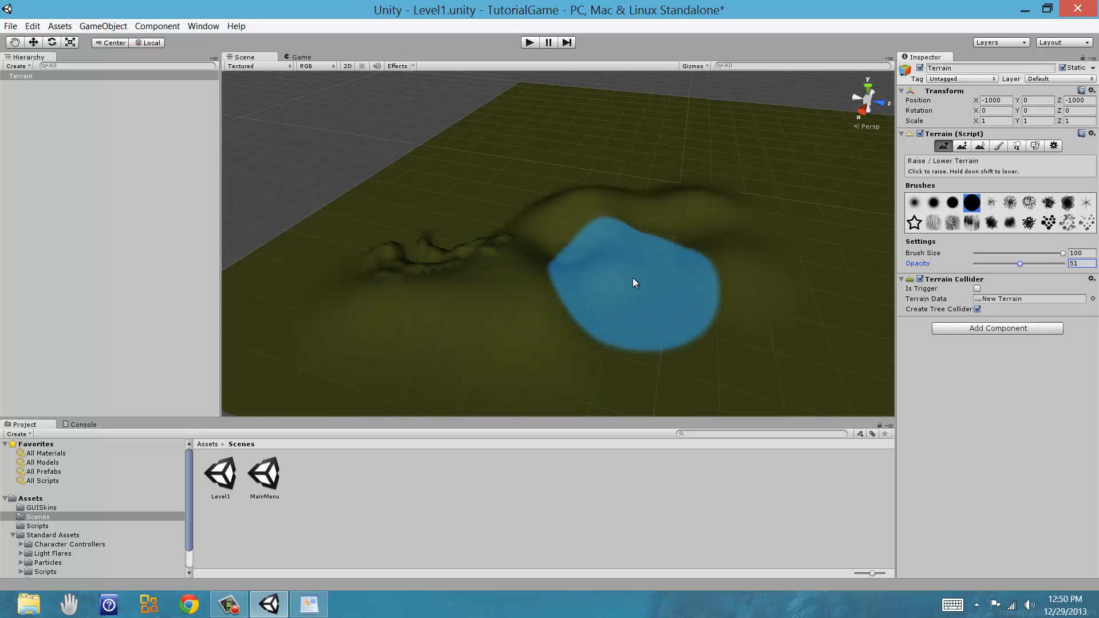
Step: Raise rugged plateaus with the solid round brush, then set the opacity to 100 and lower all the raised ground to flat
mouse_move(632, 278)
left_mouse_down()
mouse_move(539, 232)
mouse_move(444, 224)
mouse_move(632, 182)
mouse_move(625, 201)
mouse_move(736, 226)
mouse_move(631, 256)
mouse_move(616, 202)
mouse_move(593, 215)
mouse_move(580, 247)
mouse_move(520, 265)
mouse_move(760, 240)
mouse_move(655, 156)
mouse_move(771, 245)
mouse_move(734, 239)
mouse_move(664, 183)
mouse_move(633, 271)
mouse_move(526, 304)
left_mouse_up()
left_click_drag(1023, 262, 1070, 263)
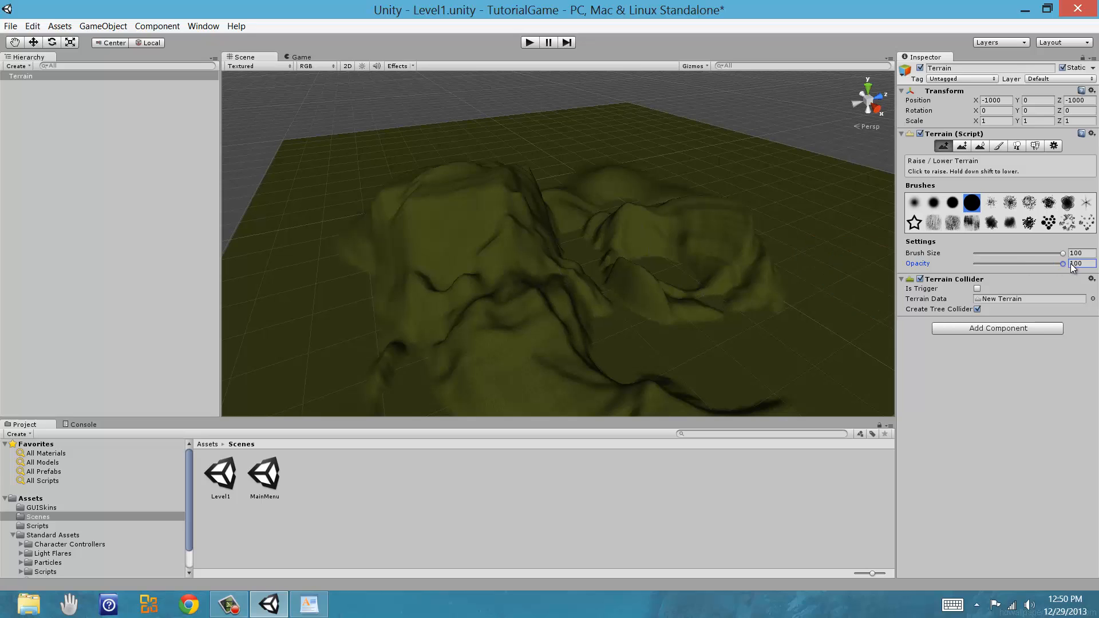
mouse_move(534, 275)
left_mouse_down("shift")
mouse_move(417, 238)
mouse_move(395, 246)
mouse_move(655, 164)
mouse_move(727, 315)
mouse_move(717, 345)
mouse_move(654, 201)
mouse_move(376, 380)
mouse_move(723, 427)
left_mouse_up("shift")
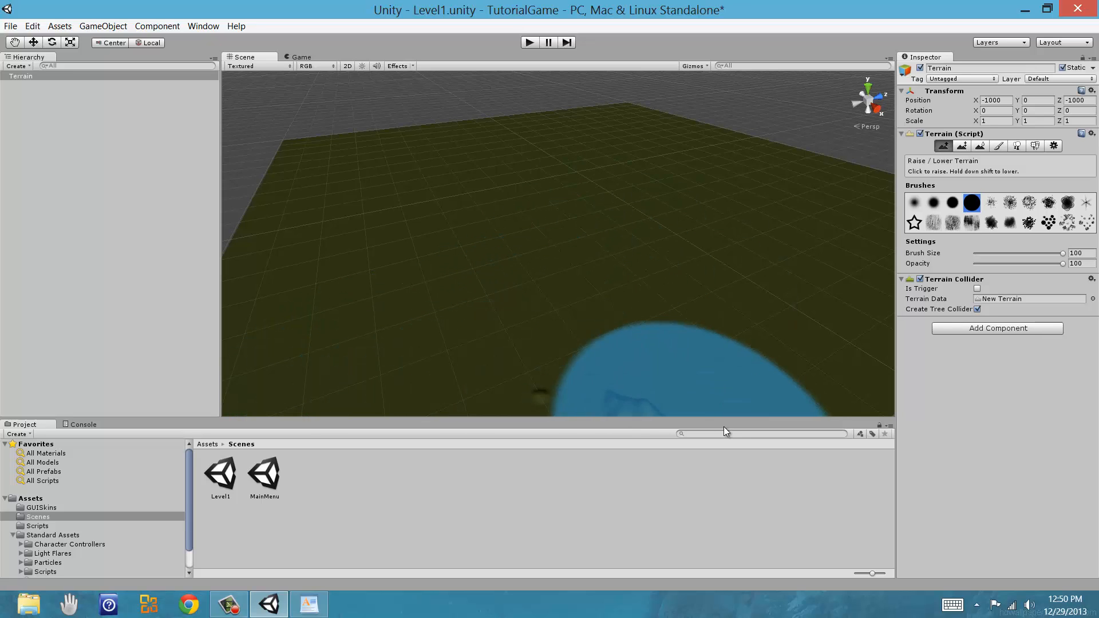
Step: Set the terrain brush to opacity 36 and size 55, and choose the first speckled brush shape
right_click_drag(687, 257, 620, 306)
mouse_move(813, 281)
right_mouse_down()
mouse_move(760, 208)
mouse_move(547, 191)
right_mouse_up()
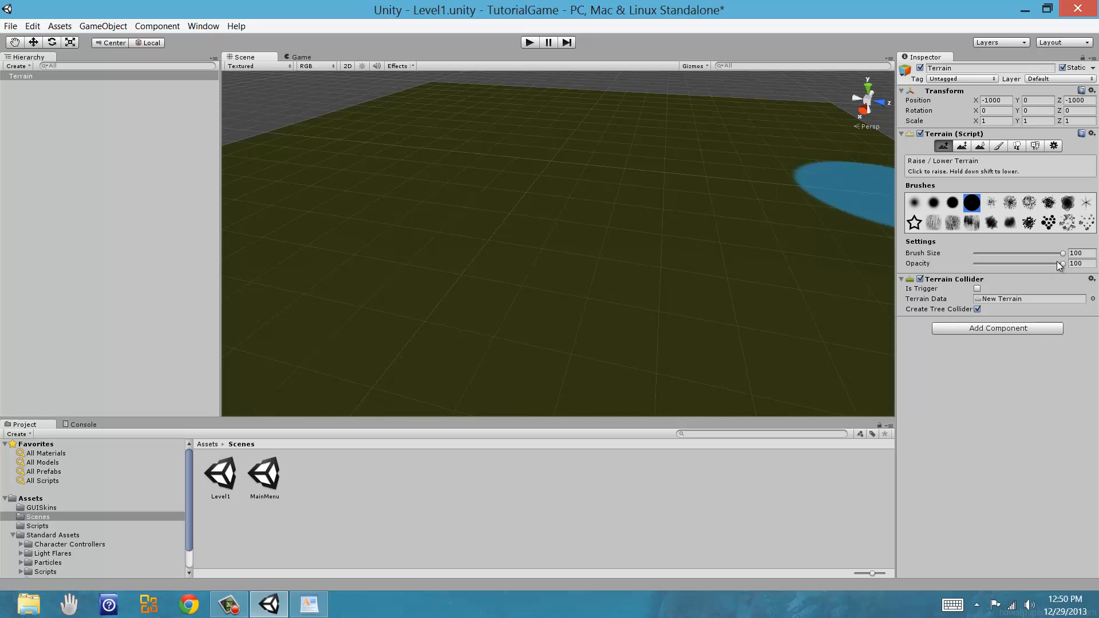
left_click_drag(1044, 265, 1010, 269)
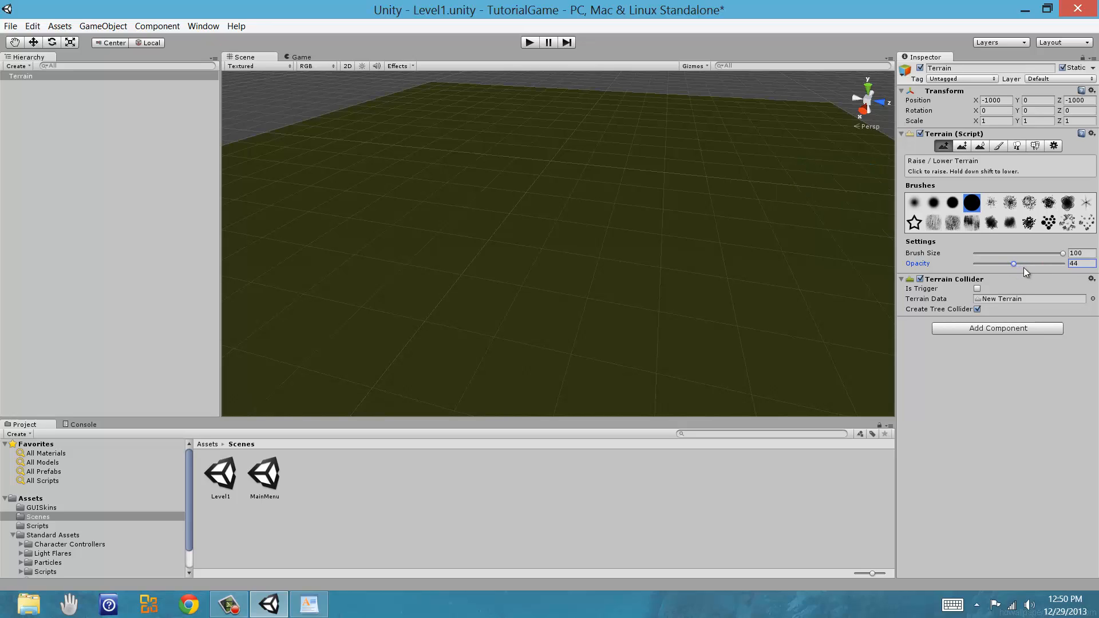
left_click_drag(1004, 269, 1023, 255)
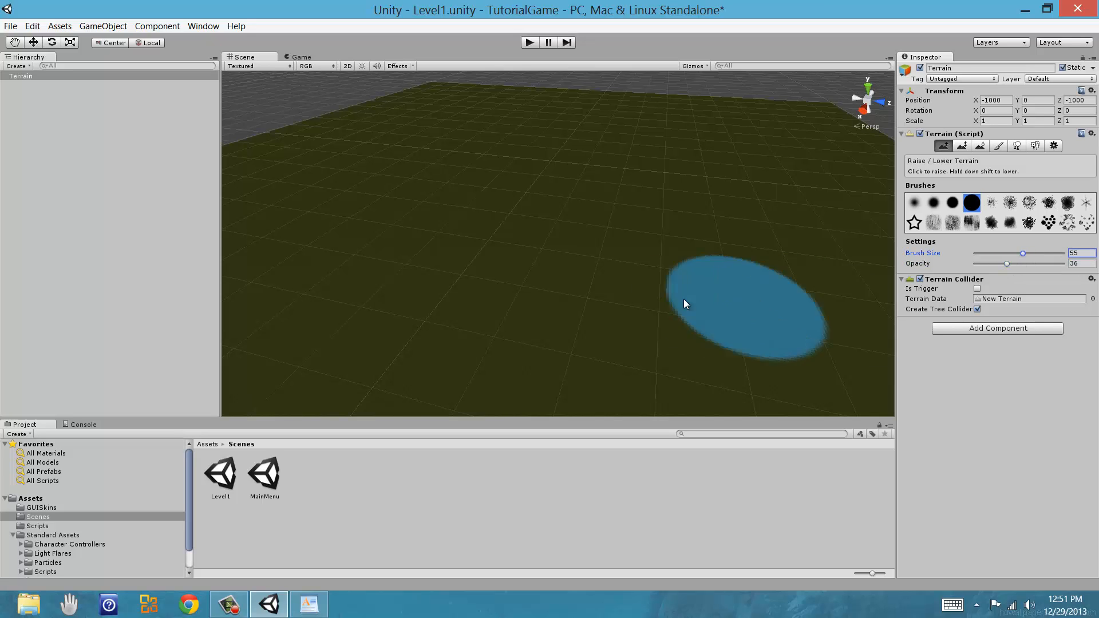
mouse_move(613, 290)
middle_mouse_down()
mouse_move(680, 291)
mouse_move(609, 268)
middle_mouse_up()
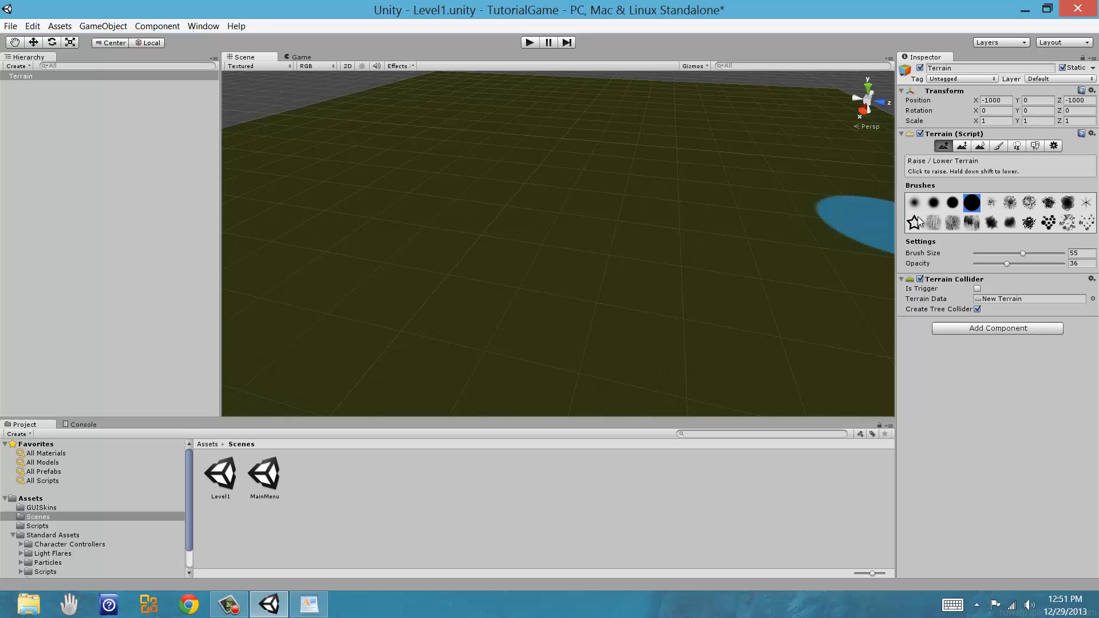
left_click(992, 205)
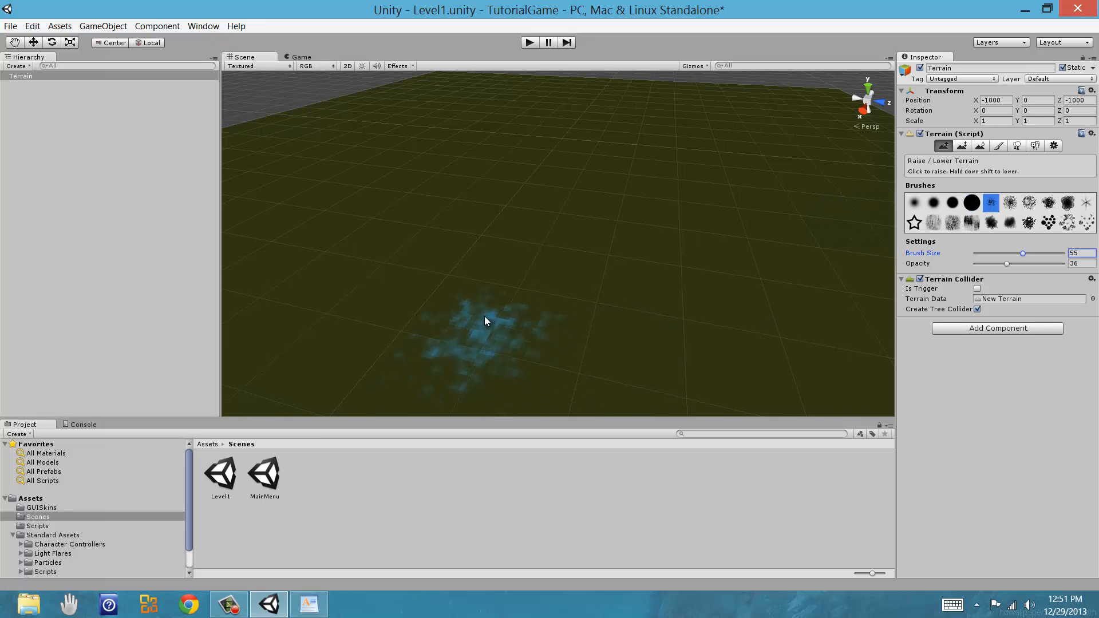
Step: Raise rough, rocky ground on the flat terrain with the speckled brush at size 55 and opacity 36
left_click_drag(616, 286, 558, 289)
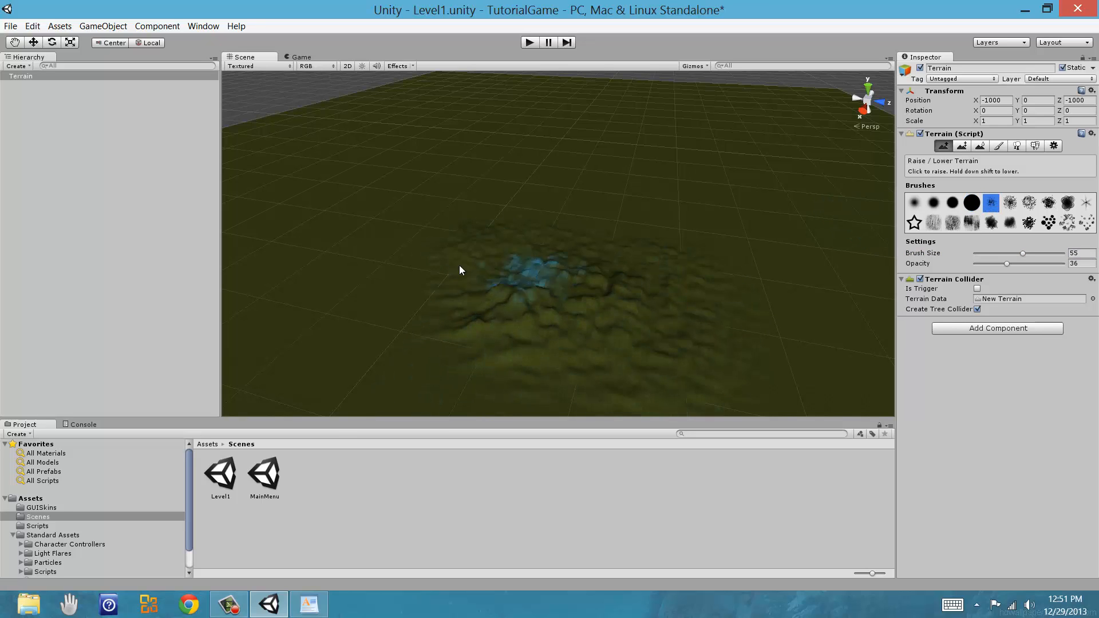
mouse_move(459, 265)
left_mouse_down()
mouse_move(435, 260)
mouse_move(475, 239)
left_mouse_up()
mouse_move(557, 307)
middle_mouse_down()
mouse_move(566, 326)
mouse_move(600, 289)
mouse_move(572, 308)
middle_mouse_up()
Step: Set the brush size to 74 and opacity to 71, and raise jagged mountains over and beside the rough ground
left_click(1039, 254)
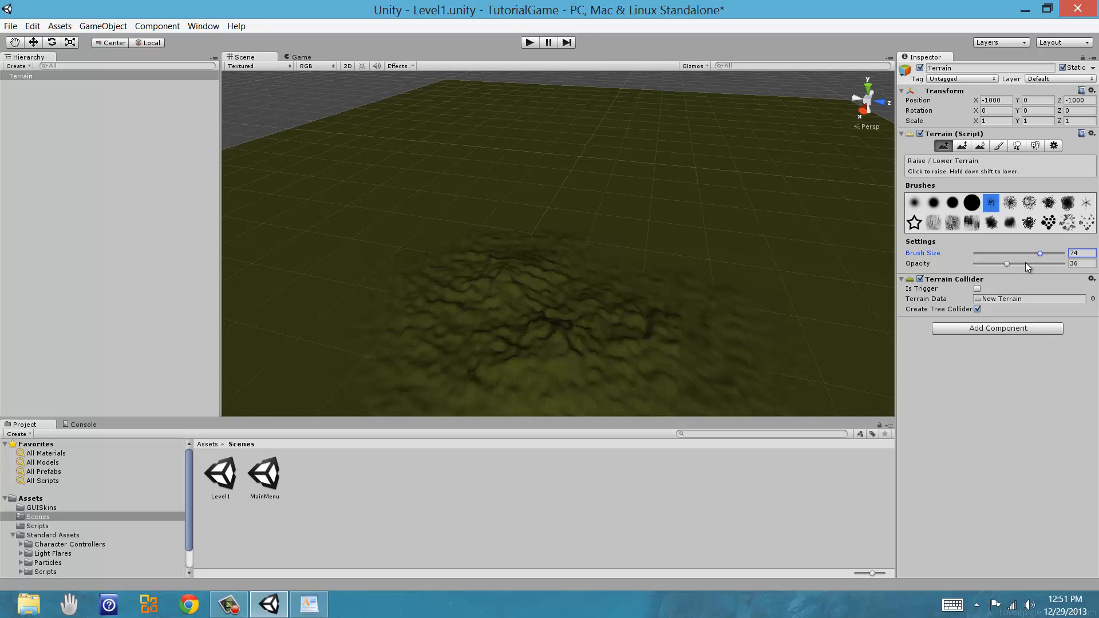
left_click(1037, 264)
mouse_move(568, 303)
left_mouse_down()
mouse_move(578, 300)
mouse_move(511, 324)
mouse_move(580, 345)
mouse_move(650, 269)
mouse_move(569, 266)
mouse_move(444, 313)
mouse_move(403, 283)
left_mouse_up()
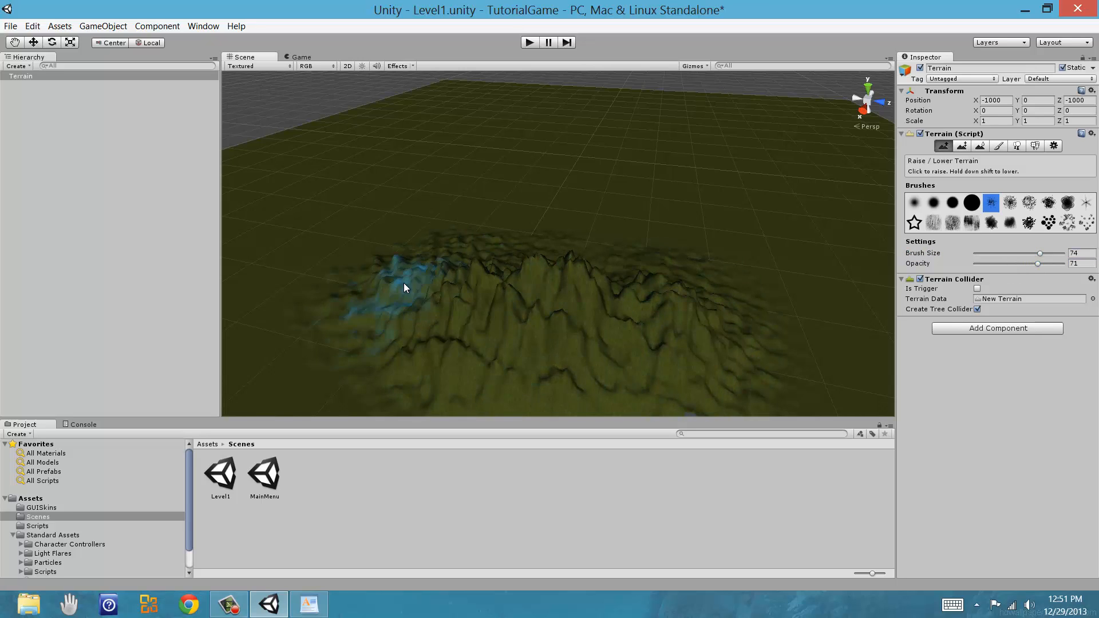
middle_click_drag(543, 341, 486, 275)
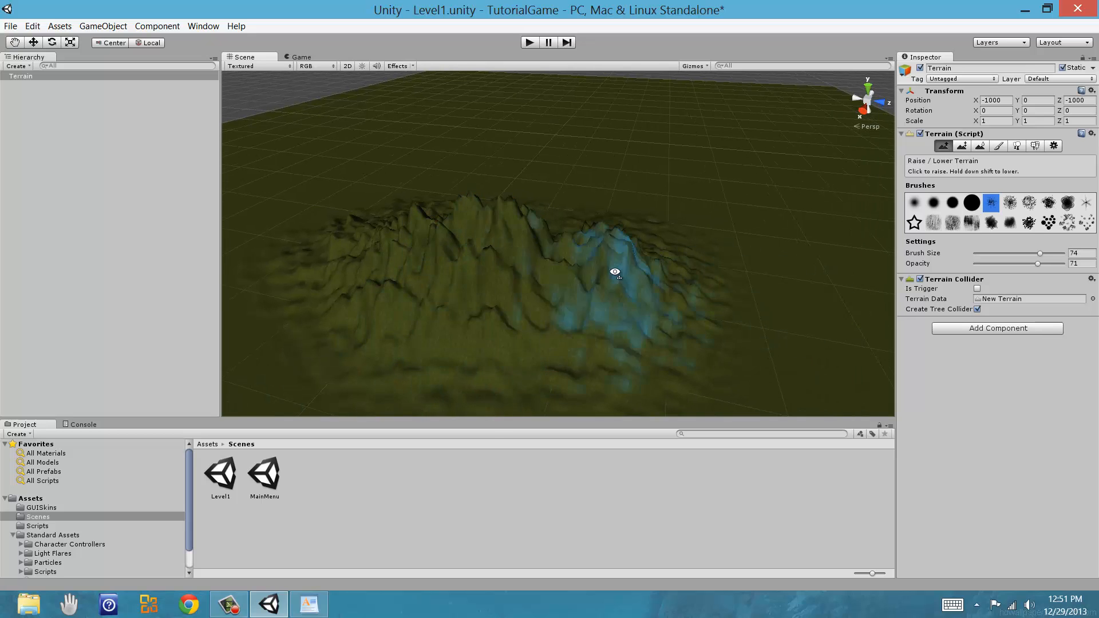
right_click_drag(613, 270, 598, 279)
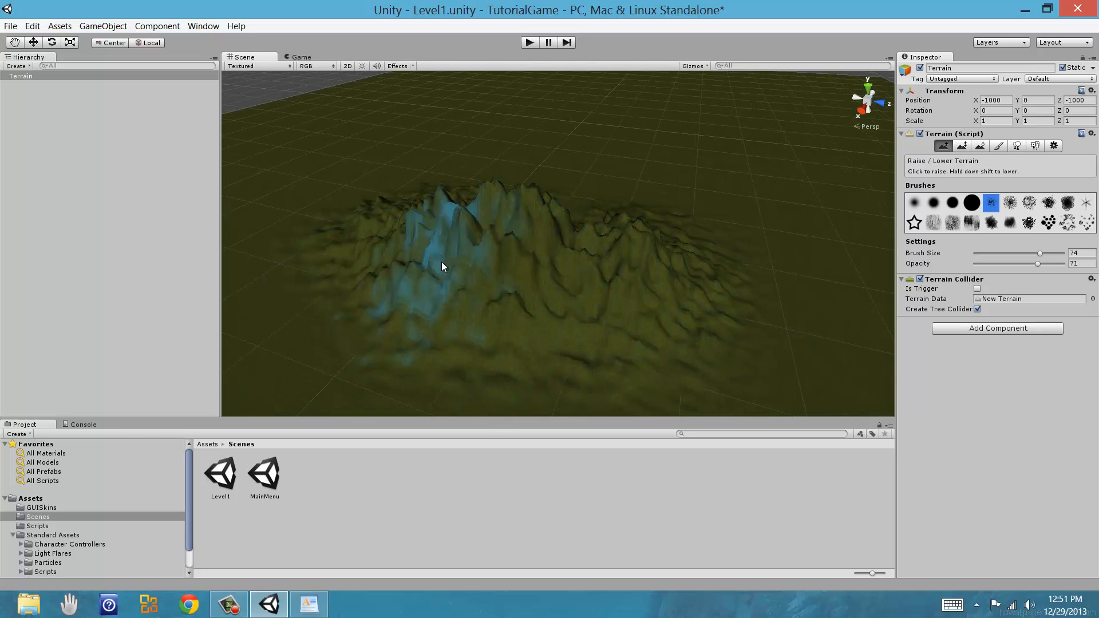
mouse_move(732, 219)
left_mouse_down()
mouse_move(600, 232)
mouse_move(685, 191)
mouse_move(720, 286)
mouse_move(744, 280)
left_mouse_up()
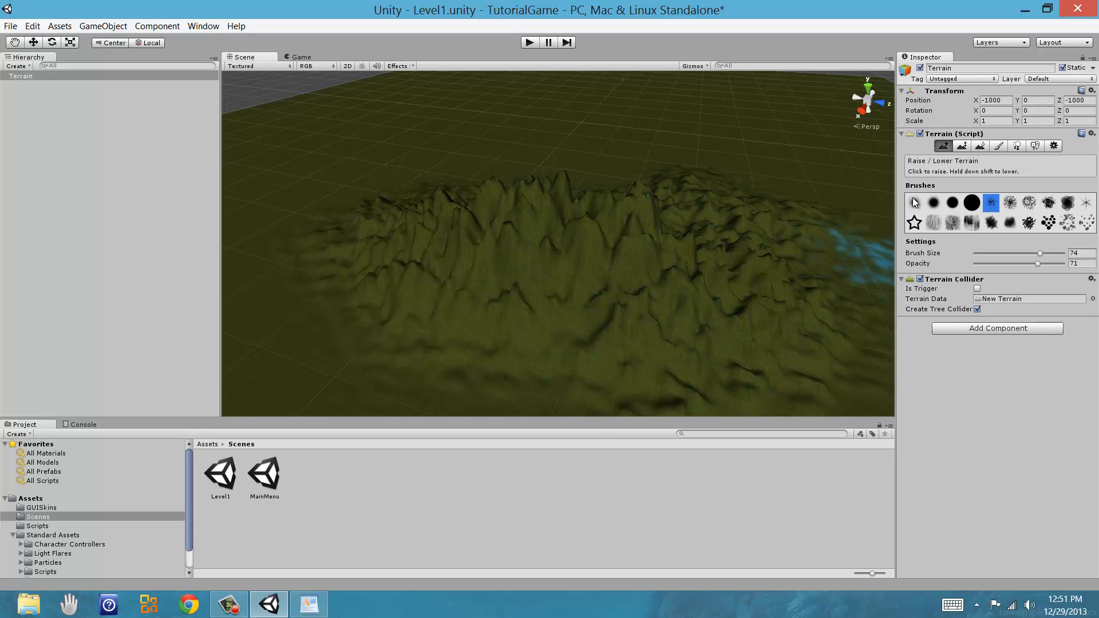
Step: Choose the solid round brush, set the opacity to 100, and lower the jagged mountains to flat ground
left_click(972, 204)
left_click(1038, 264)
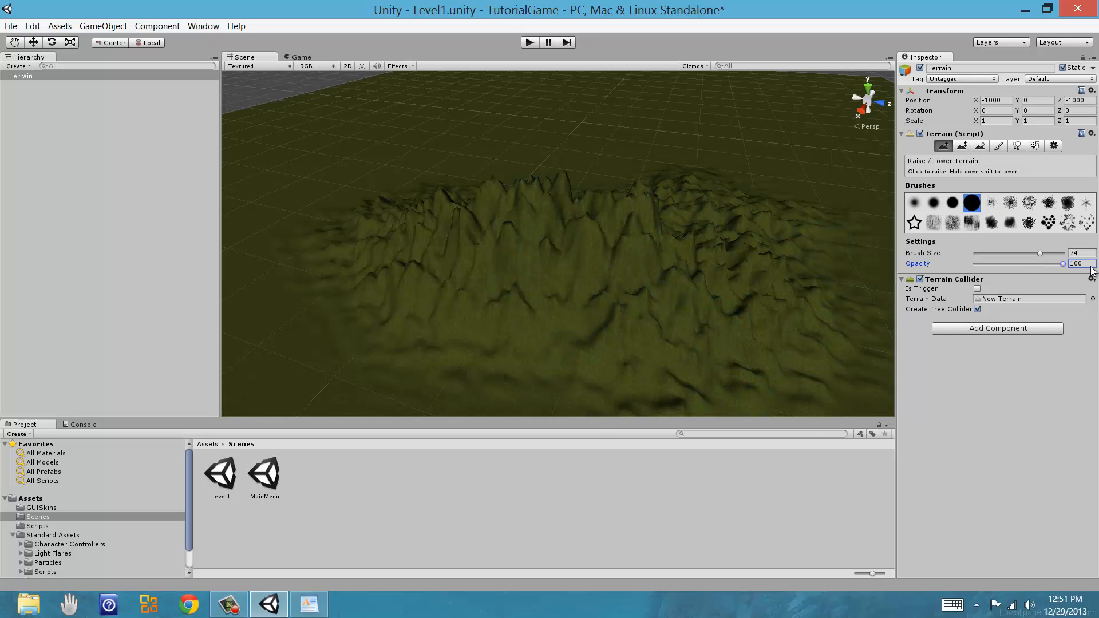
mouse_move(785, 280)
left_mouse_down("shift")
mouse_move(748, 286)
mouse_move(728, 241)
mouse_move(750, 265)
mouse_move(424, 227)
mouse_move(503, 282)
mouse_move(588, 315)
left_mouse_up("shift")
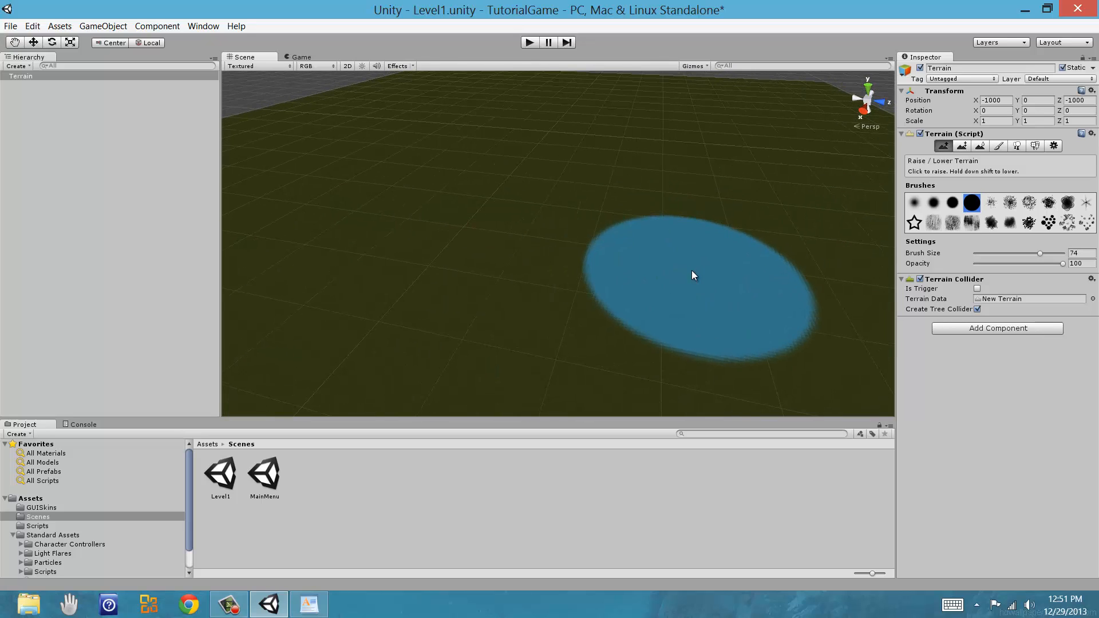
Step: Raise star-shaped walls with the star brush, then lower them to flat ground with the solid round brush
left_click(914, 223)
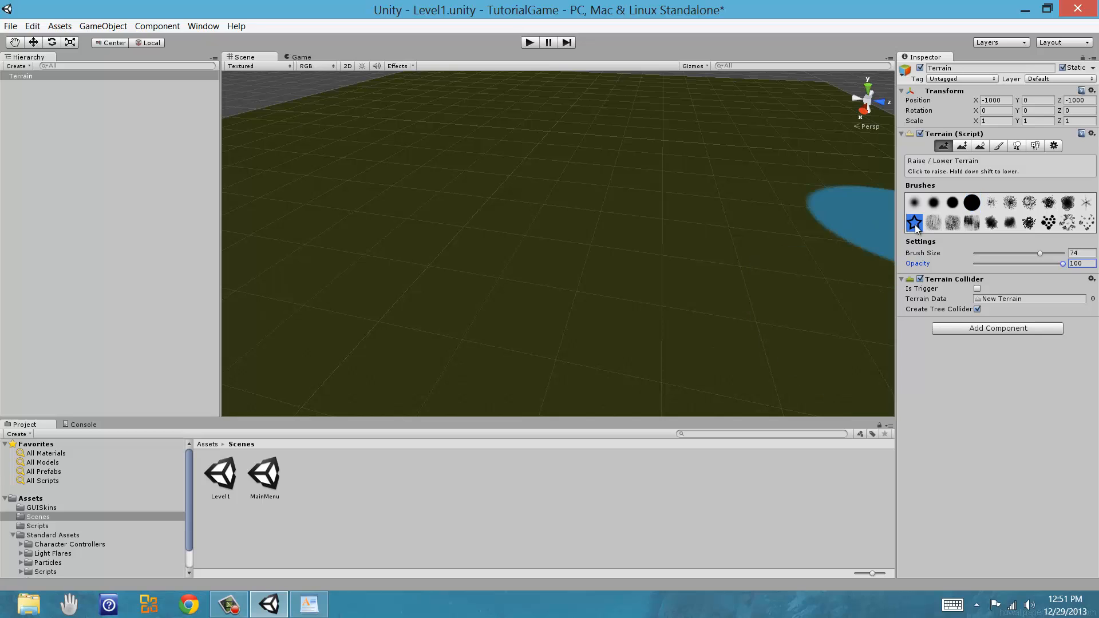
mouse_move(508, 280)
left_mouse_down()
mouse_move(620, 285)
mouse_move(517, 385)
mouse_move(468, 367)
mouse_move(555, 414)
mouse_move(442, 305)
mouse_move(467, 257)
mouse_move(451, 319)
mouse_move(475, 241)
left_mouse_up()
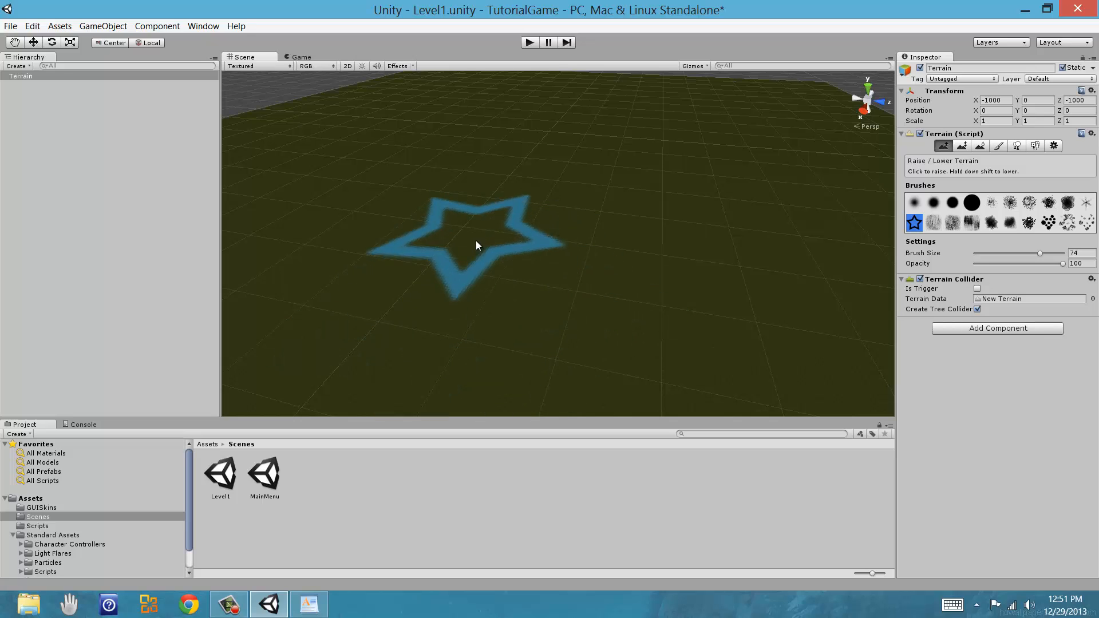
left_click(562, 267)
left_click_drag(562, 267, 562, 268)
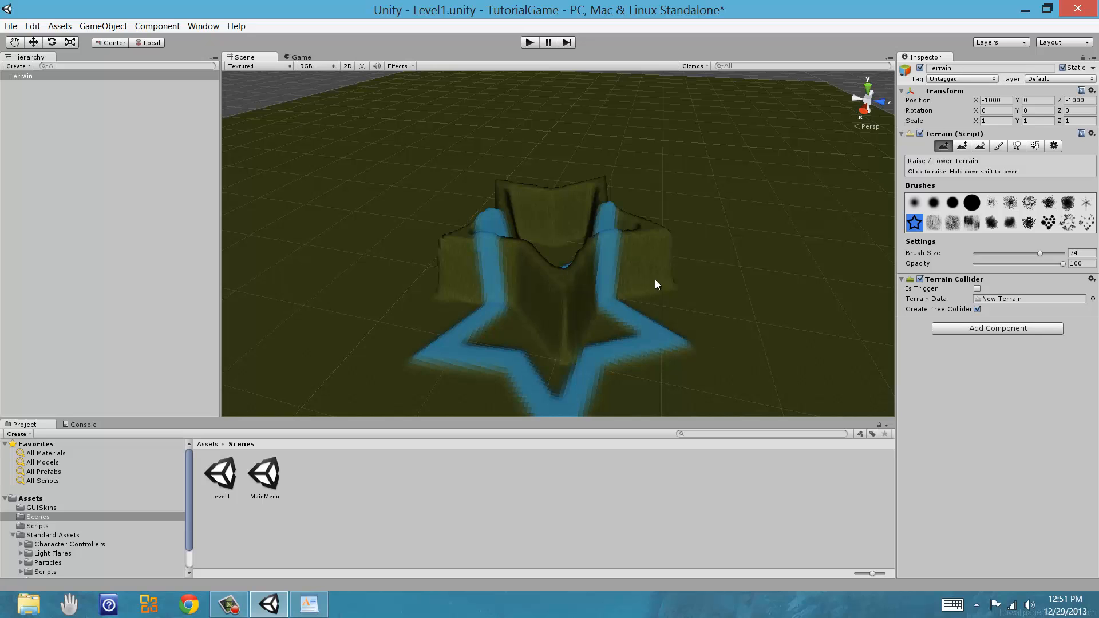
mouse_move(655, 279)
left_mouse_down("alt")
mouse_move(756, 216)
mouse_move(589, 274)
mouse_move(731, 262)
mouse_move(534, 295)
mouse_move(750, 235)
mouse_move(683, 330)
mouse_move(633, 305)
mouse_move(655, 228)
mouse_move(736, 191)
mouse_move(655, 205)
mouse_move(650, 196)
mouse_move(687, 220)
mouse_move(674, 255)
left_mouse_up("alt")
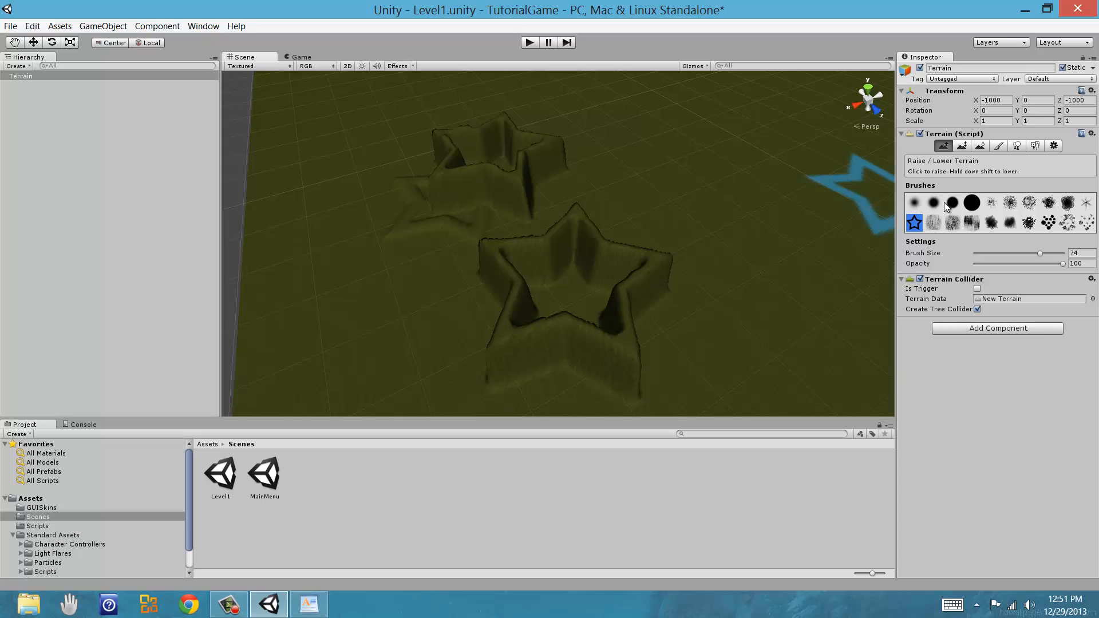
left_click(971, 203)
mouse_move(525, 279)
left_mouse_down("shift")
mouse_move(595, 305)
mouse_move(591, 125)
mouse_move(508, 169)
mouse_move(545, 160)
left_mouse_up("shift")
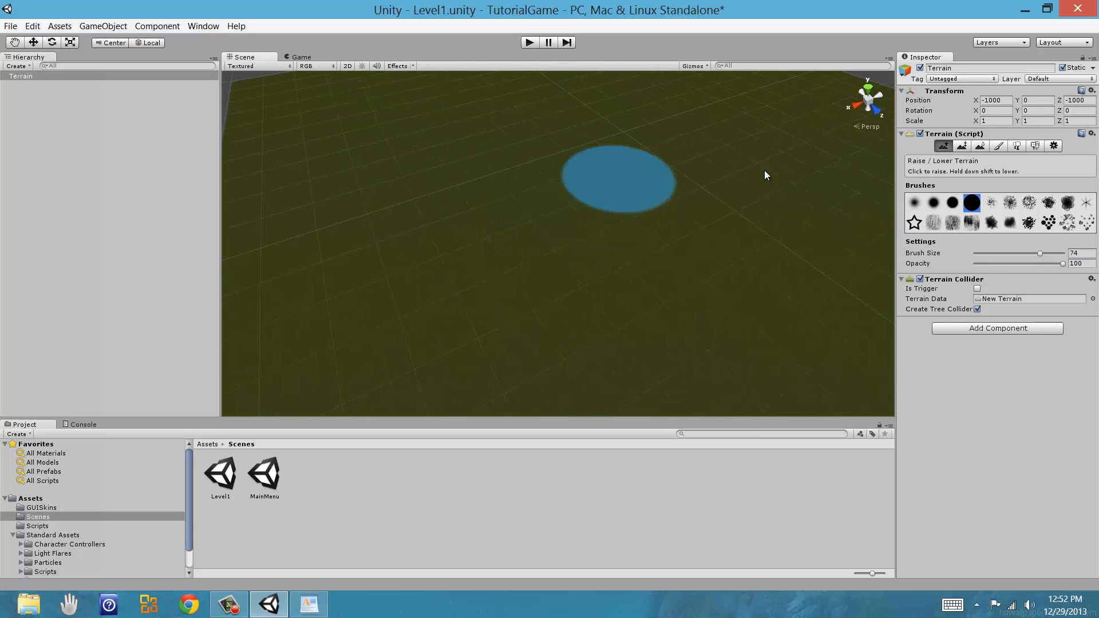
Step: Paint a flat-topped plateau using the Paint Height tool with the first soft round brush and a height of 120
left_click(915, 203)
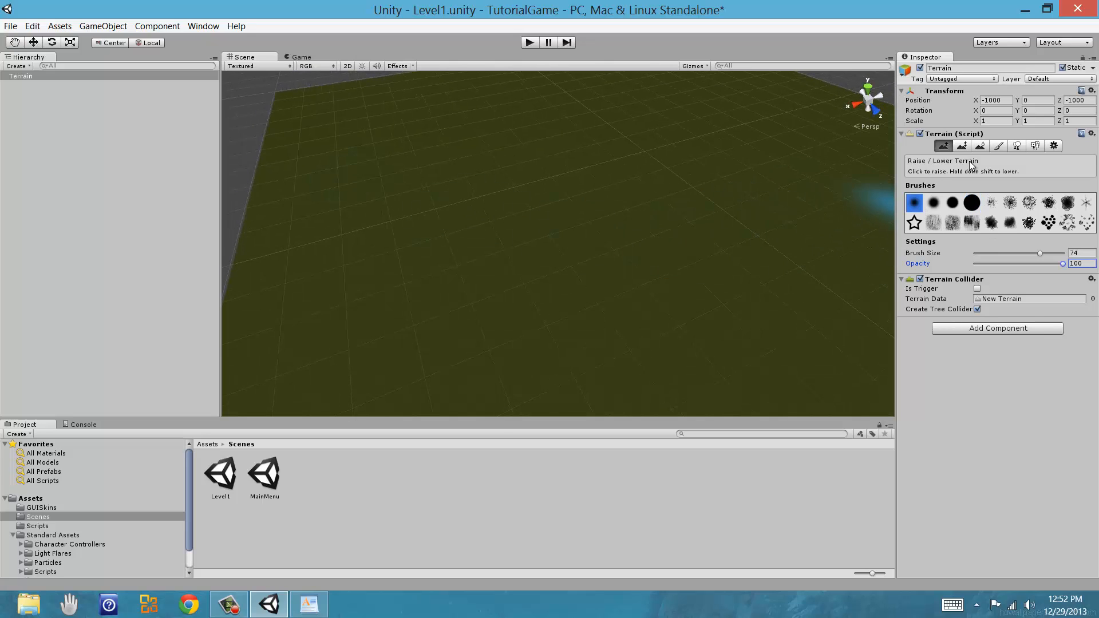
left_click(962, 146)
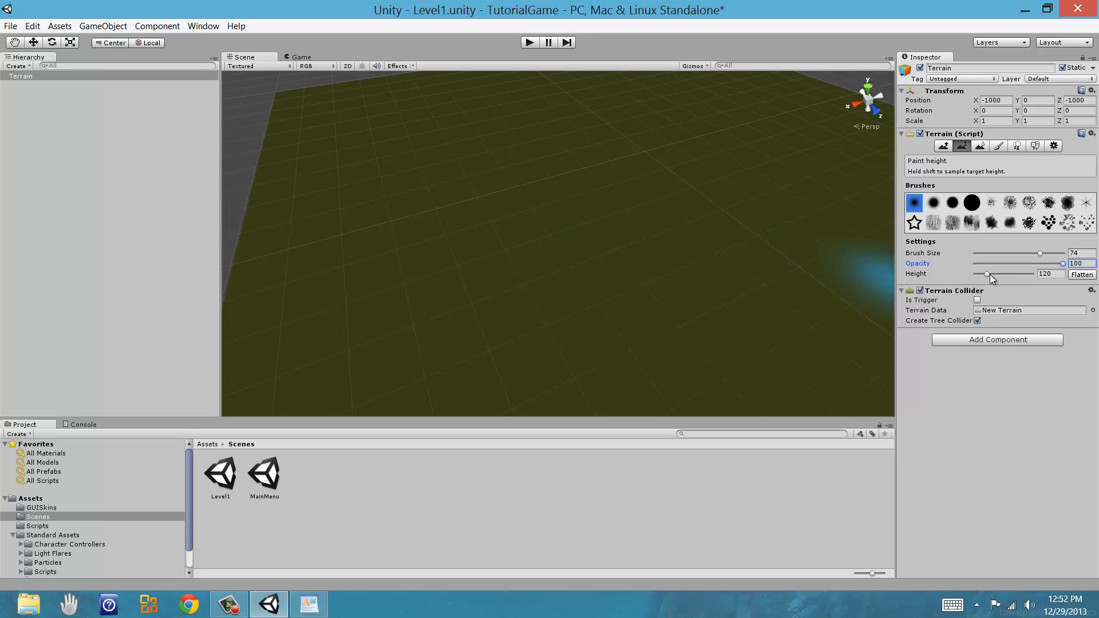
mouse_move(988, 274)
left_mouse_down()
mouse_move(1006, 276)
mouse_move(989, 275)
left_mouse_up()
mouse_move(555, 232)
left_mouse_down()
mouse_move(553, 209)
mouse_move(572, 276)
mouse_move(609, 257)
mouse_move(523, 327)
mouse_move(642, 325)
mouse_move(710, 342)
mouse_move(697, 256)
mouse_move(660, 222)
mouse_move(677, 287)
left_mouse_up()
mouse_move(677, 287)
middle_mouse_down()
mouse_move(662, 252)
mouse_move(676, 254)
middle_mouse_up()
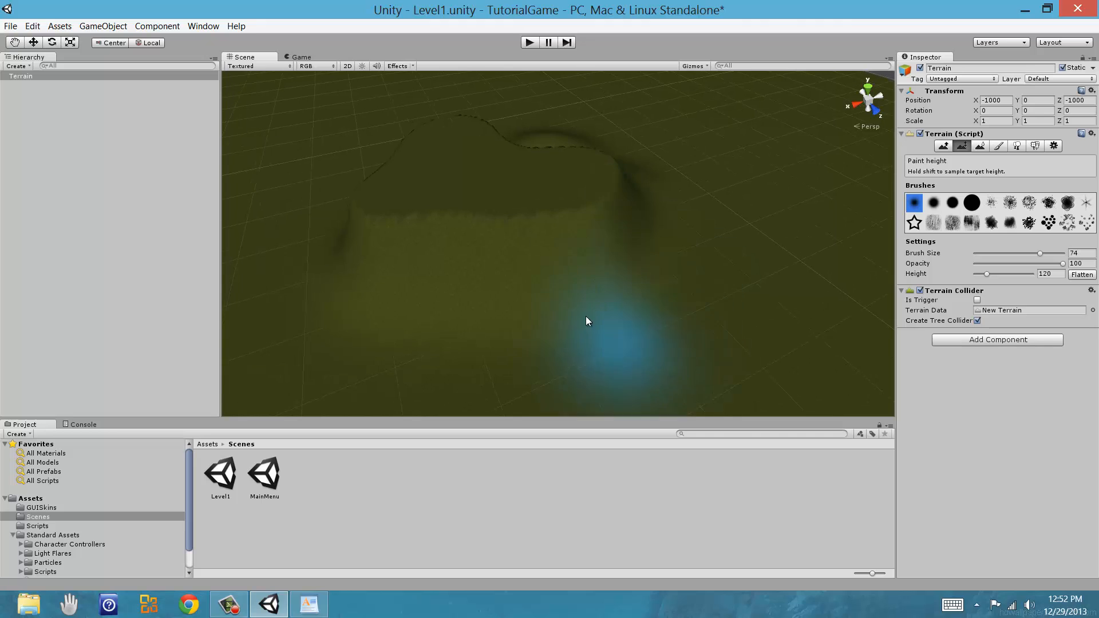
Step: Extend the plateau sideways toward the terrain's edge with the Paint Height tool at height 120
right_click_drag(629, 349, 647, 325)
mouse_move(647, 325)
middle_mouse_down()
mouse_move(713, 268)
mouse_move(647, 260)
middle_mouse_up()
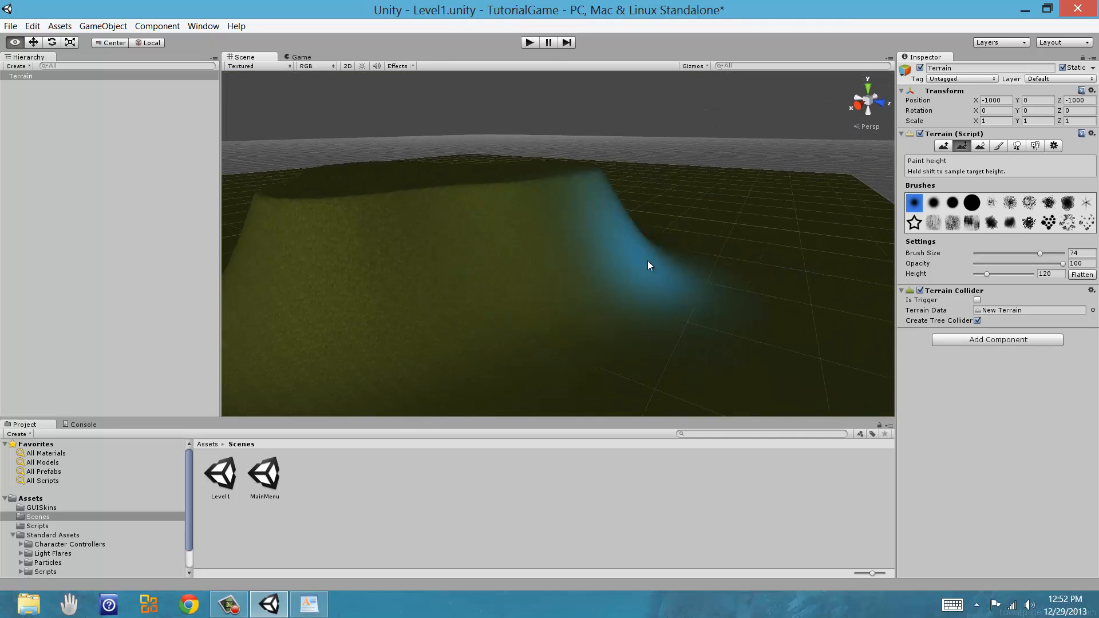
middle_click_drag(716, 240, 710, 294)
right_click_drag(658, 250, 591, 275)
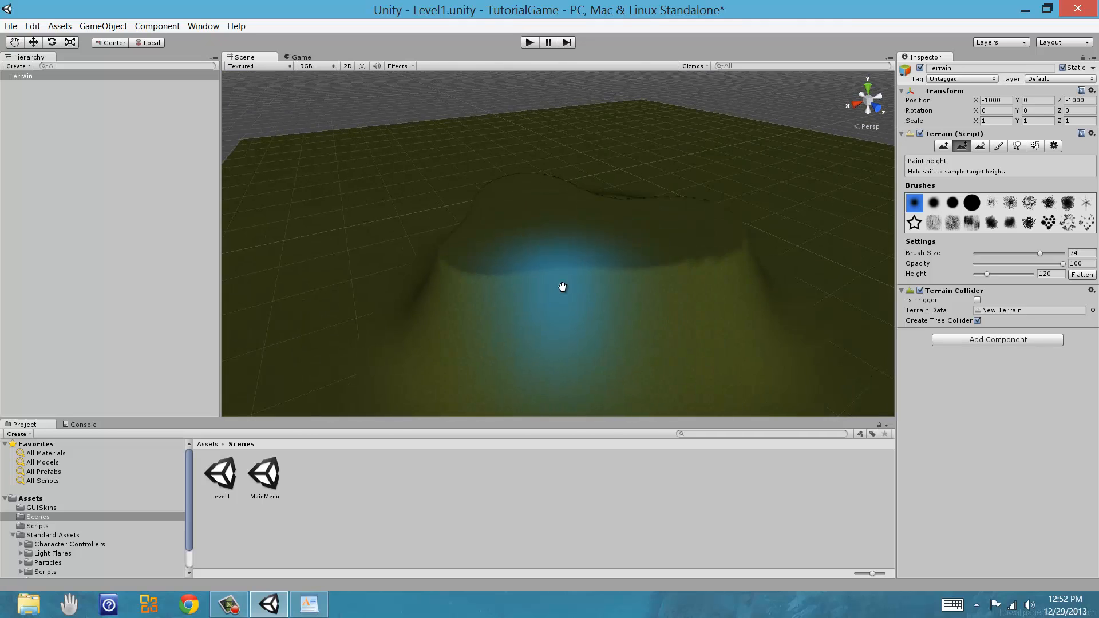
middle_click_drag(527, 281, 603, 221)
right_click_drag(635, 222, 542, 236)
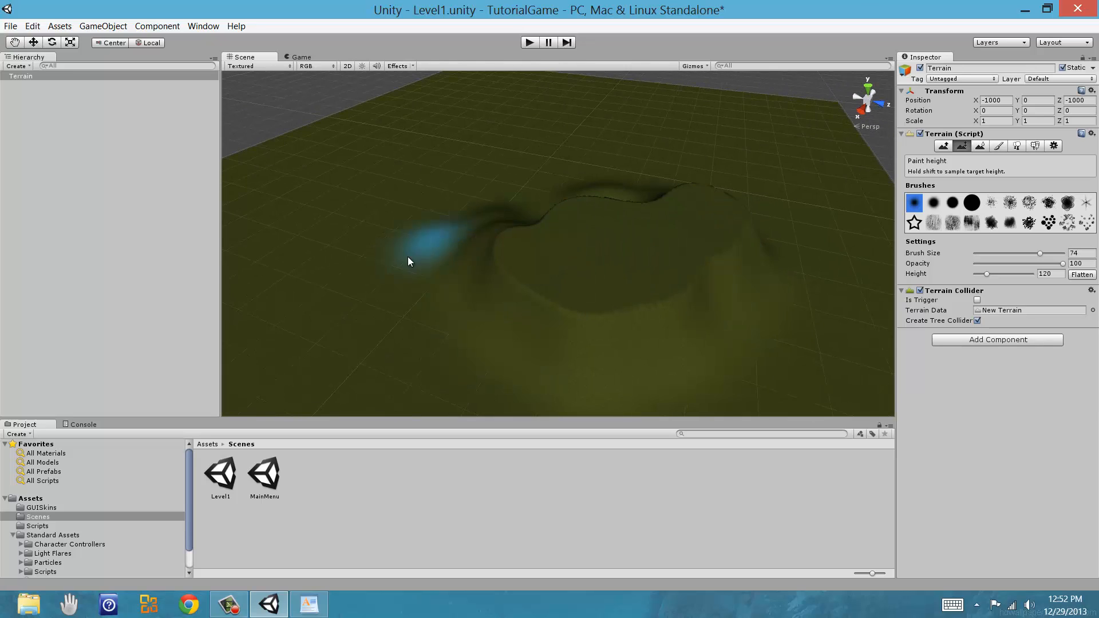
mouse_move(353, 238)
middle_mouse_down()
mouse_move(506, 255)
mouse_move(558, 206)
middle_mouse_up()
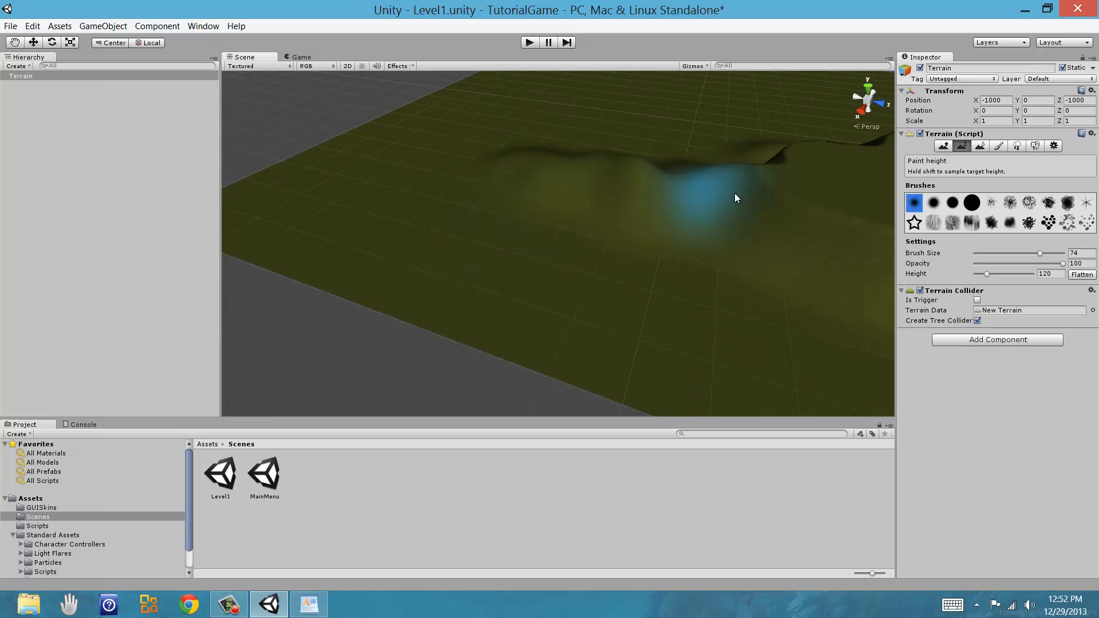
middle_click_drag(748, 194, 676, 225)
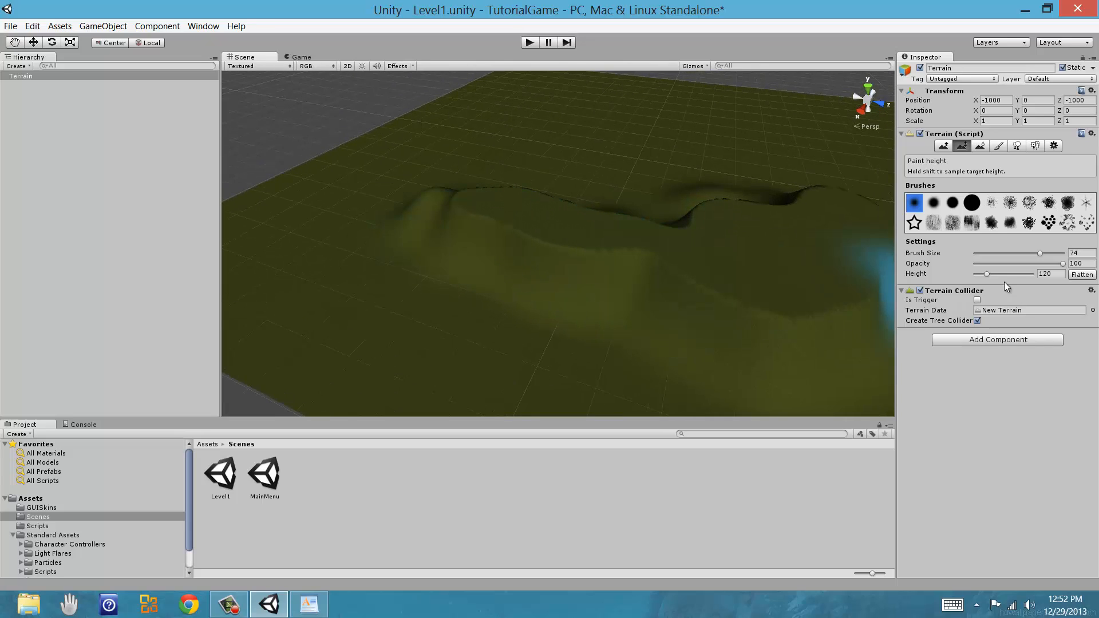
Step: Set the paint height to 235 and build a taller flat-topped hill at the end of the plateau
left_click(989, 272)
left_click_drag(989, 271, 998, 274)
mouse_move(796, 253)
left_mouse_down()
mouse_move(814, 216)
mouse_move(847, 213)
left_mouse_up()
middle_click_drag(860, 214, 672, 254)
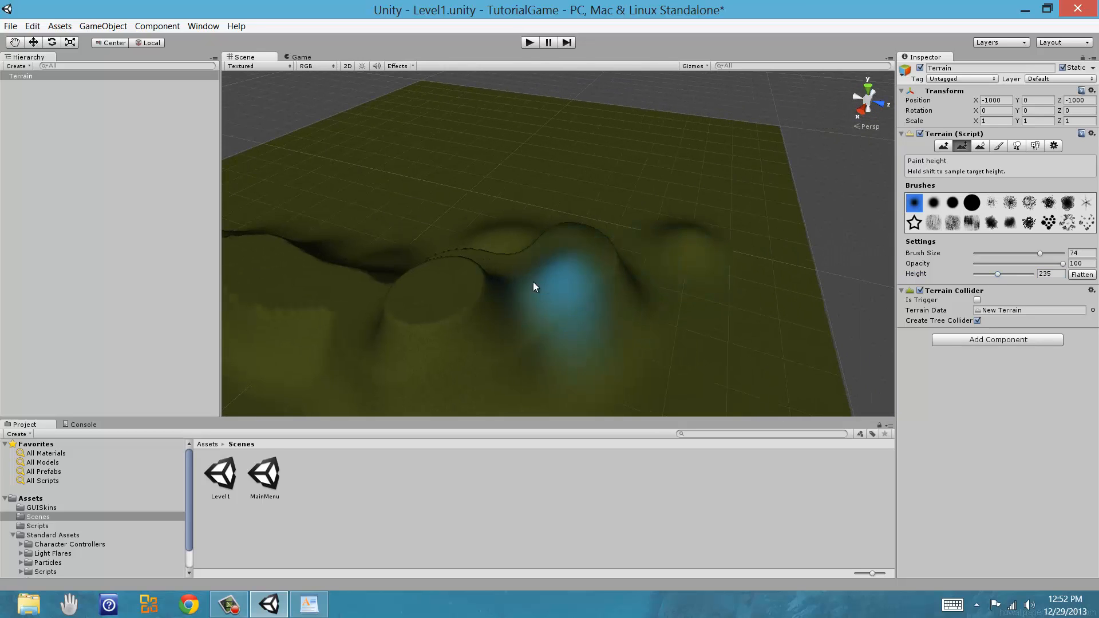
left_click_drag(475, 275, 552, 290, "alt")
middle_click_drag(630, 273, 626, 257)
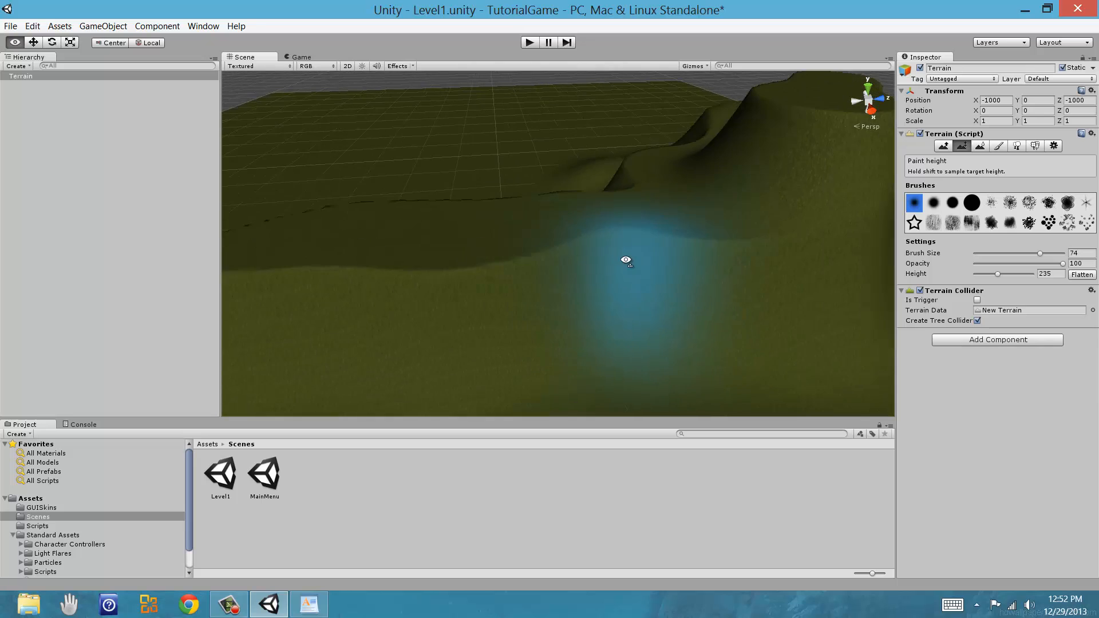
right_click_drag(625, 257, 608, 252)
scroll(634, 240, "down", 5)
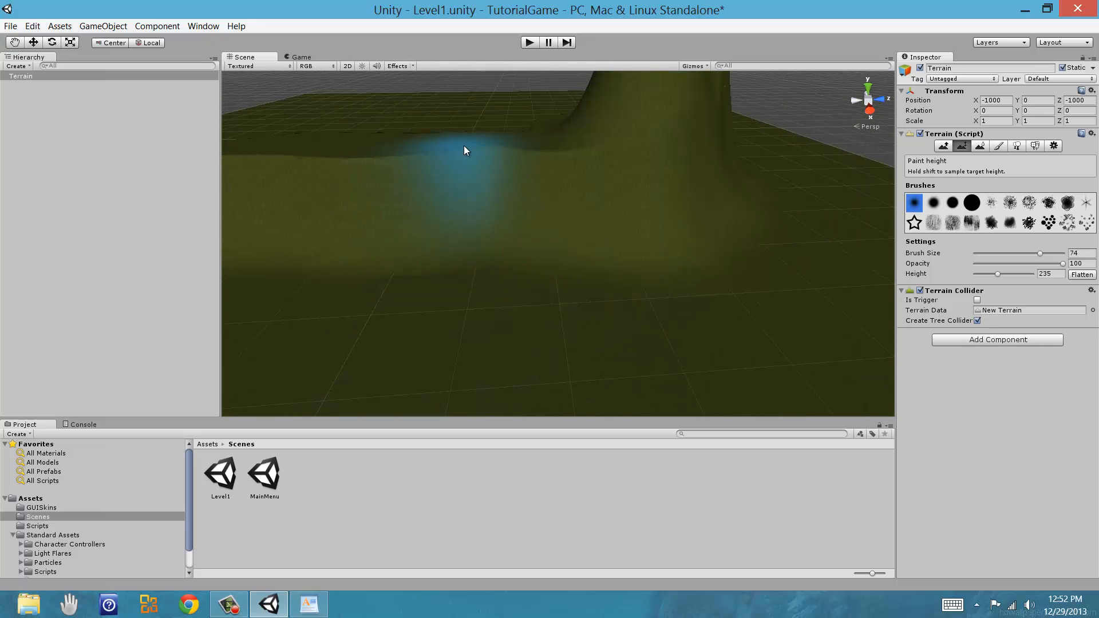
middle_click_drag(463, 146, 441, 245)
middle_click_drag(515, 338, 624, 273)
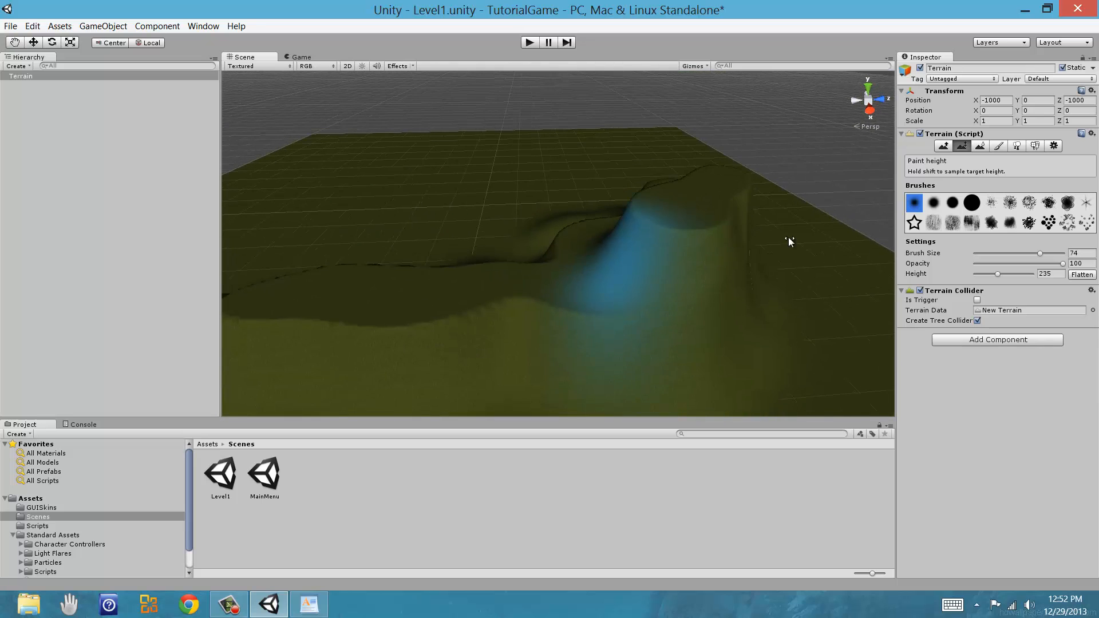
Step: Set the paint height to 0 and carve the plateau and the side of the tall hill down to ground level
left_click_drag(997, 274, 949, 279)
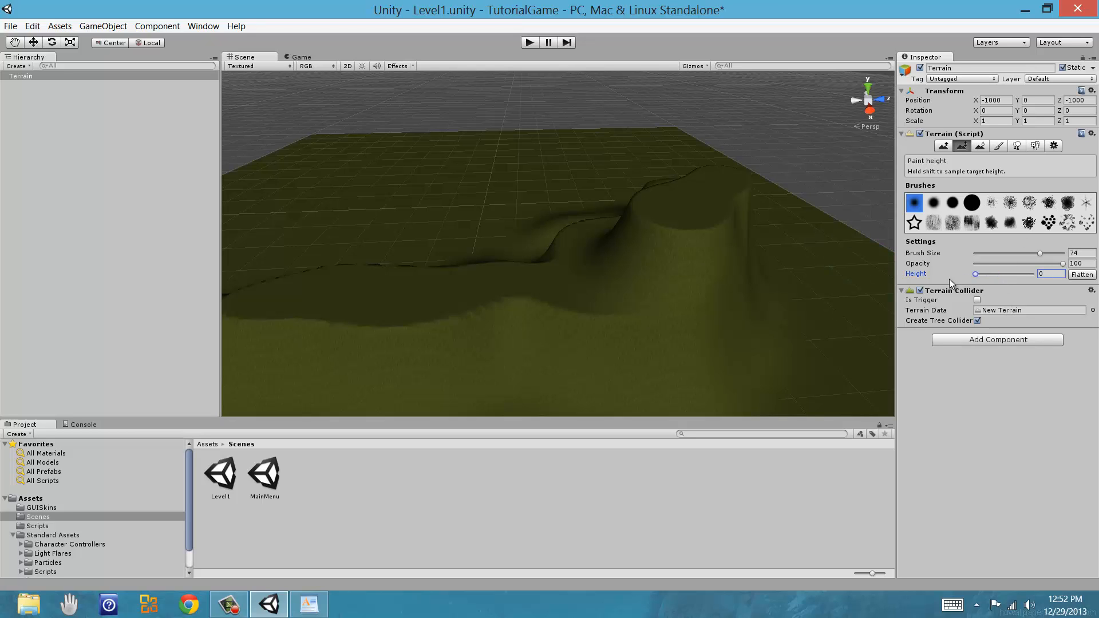
scroll(724, 253, "up", 3)
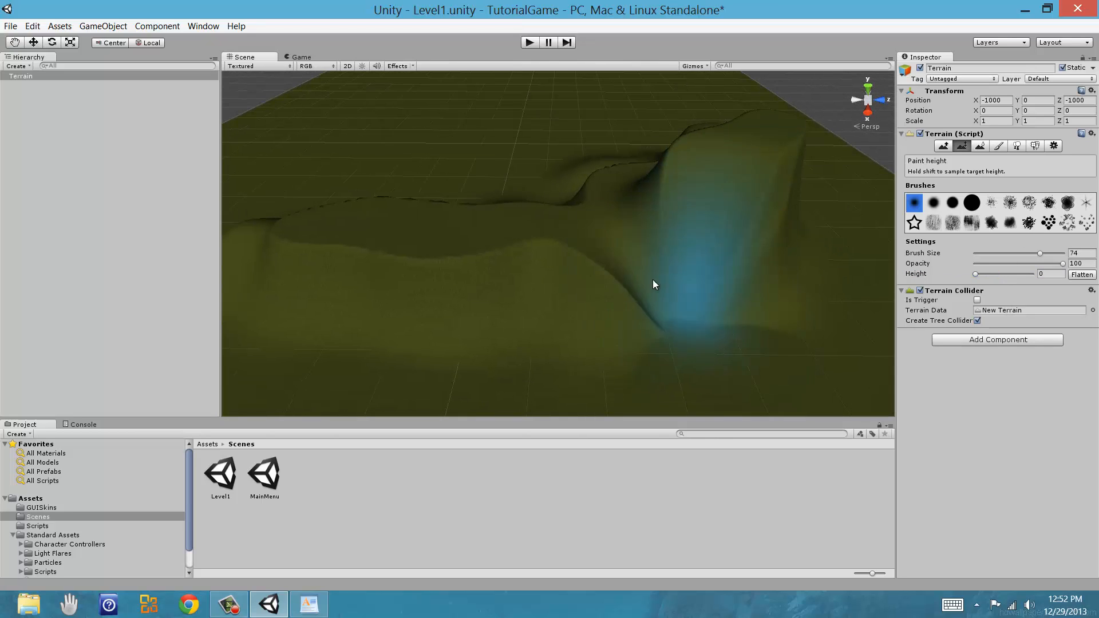
mouse_move(365, 281)
left_mouse_down()
mouse_move(437, 325)
mouse_move(599, 285)
mouse_move(531, 231)
mouse_move(556, 226)
mouse_move(503, 191)
mouse_move(488, 238)
mouse_move(365, 286)
mouse_move(246, 275)
left_mouse_up()
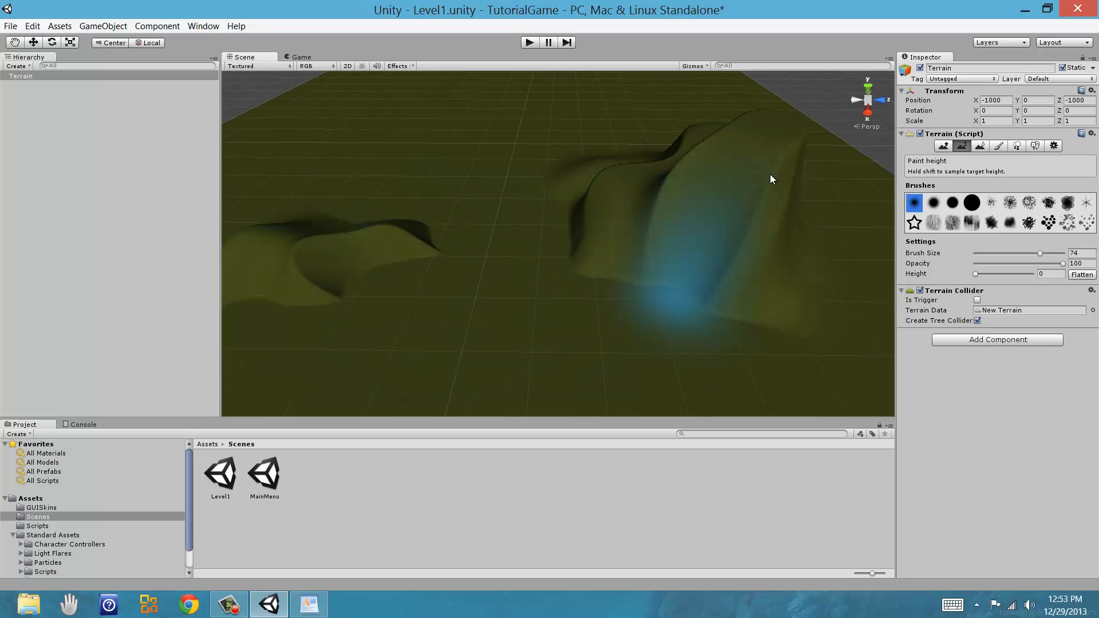
left_click_drag(601, 258, 540, 260, "alt")
middle_click_drag(540, 260, 506, 215)
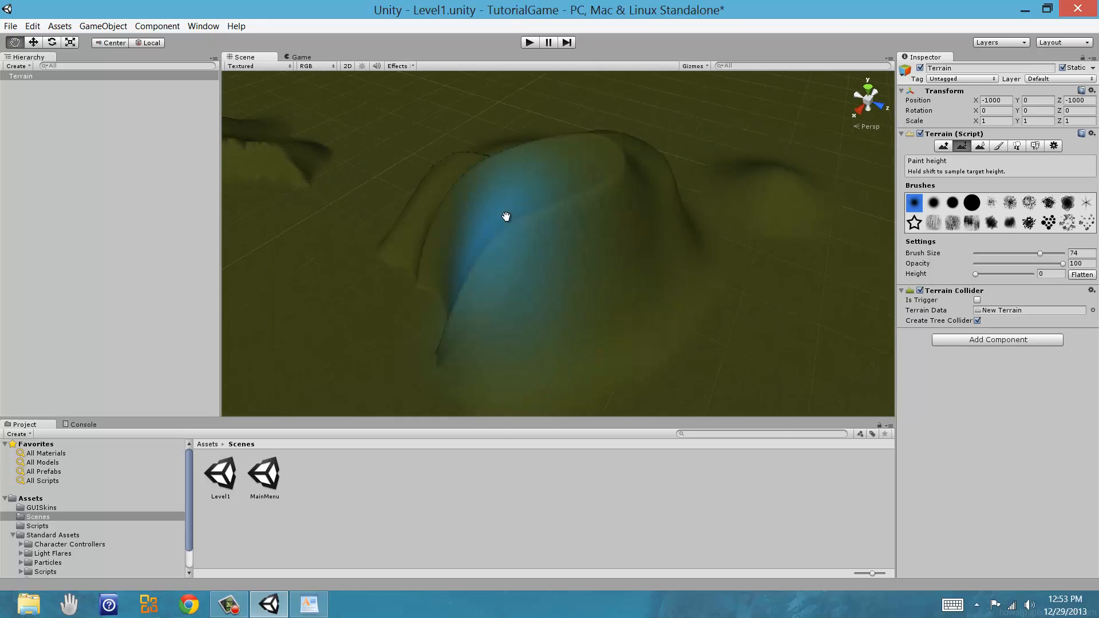
left_click_drag(505, 216, 610, 202, "alt")
middle_click_drag(610, 203, 609, 167)
middle_click_drag(403, 196, 530, 202)
mouse_move(530, 202)
left_mouse_down()
mouse_move(561, 302)
mouse_move(544, 304)
mouse_move(593, 388)
mouse_move(511, 294)
left_mouse_up()
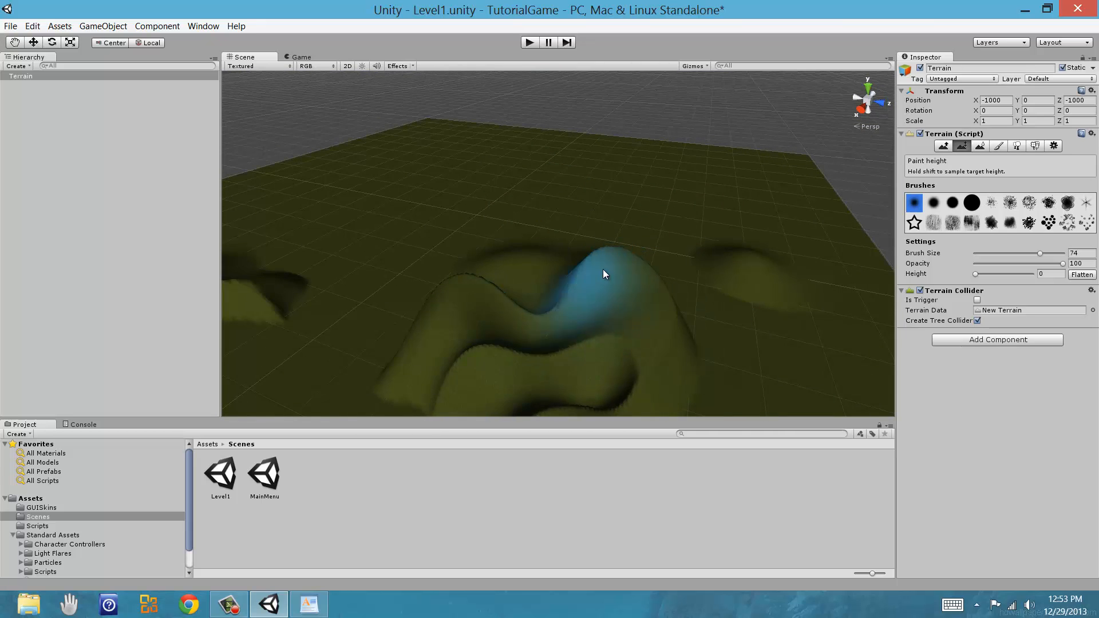